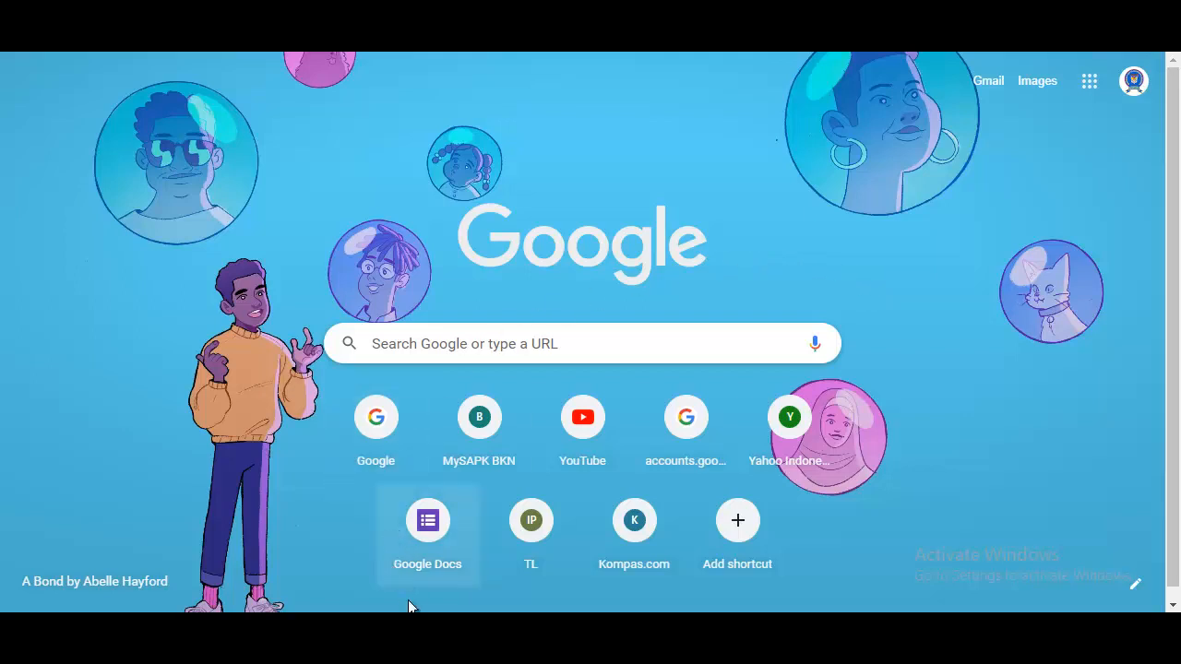
Switch from Chrome's new tab to the Downloads folder in File Explorer.
click(378, 631)
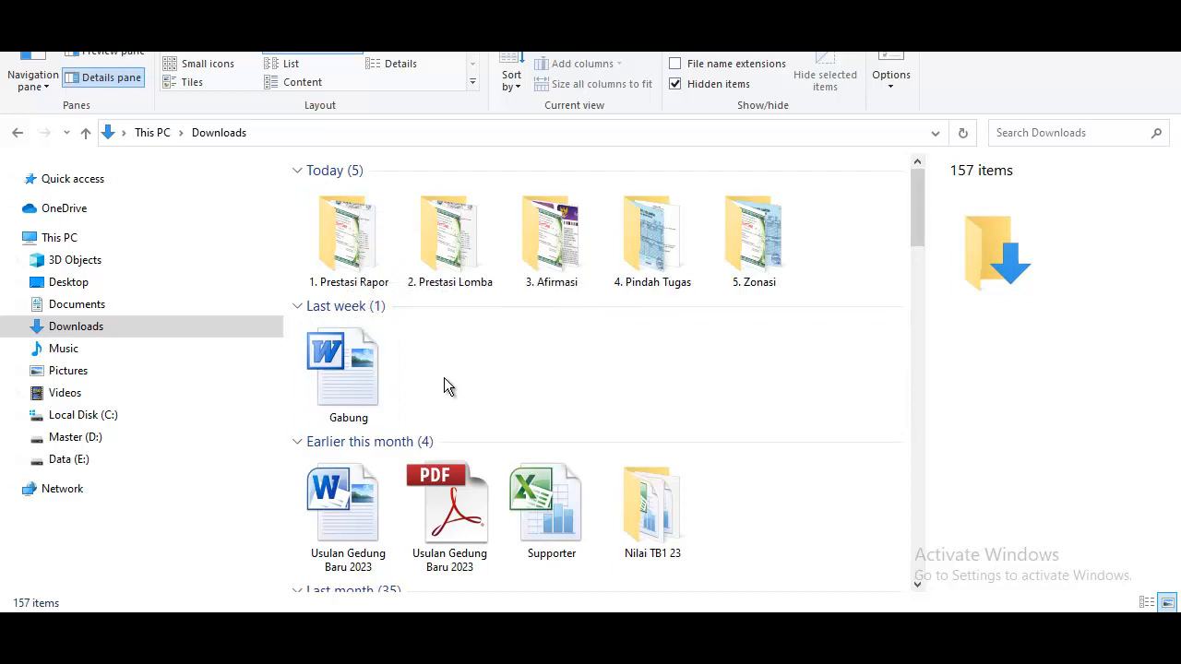
Check the four scanned documents in '1. Prestasi Rapor', then return to Downloads.
double_click(348, 238)
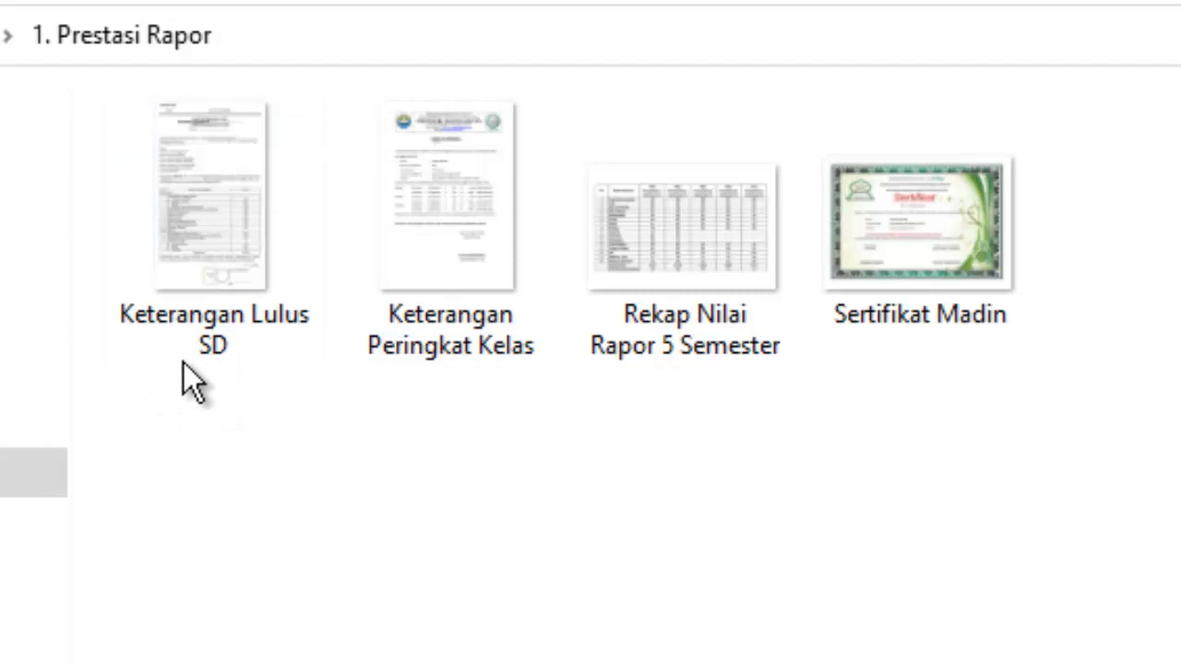
mouse_move(206, 347)
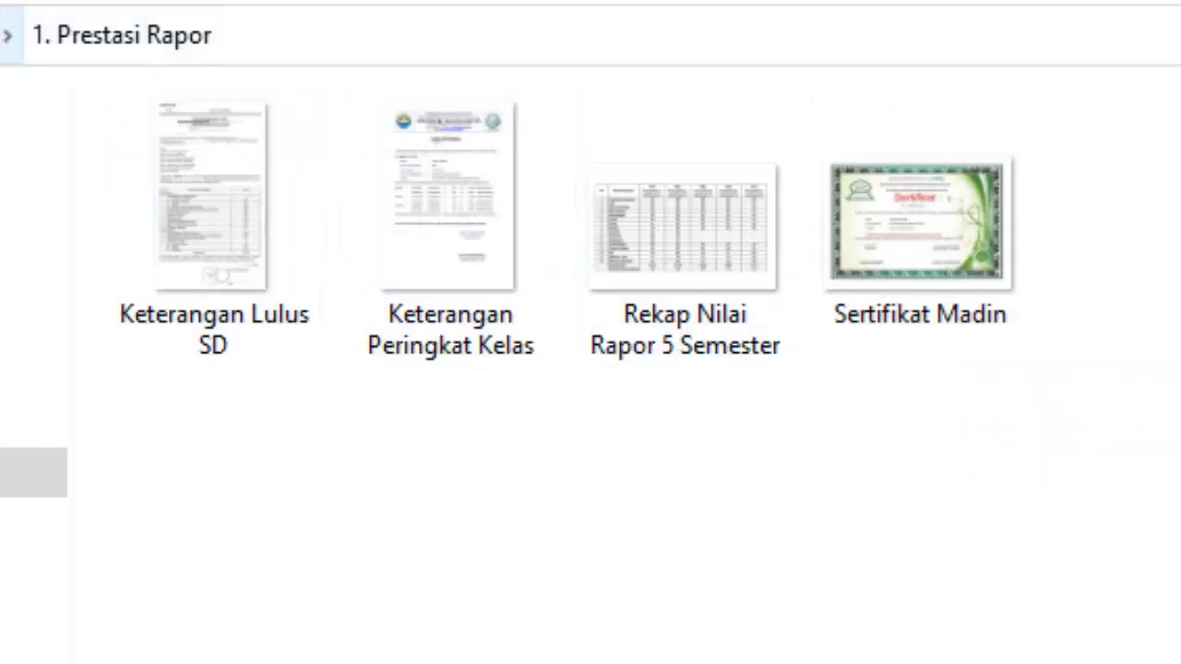
click(3, 35)
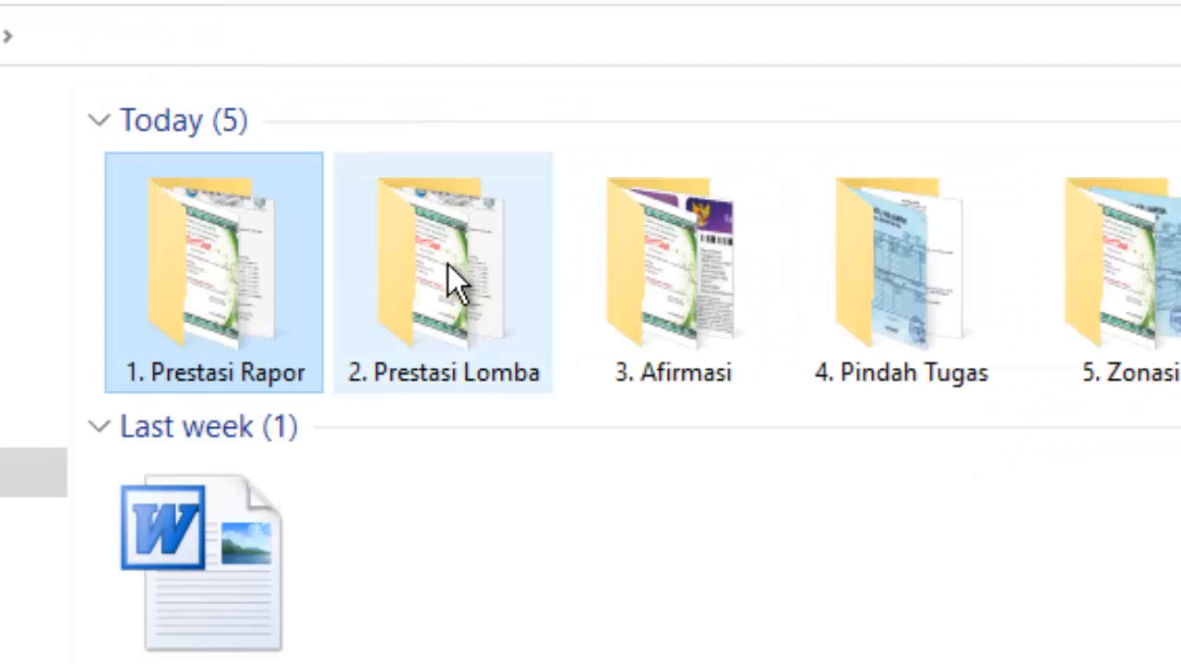
Check Keterangan Lulus SD, Rekap Nilai Rapor, Sertifikat Lomba and Sertifikat Madin in '2. Prestasi Lomba', then return.
click(429, 261)
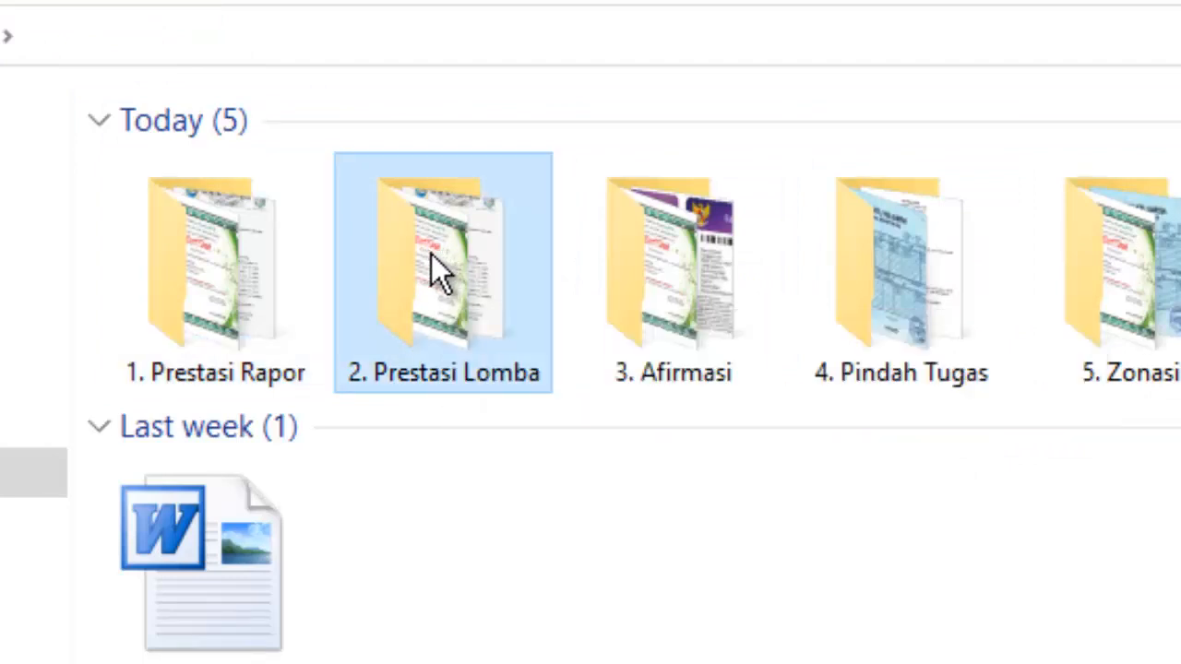
double_click(461, 265)
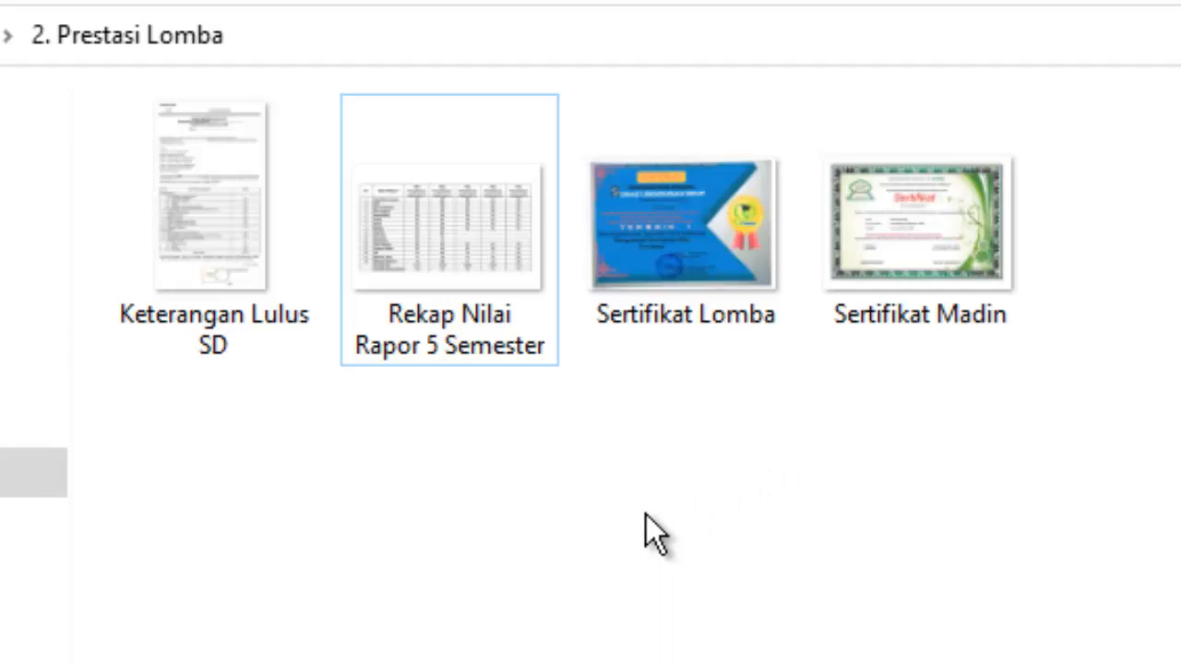
click(178, 336)
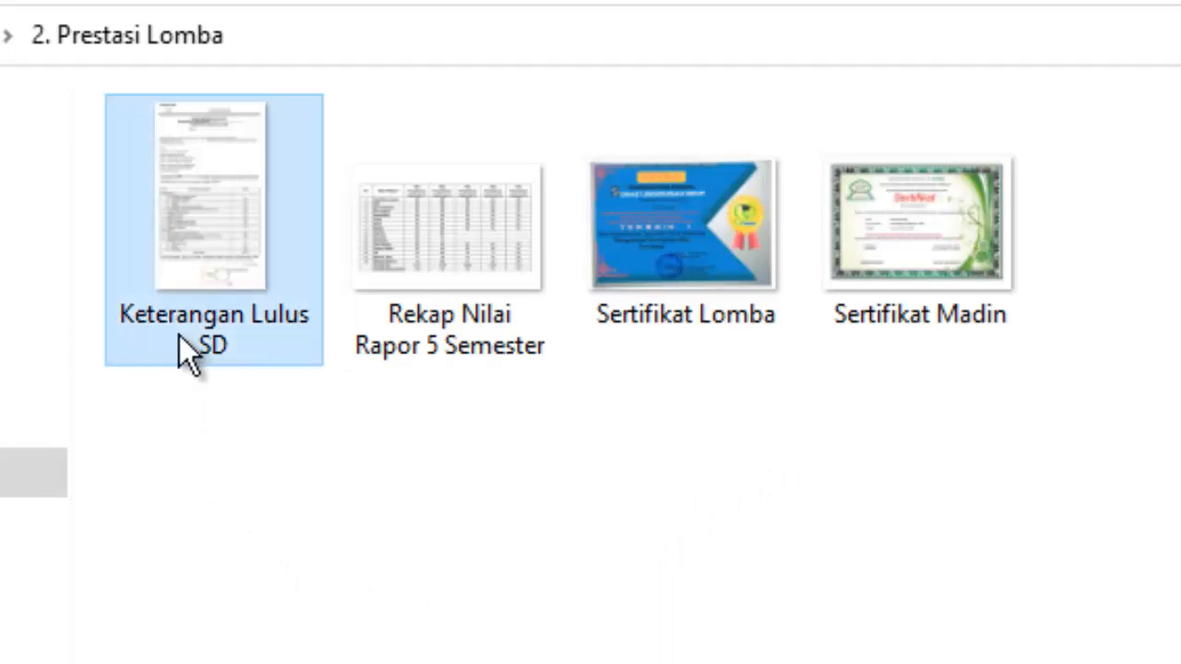
click(477, 350)
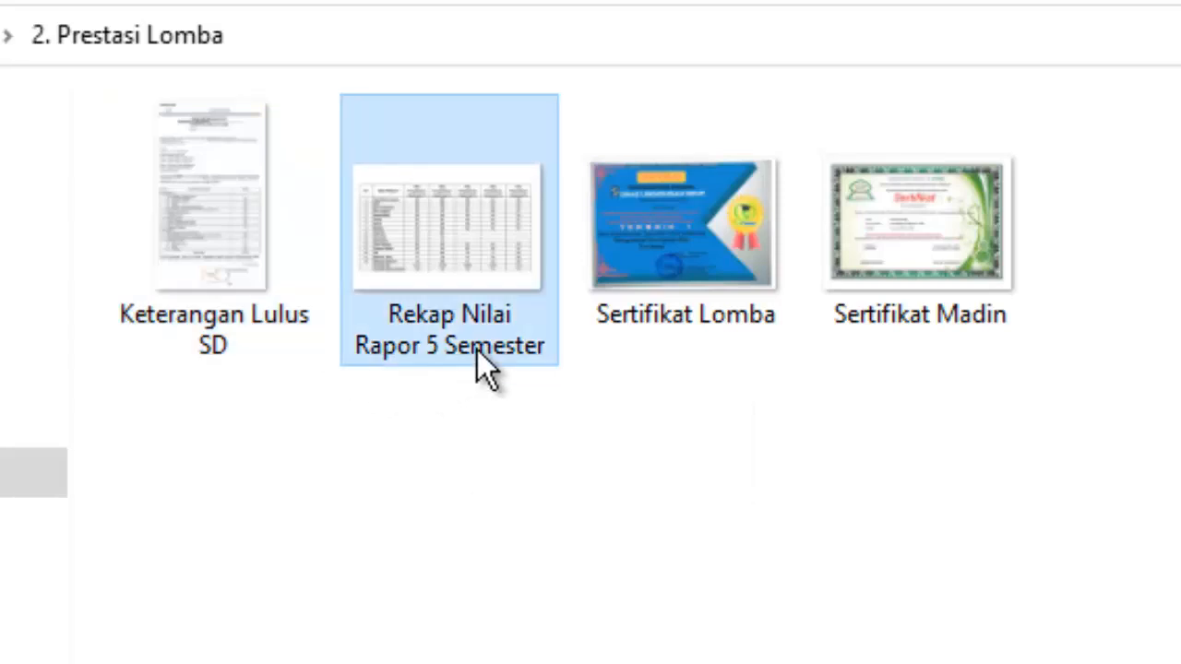
click(675, 323)
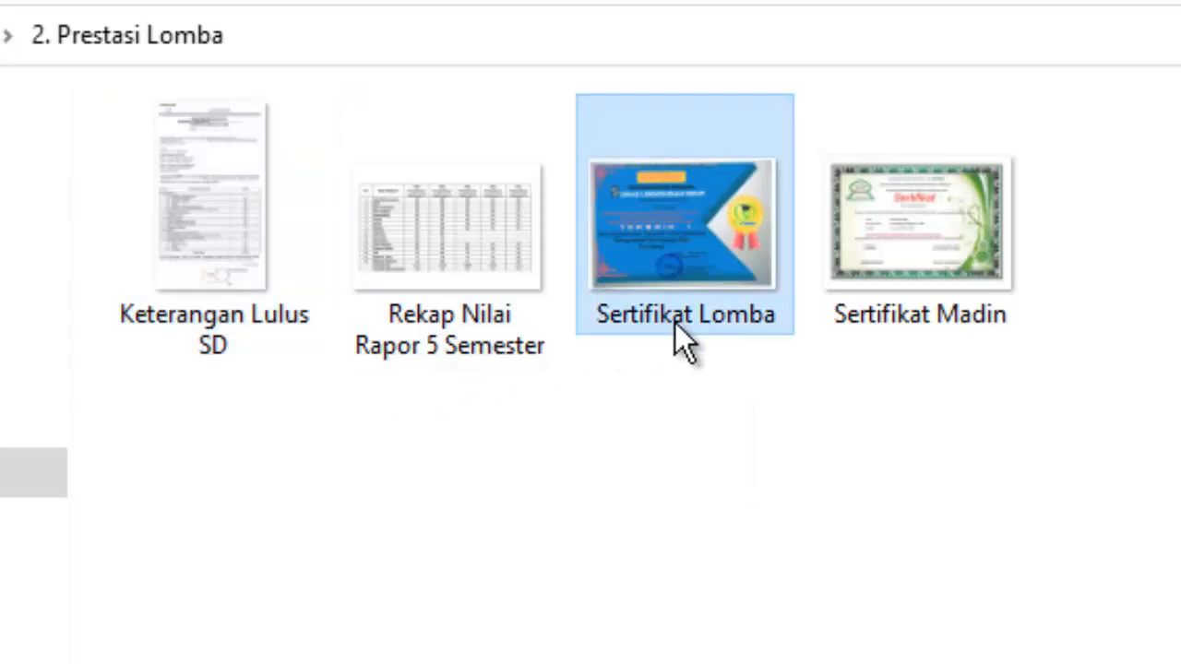
click(885, 313)
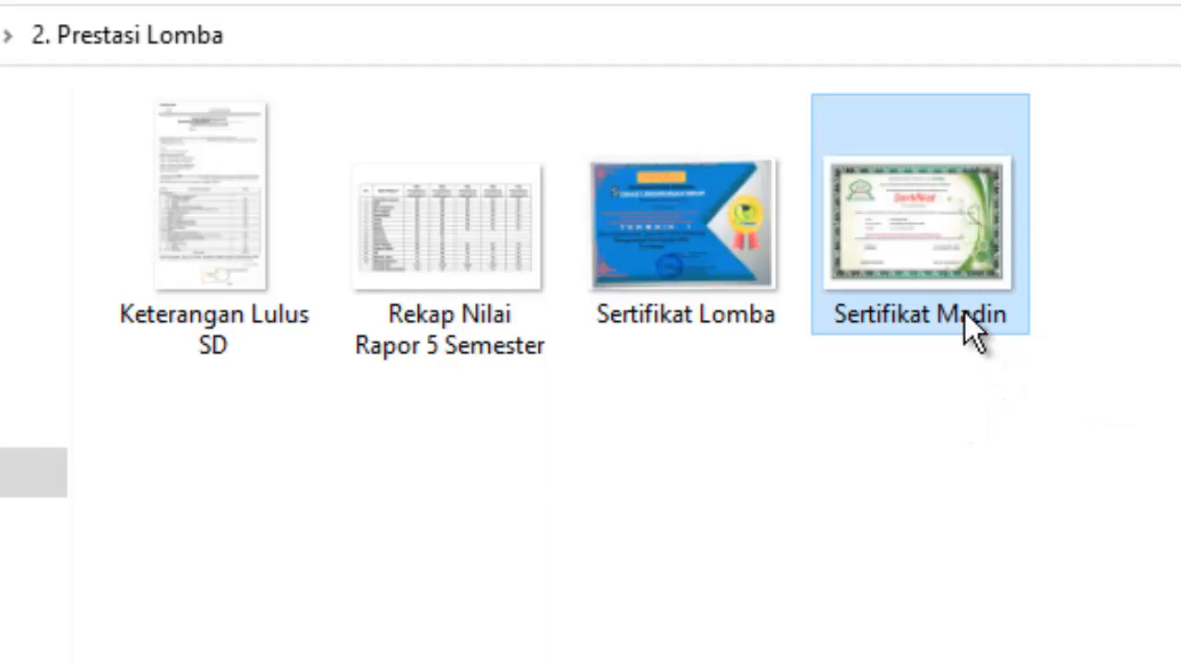
click(686, 323)
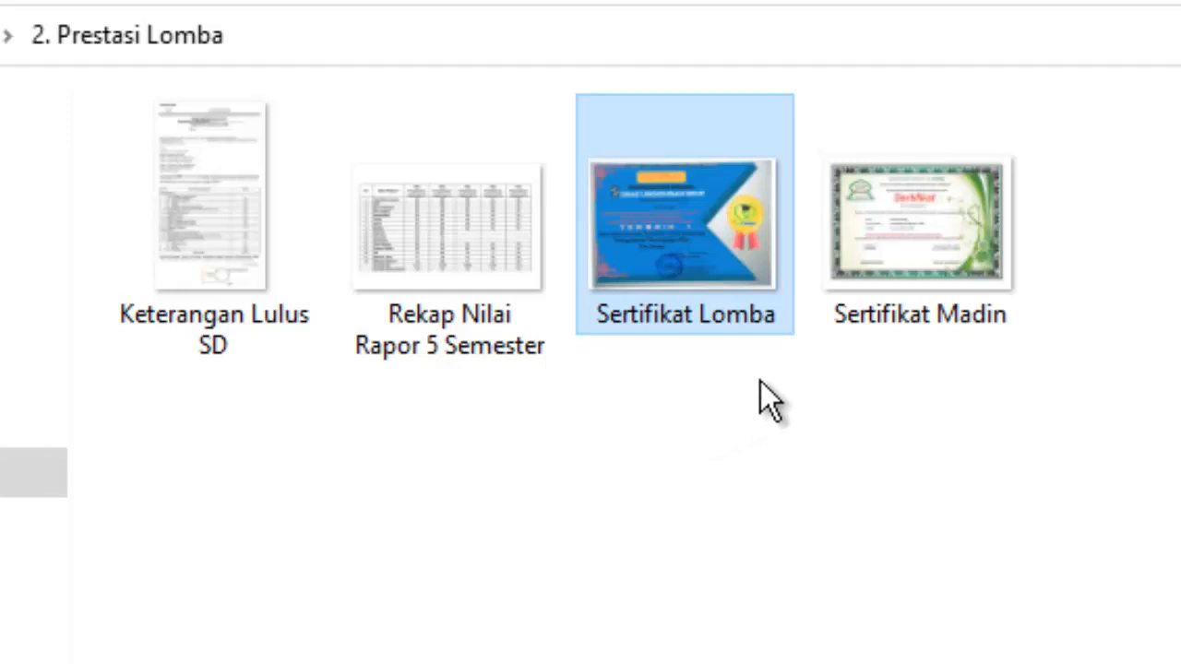
click(879, 293)
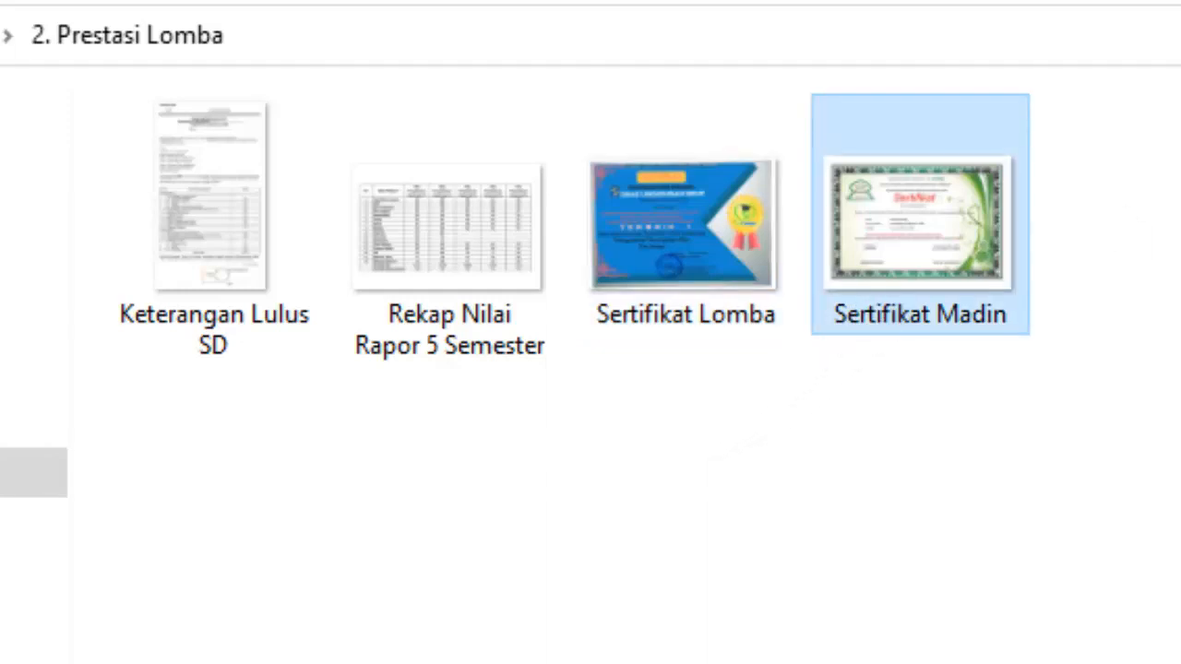
click(491, 290)
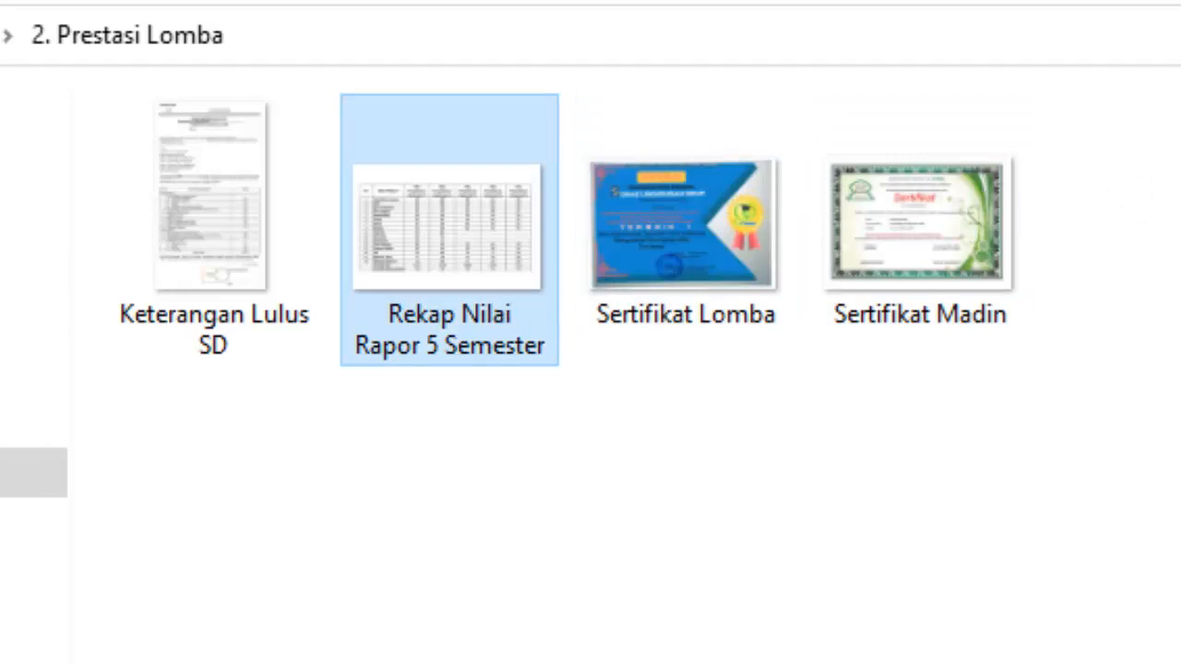
click(649, 429)
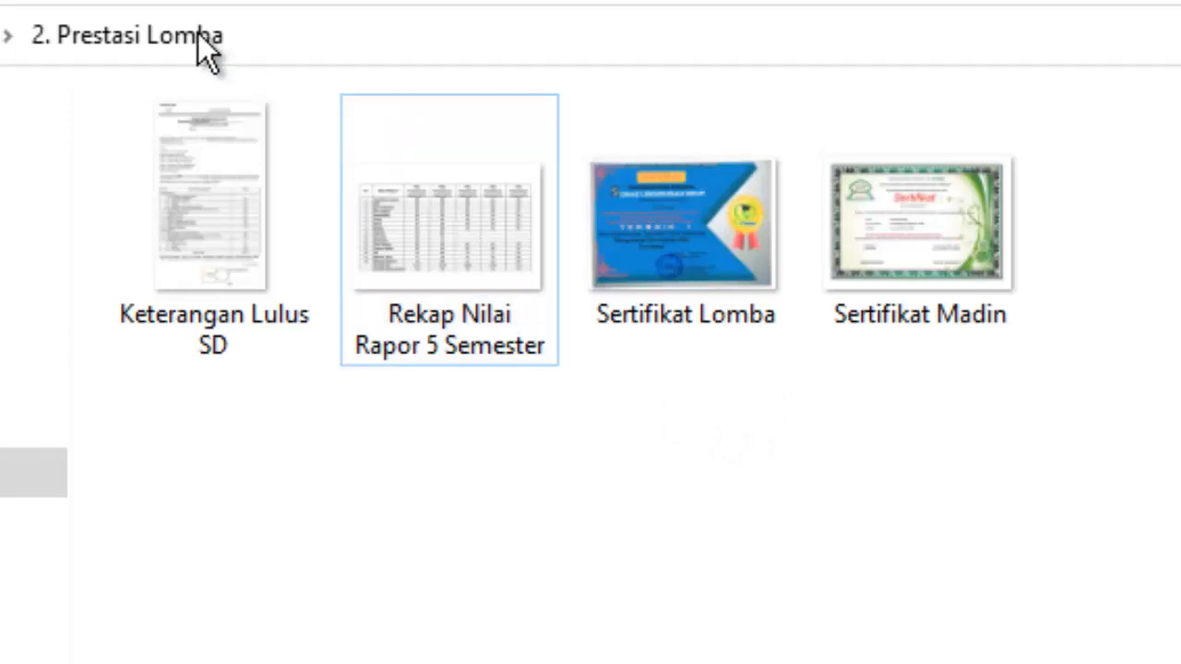
click(4, 35)
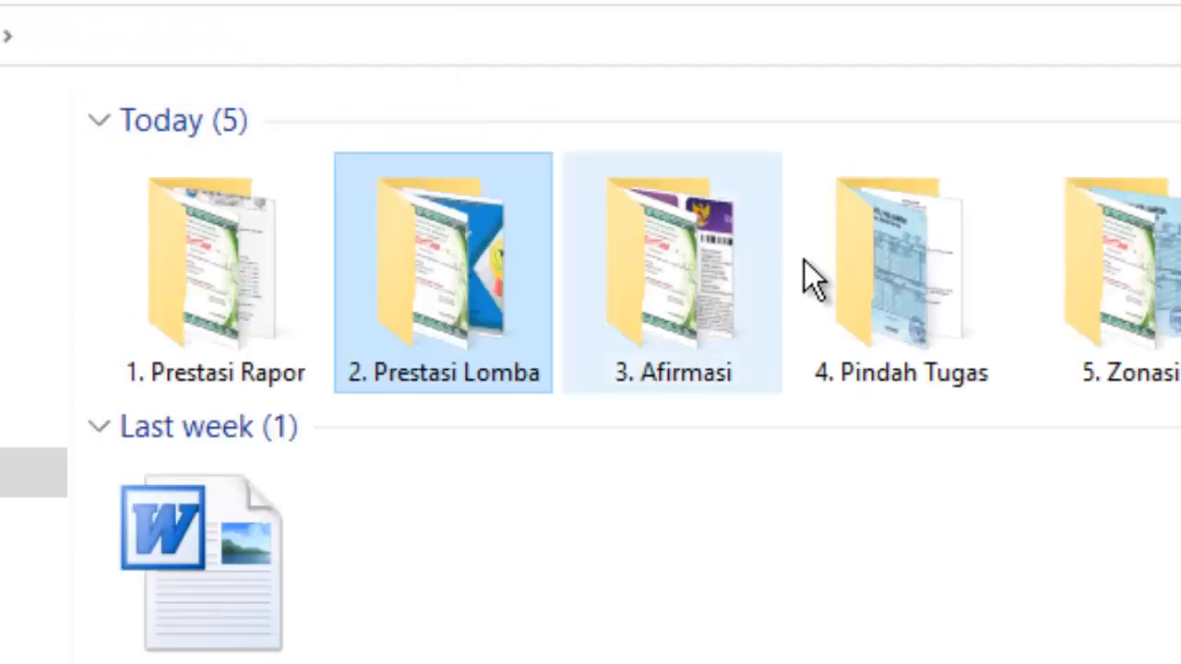
Check each file's details in '3. Afirmasi', especially the KIP-KKS-PKH-KIS scan, then return to Downloads.
click(671, 360)
double_click(671, 360)
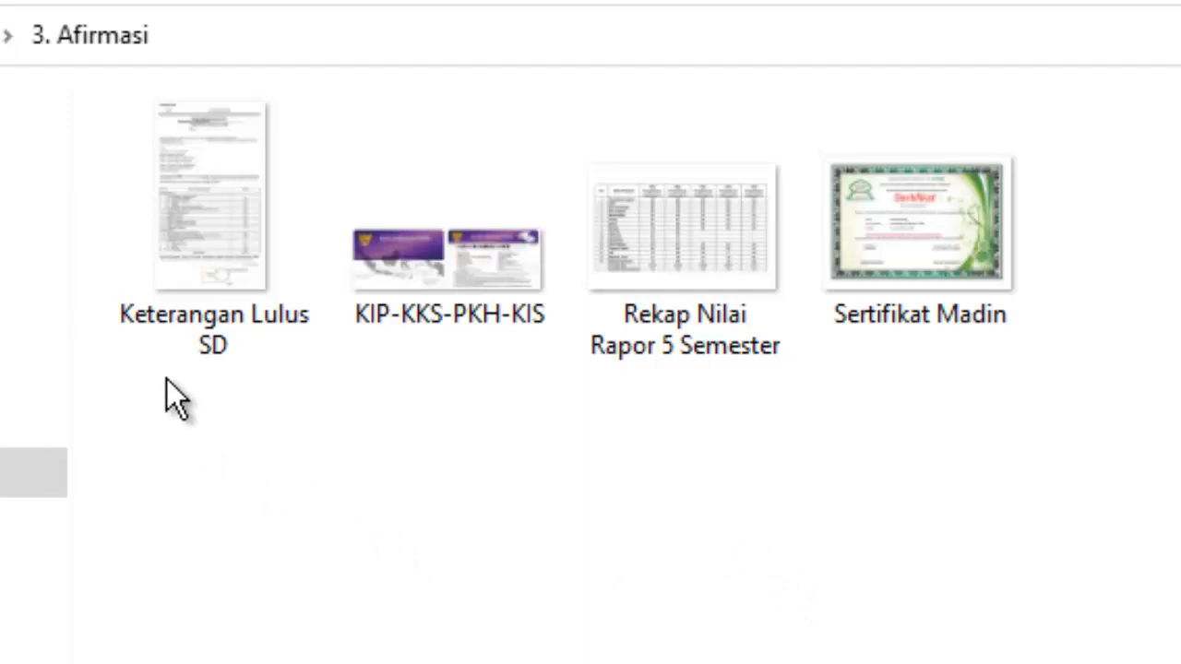
click(255, 339)
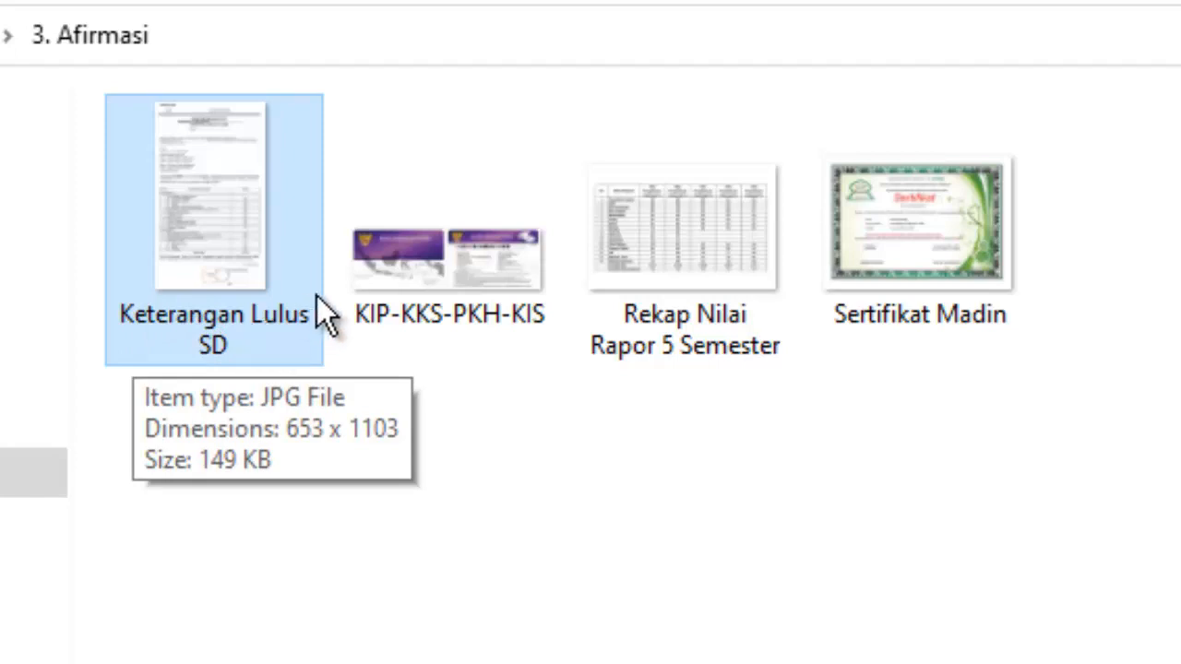
click(712, 343)
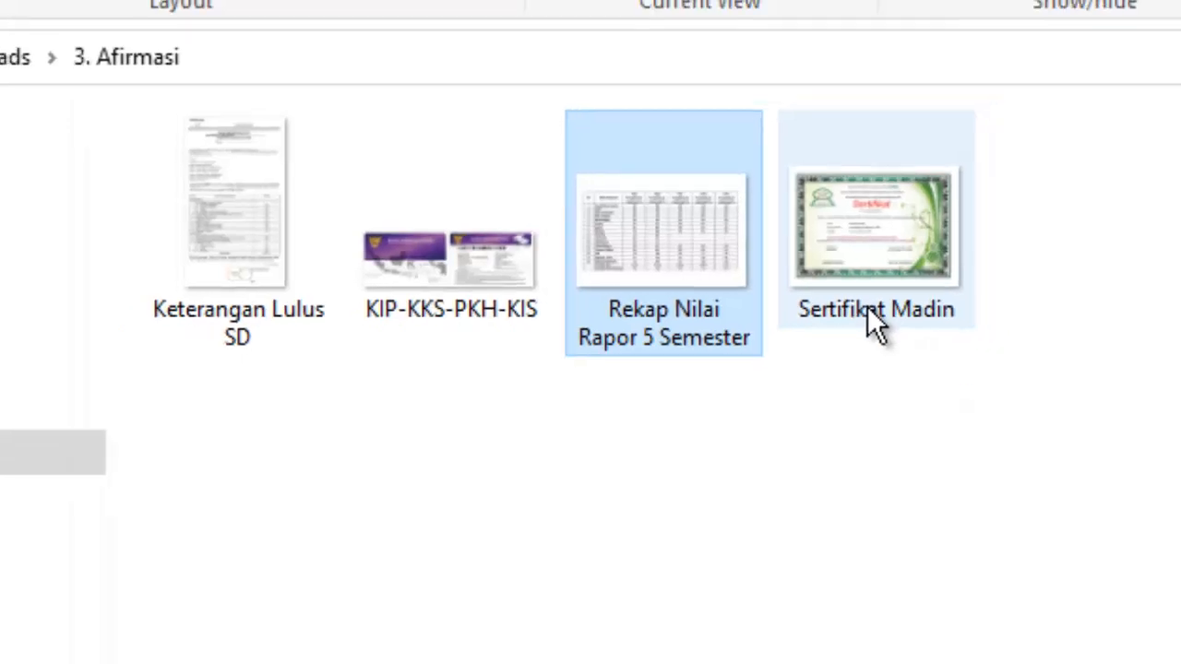
click(913, 319)
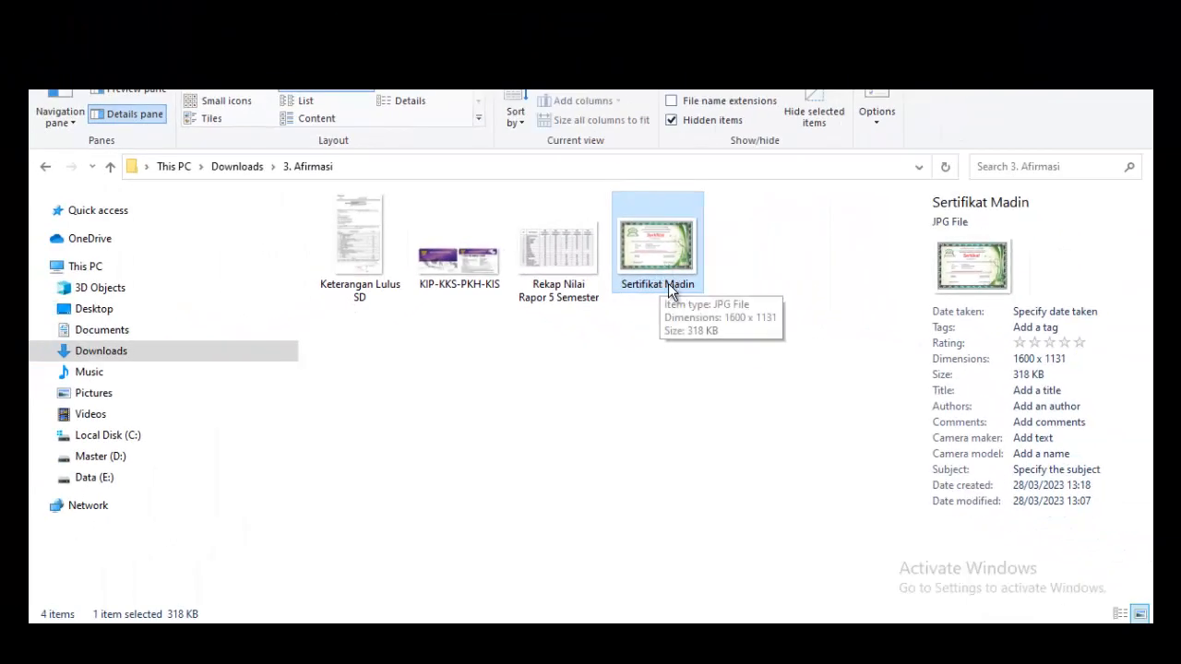
click(468, 266)
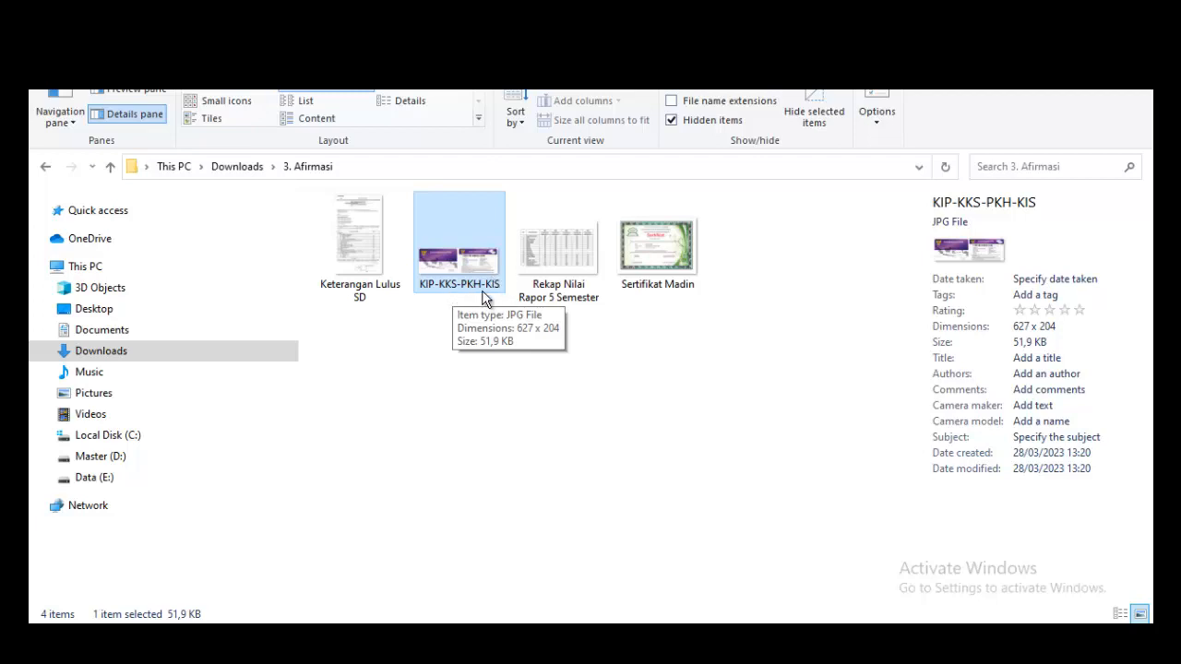
click(442, 315)
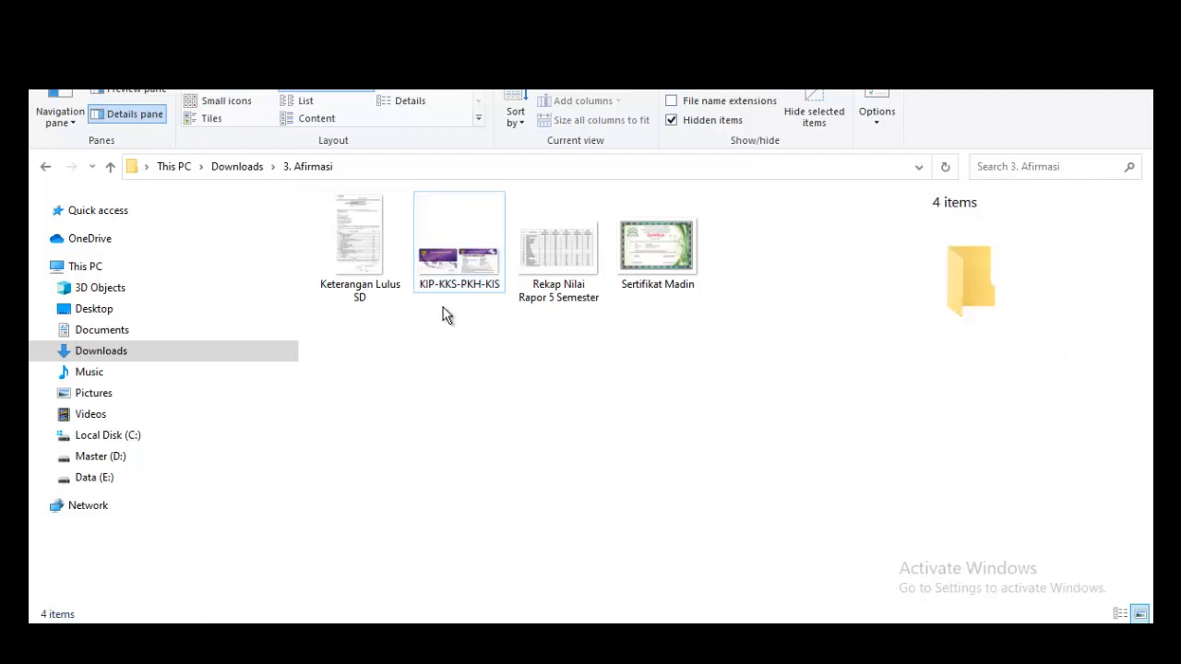
click(456, 275)
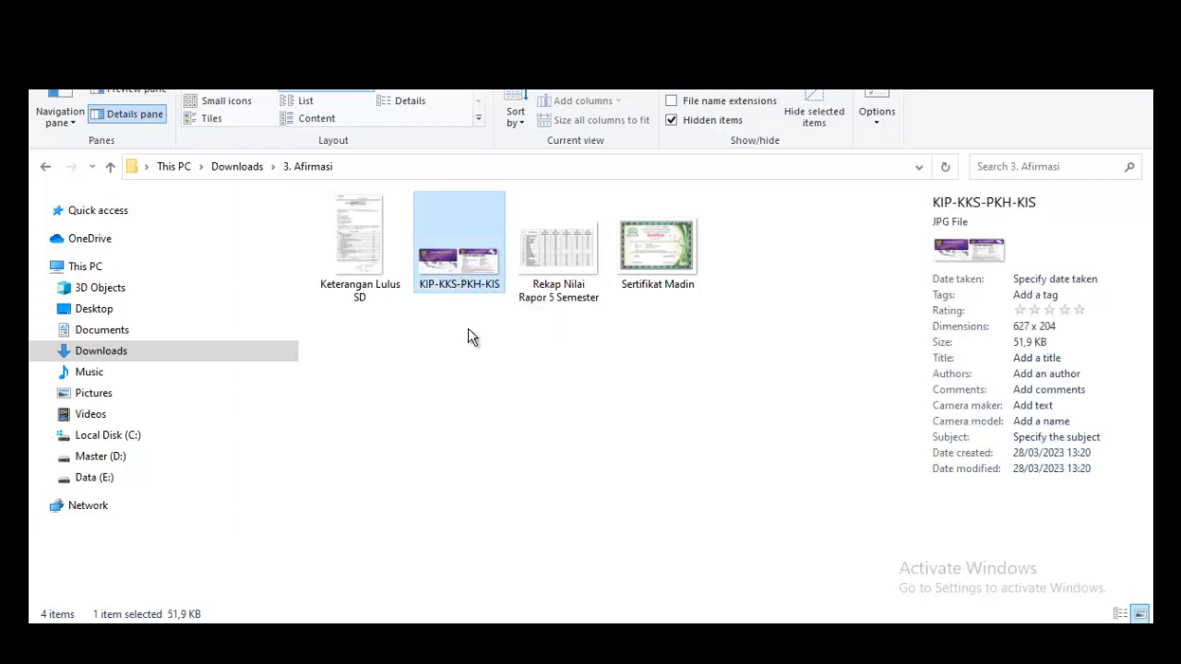
click(467, 335)
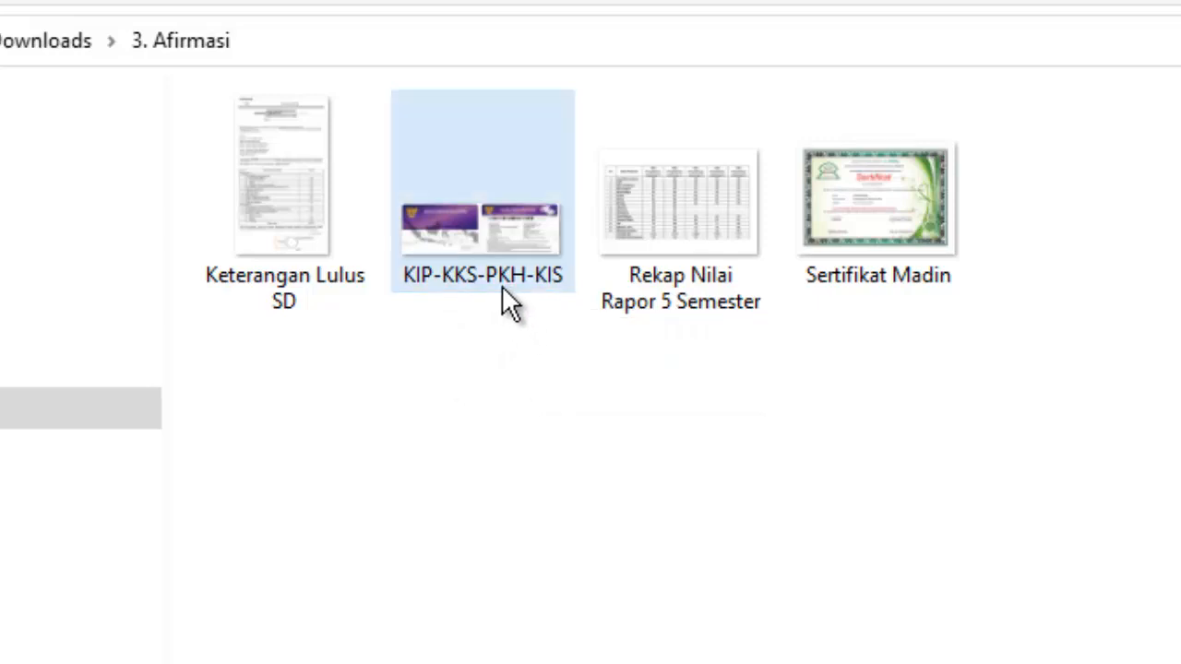
click(51, 46)
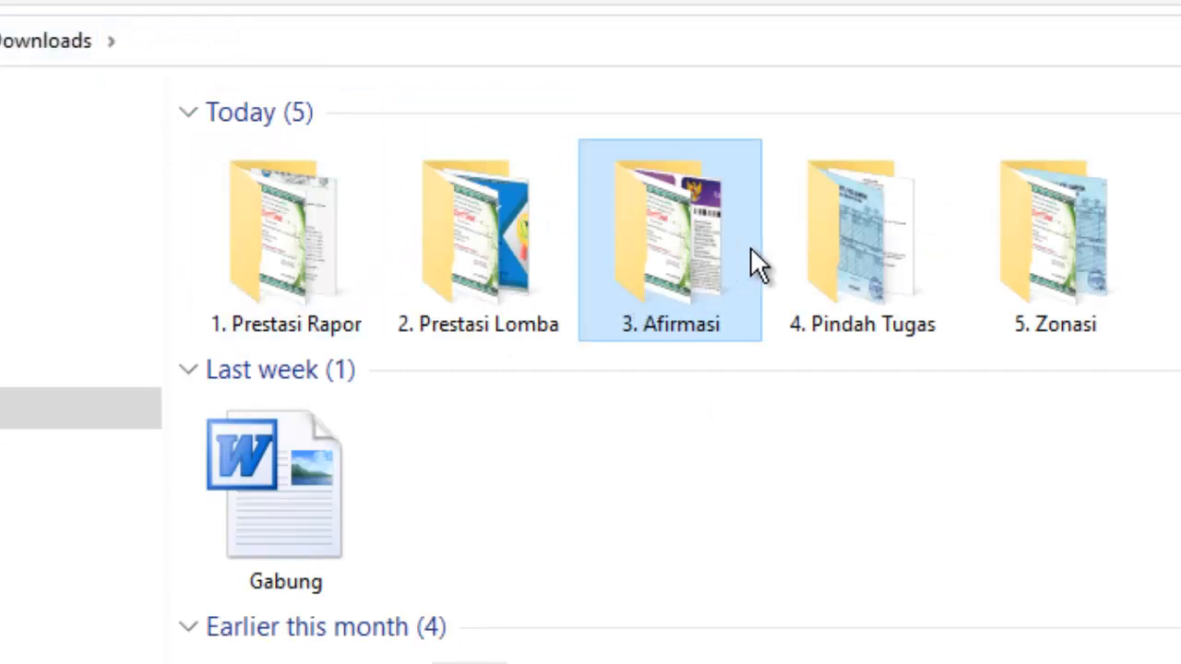
Check Rekap Nilai Rapor and Surat Pindah Tugas in '4. Pindah Tugas', then return to Downloads.
click(872, 325)
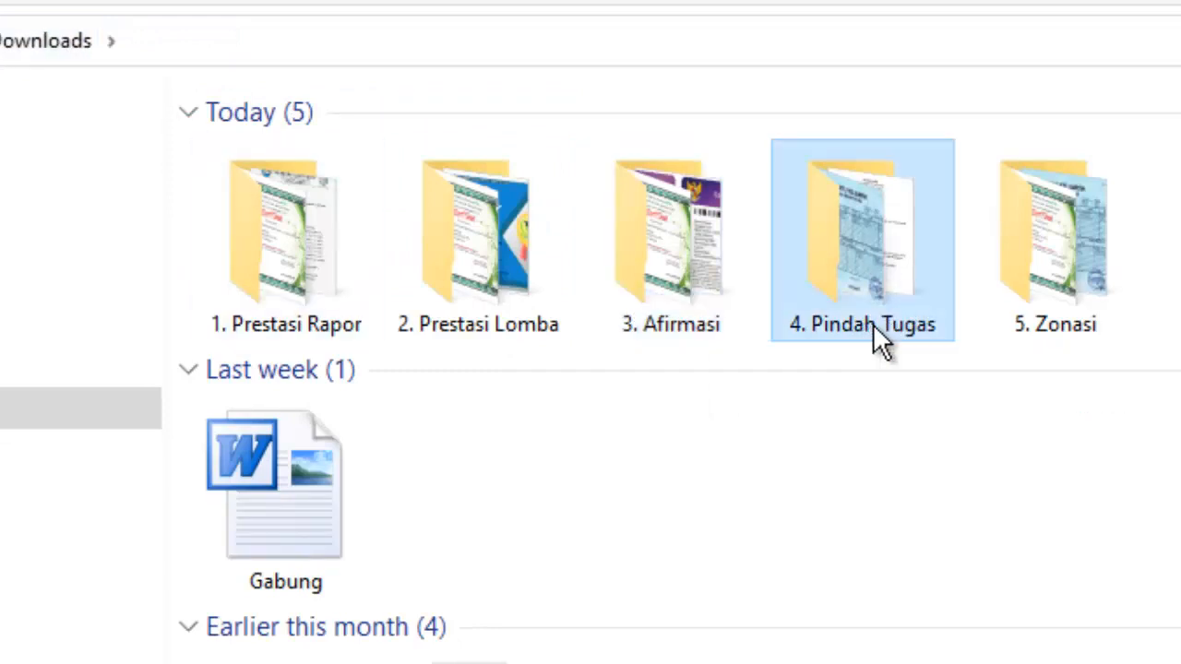
double_click(858, 241)
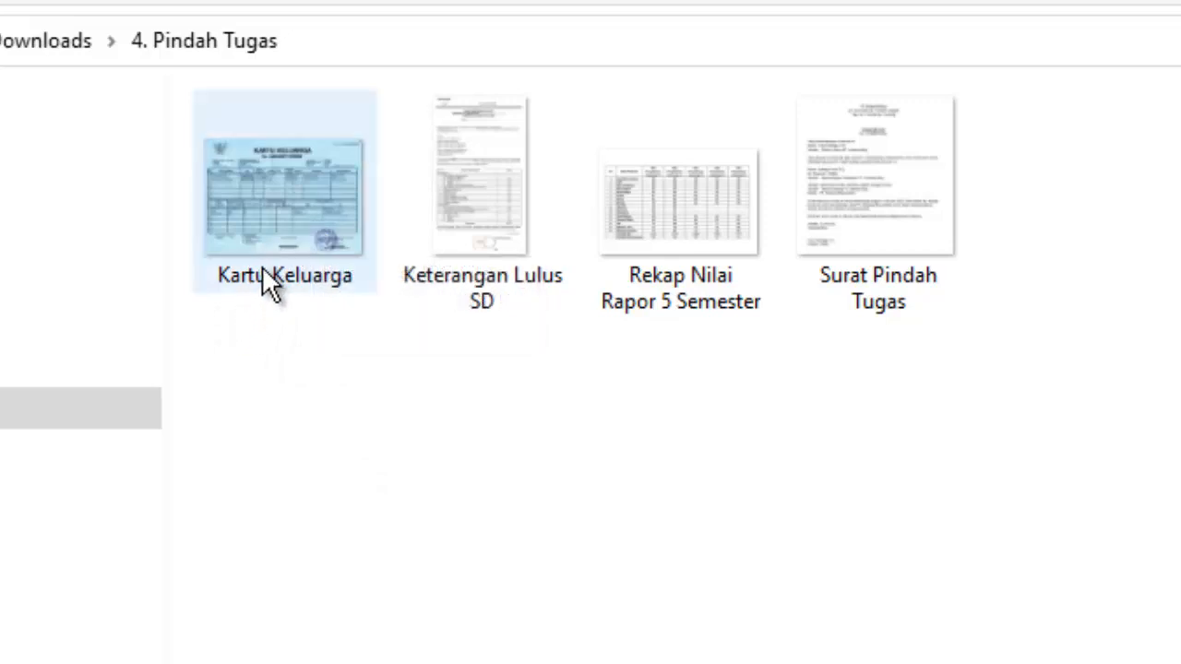
mouse_move(263, 267)
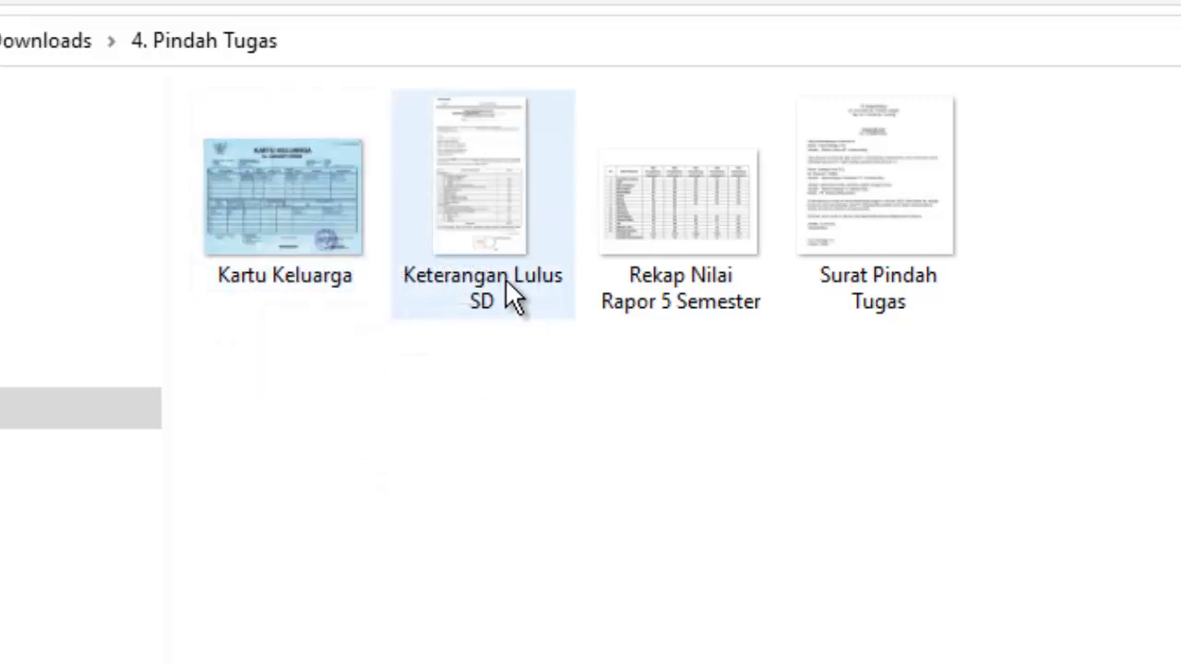
mouse_move(493, 292)
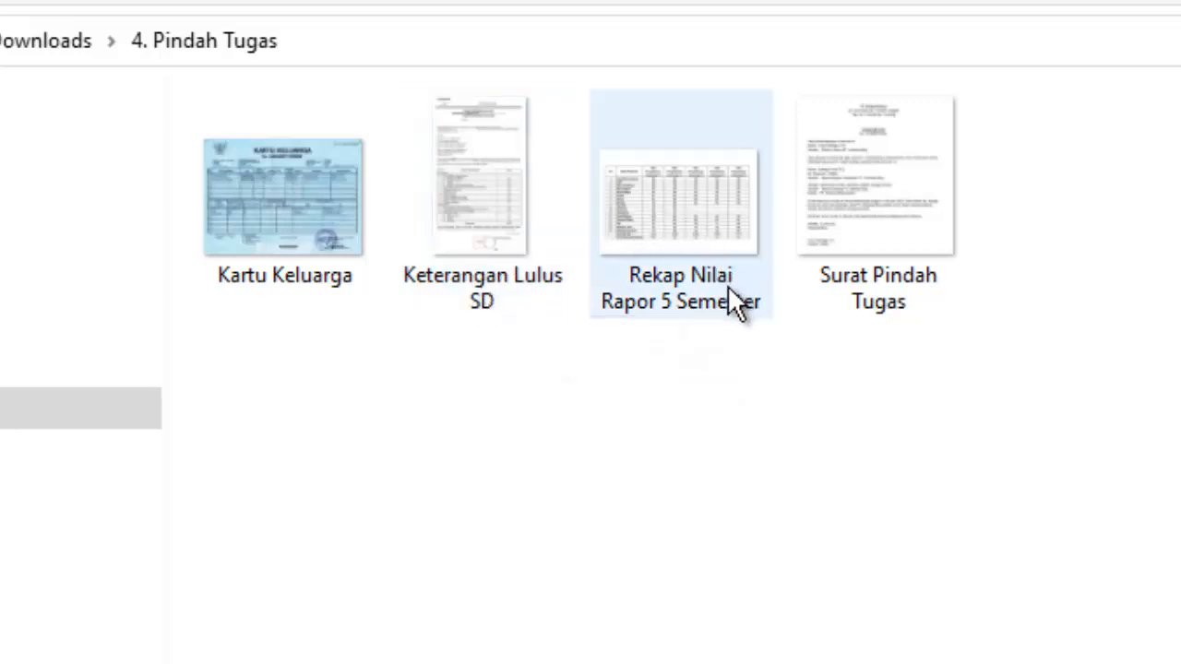
mouse_move(704, 304)
click(704, 304)
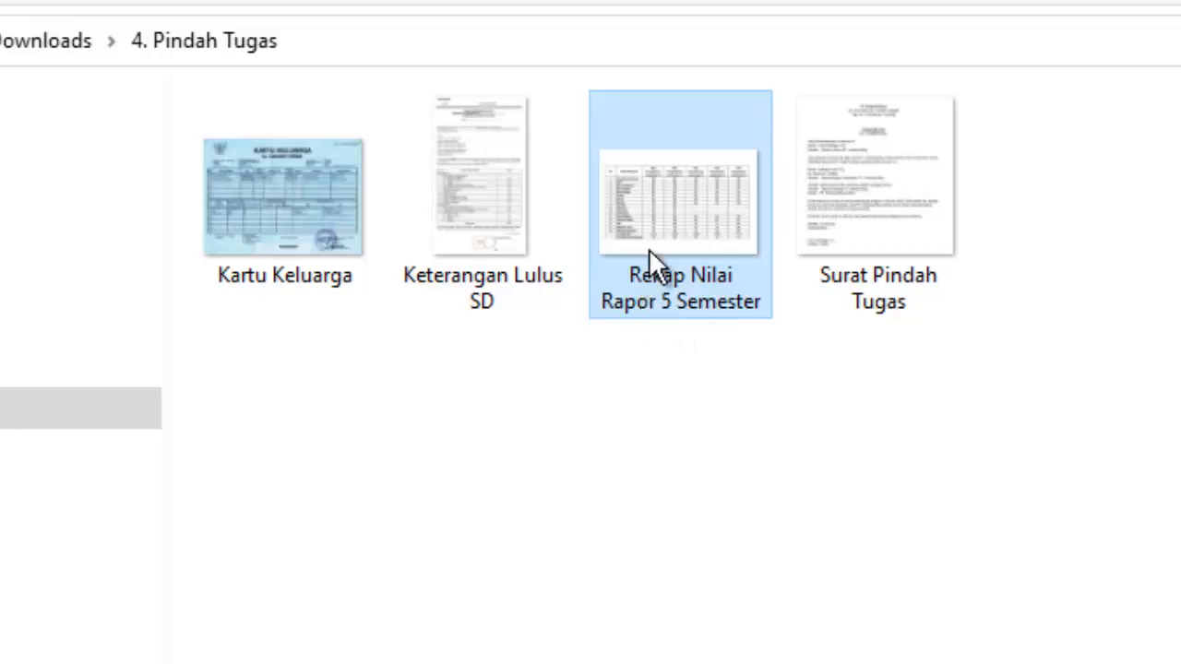
mouse_move(697, 240)
mouse_move(684, 293)
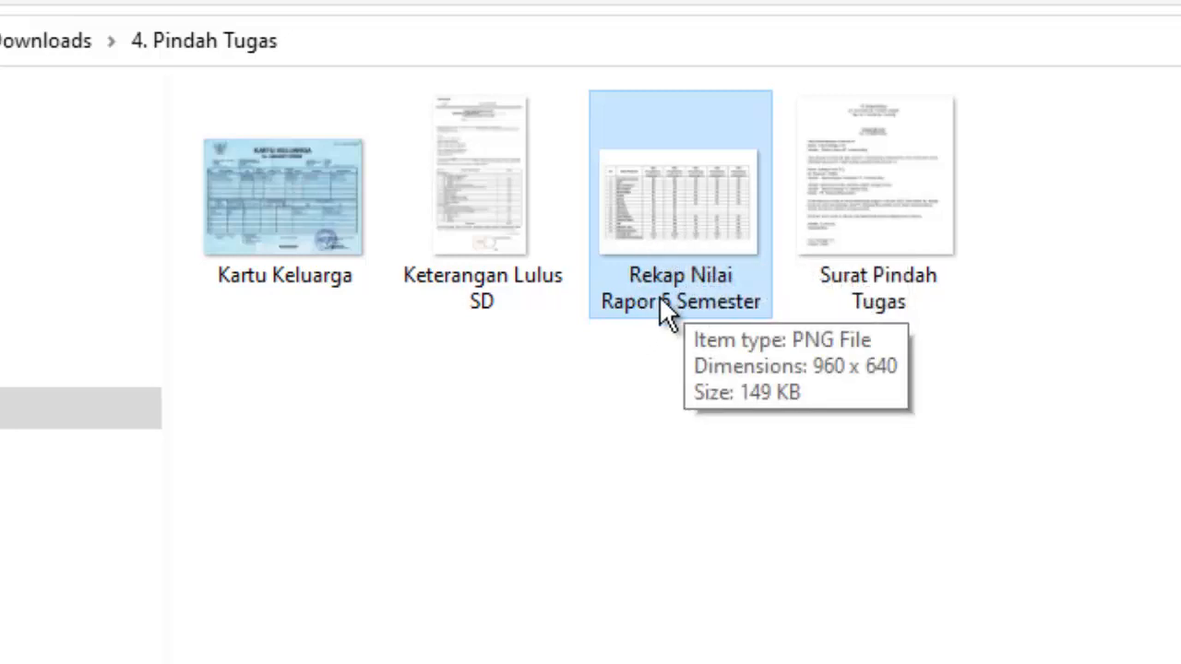
click(943, 279)
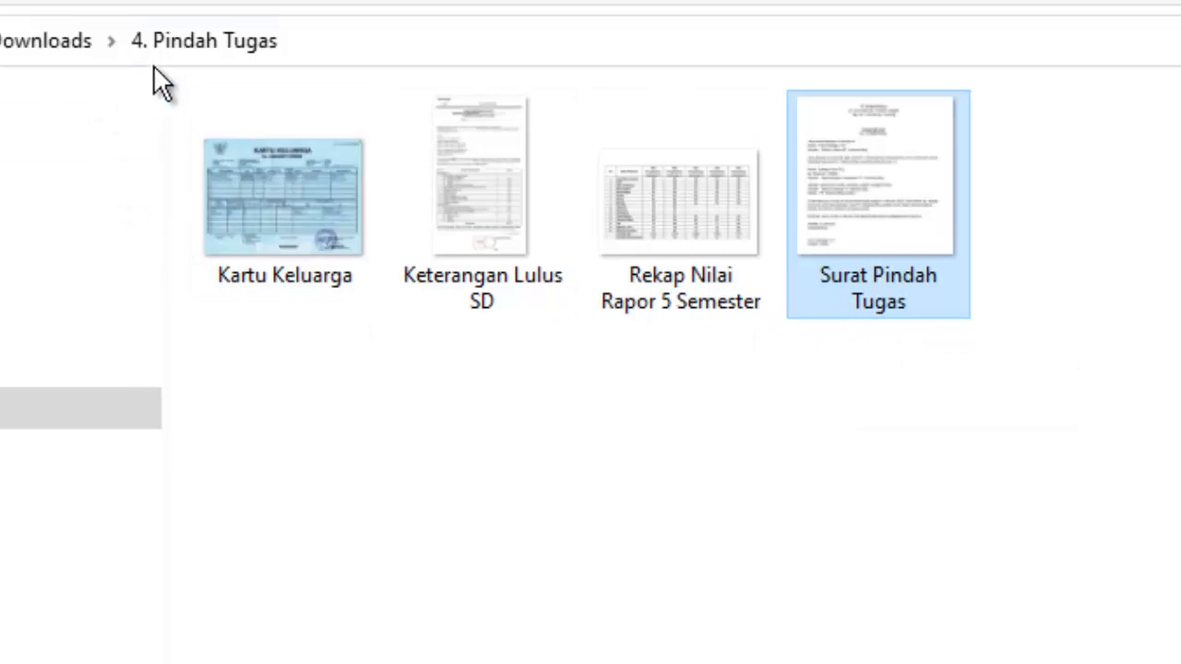
click(70, 40)
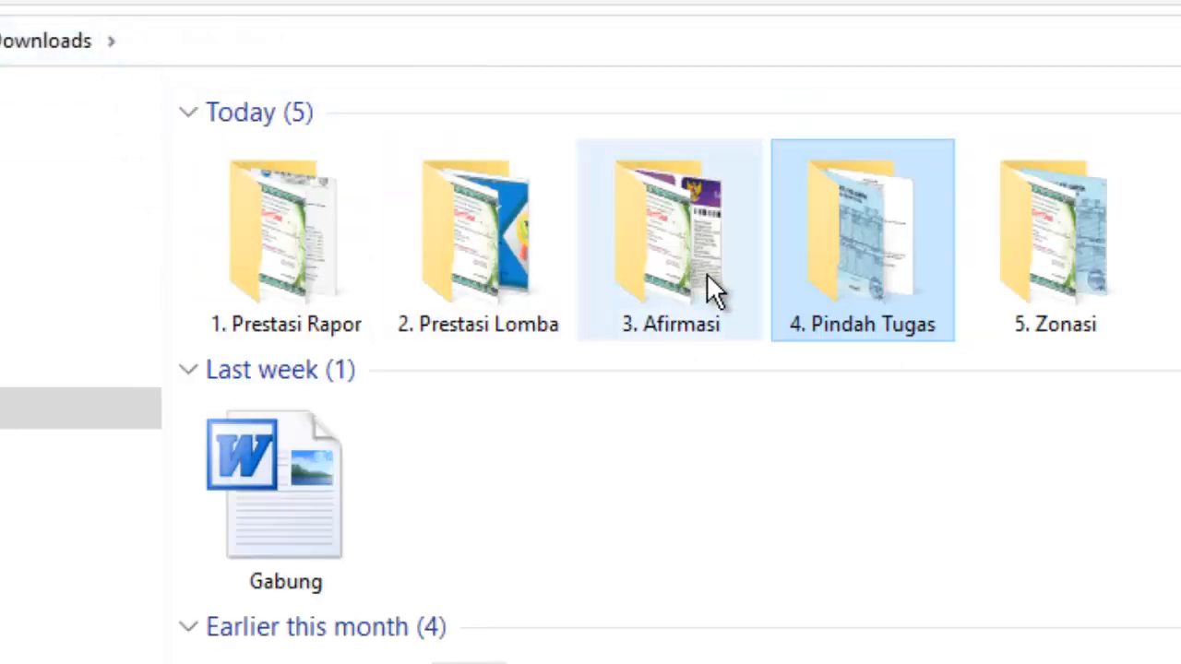
Check Kartu Keluarga, Keterangan Lulus SD, Rekap Nilai Rapor and Sertifikat Madin in '5. Zonasi', then return.
click(1013, 266)
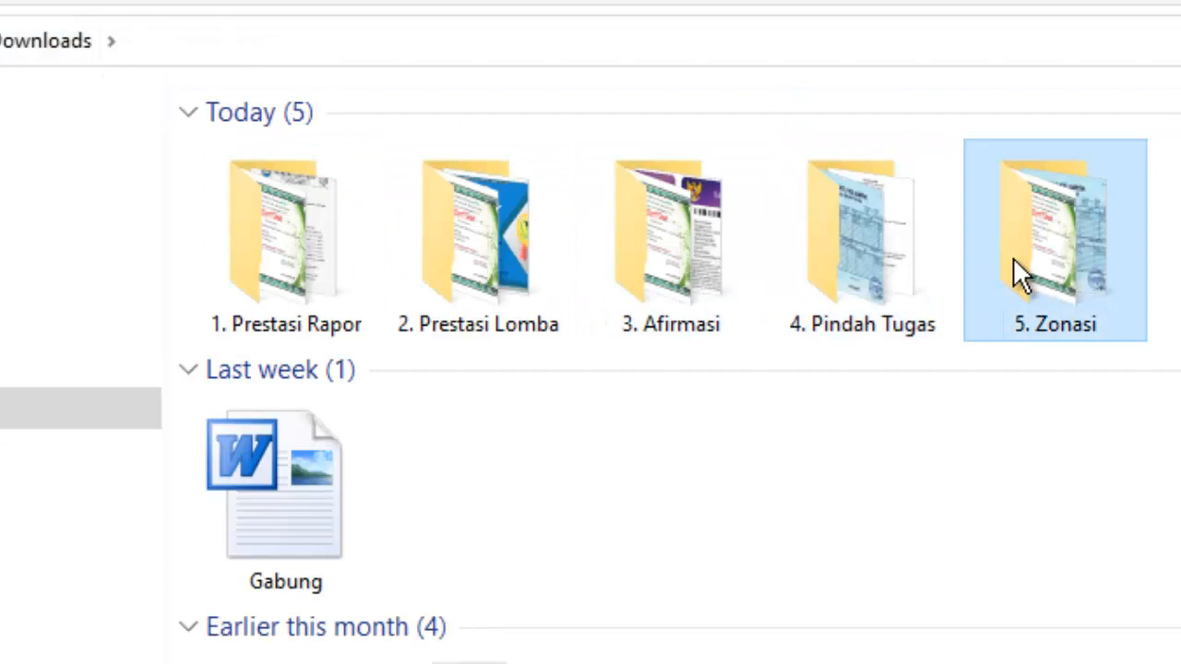
double_click(1091, 263)
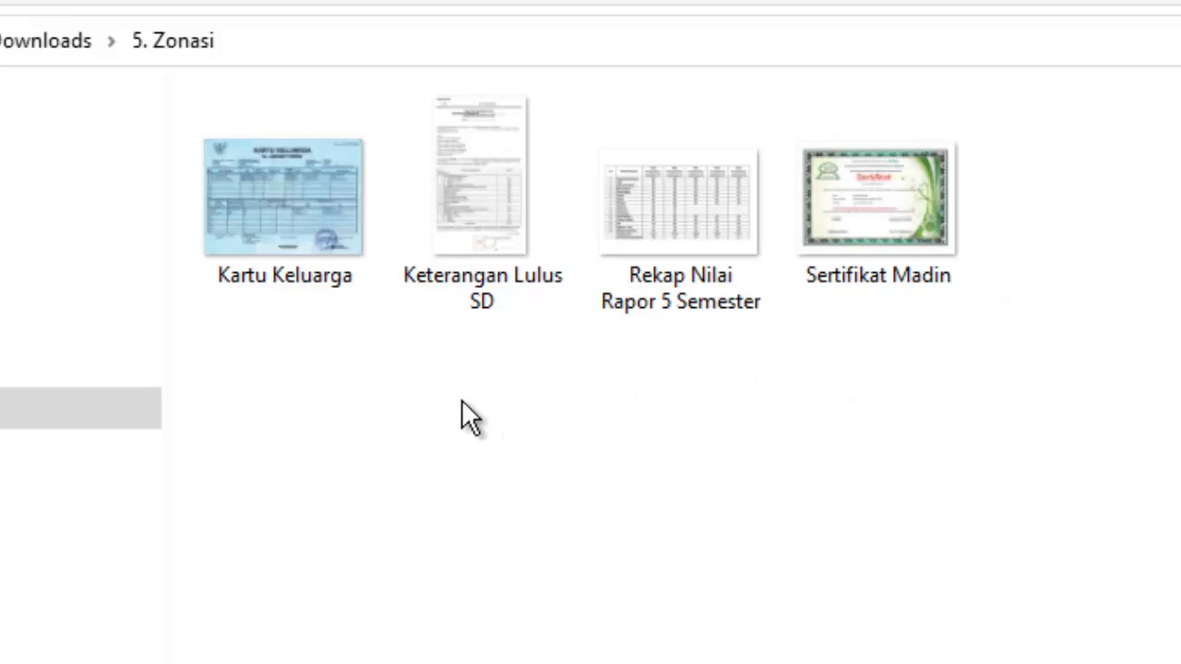
click(276, 208)
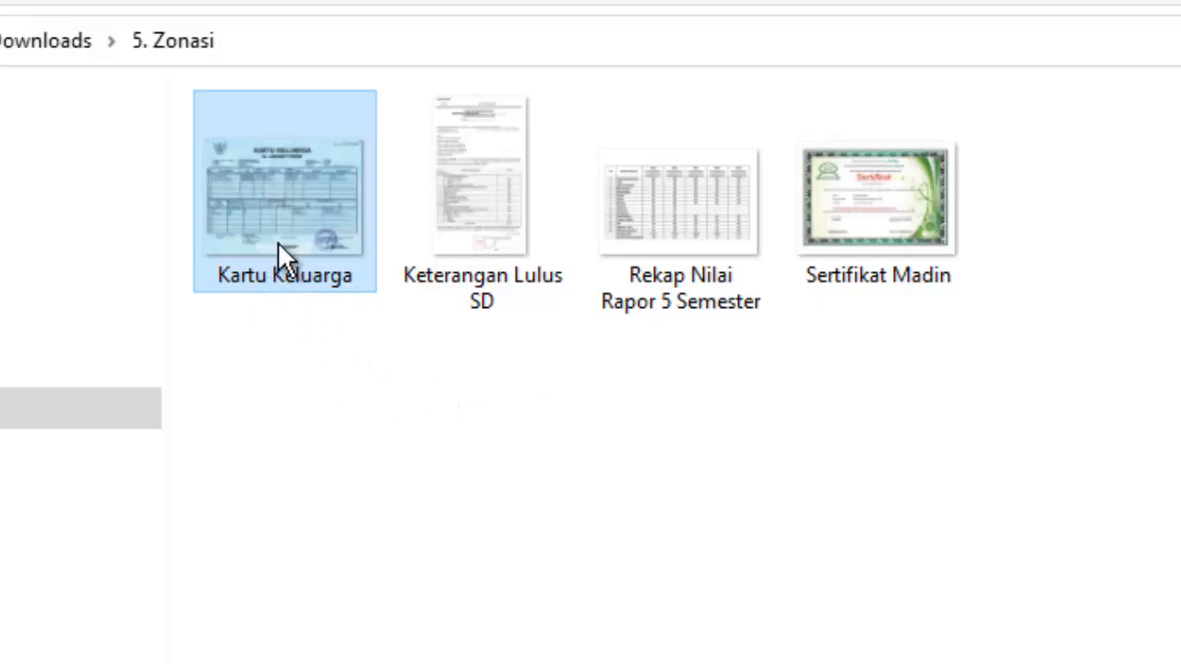
mouse_move(285, 239)
click(472, 216)
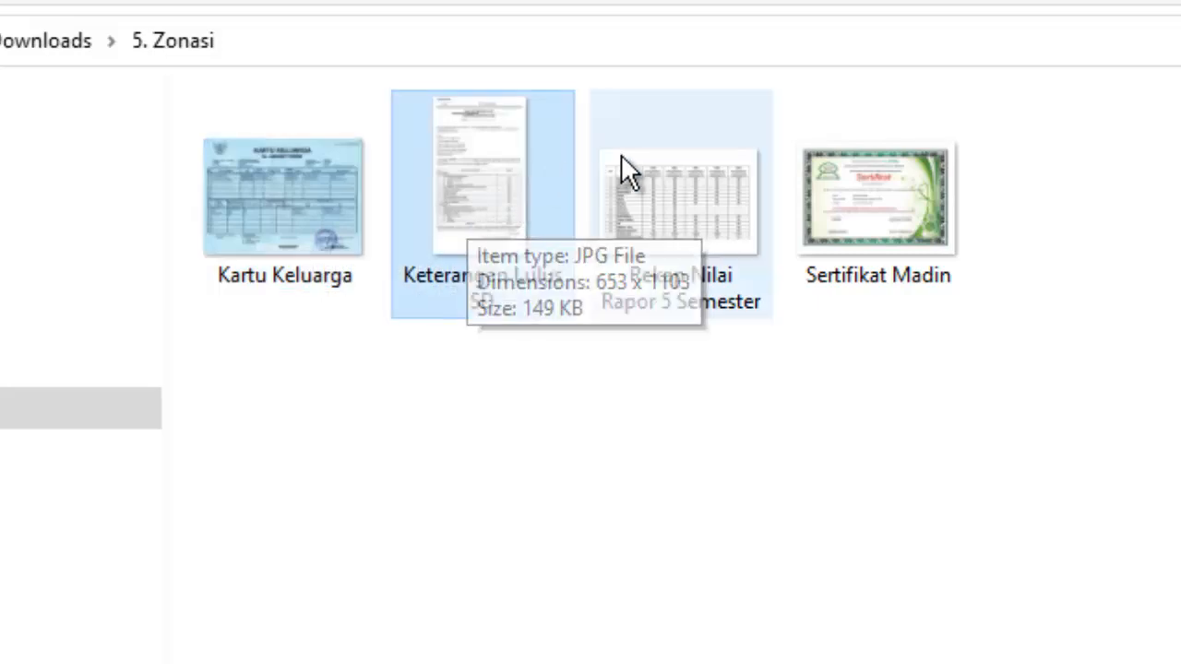
click(688, 182)
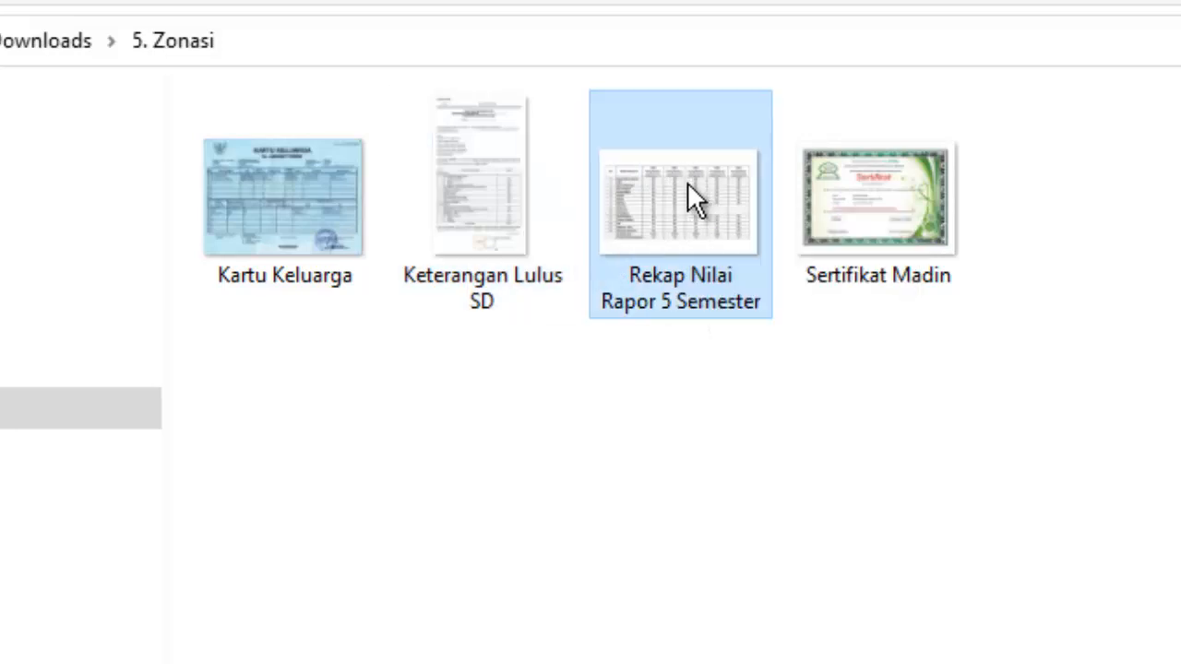
click(888, 203)
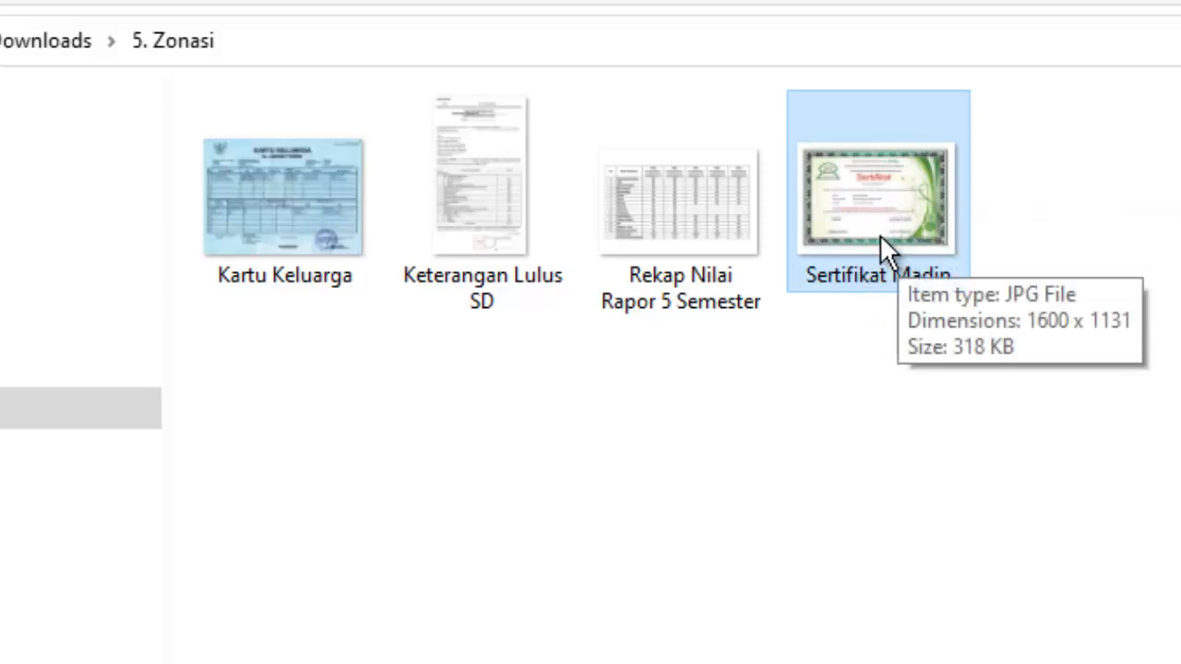
click(50, 40)
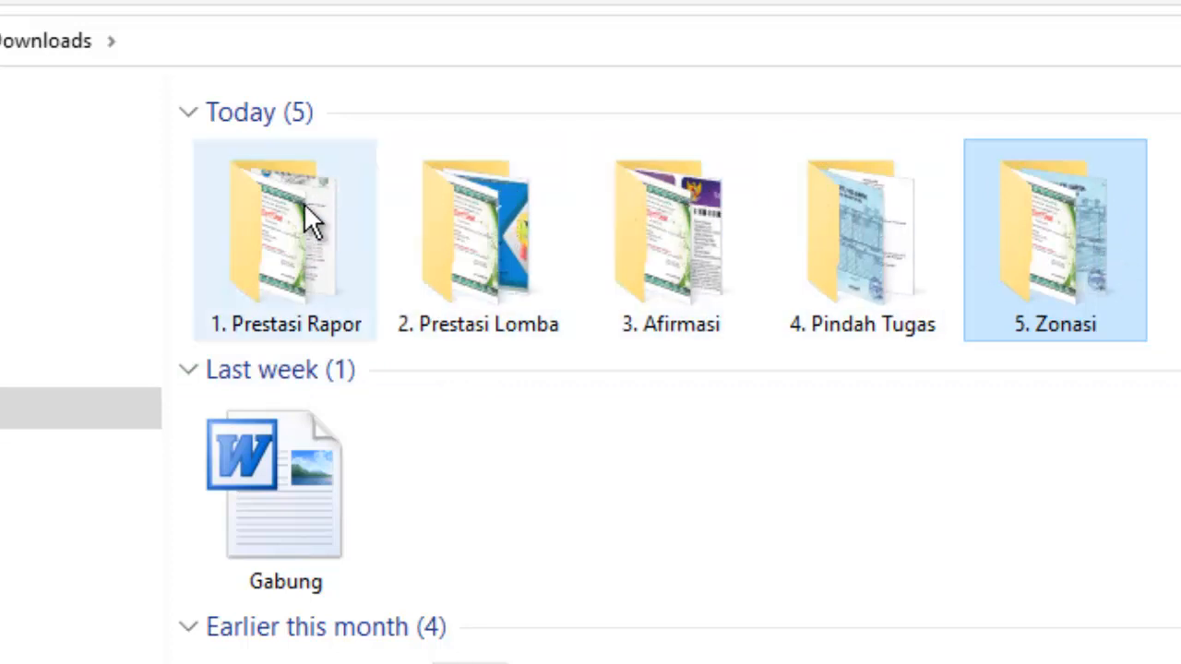
Leave the Downloads folder and switch back to Chrome's new tab page.
mouse_move(304, 205)
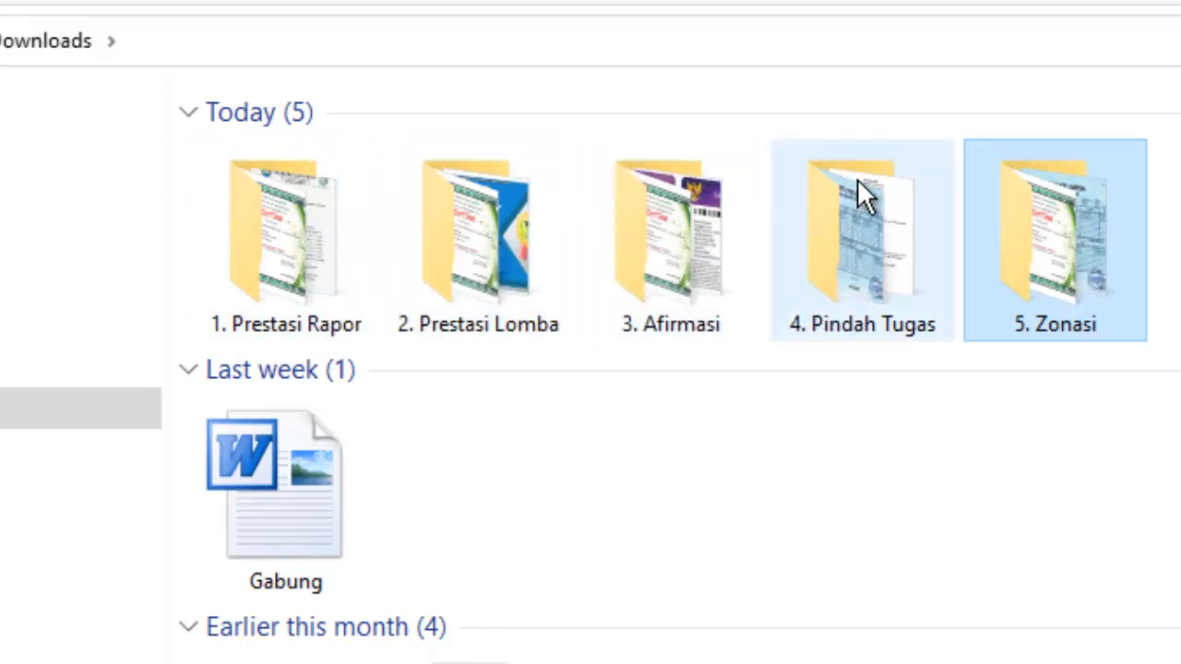
mouse_move(631, 214)
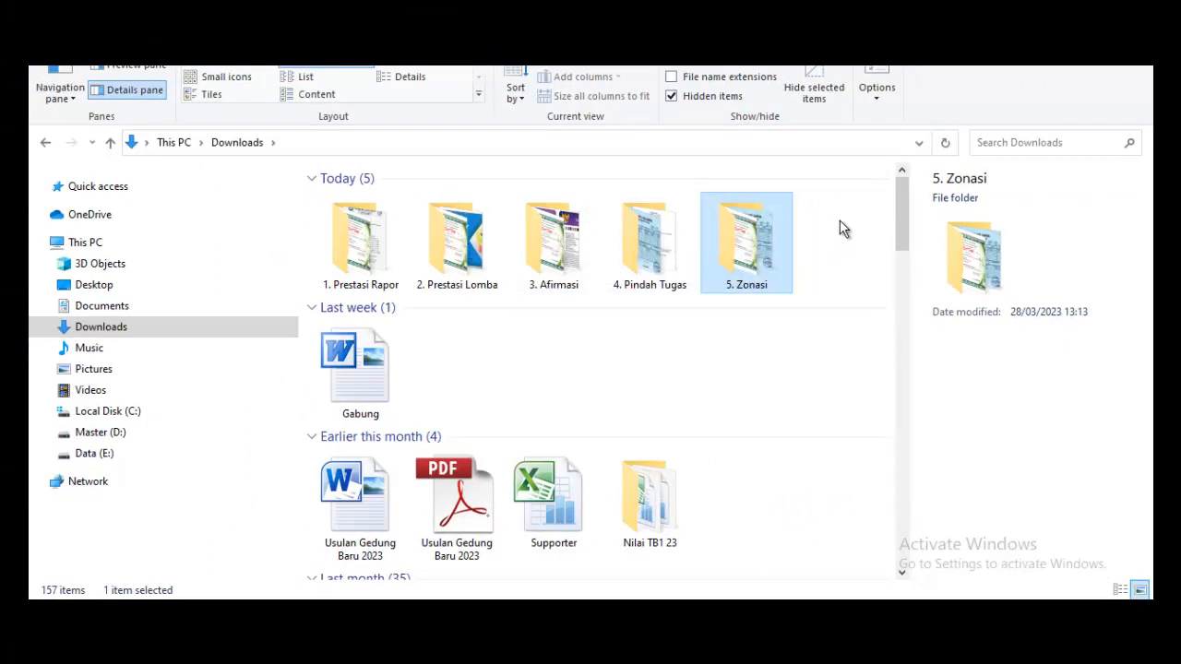
key(alt+Tab)
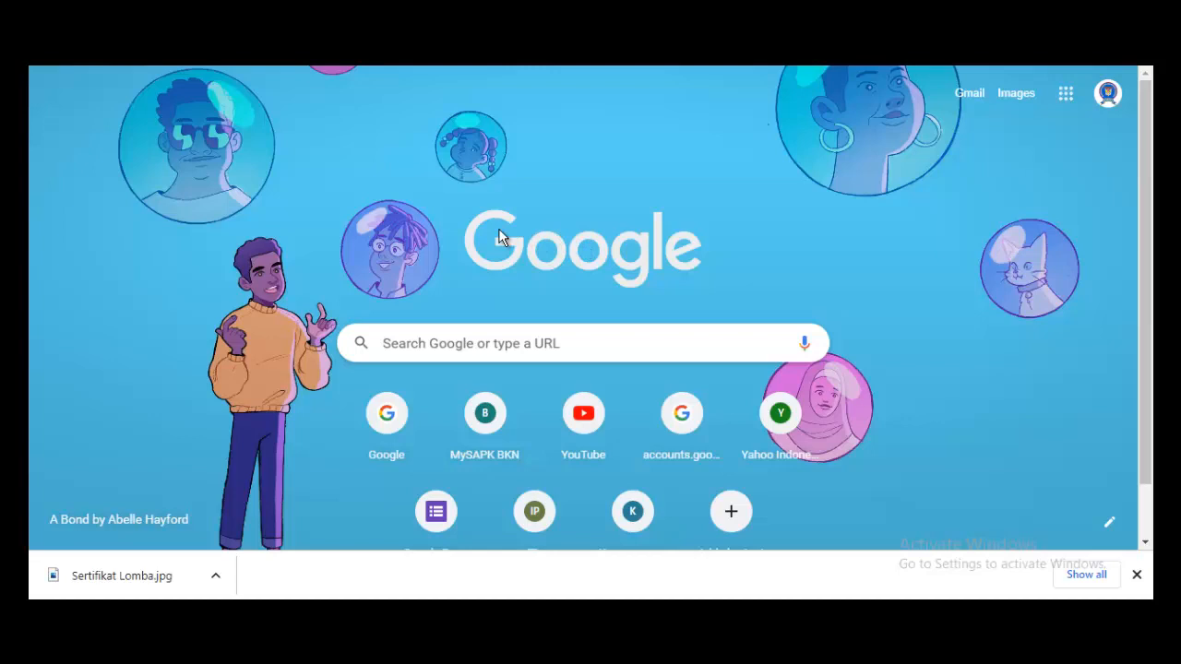
Load ppdb.pasuruankab.go.id in Chrome.
click(448, 343)
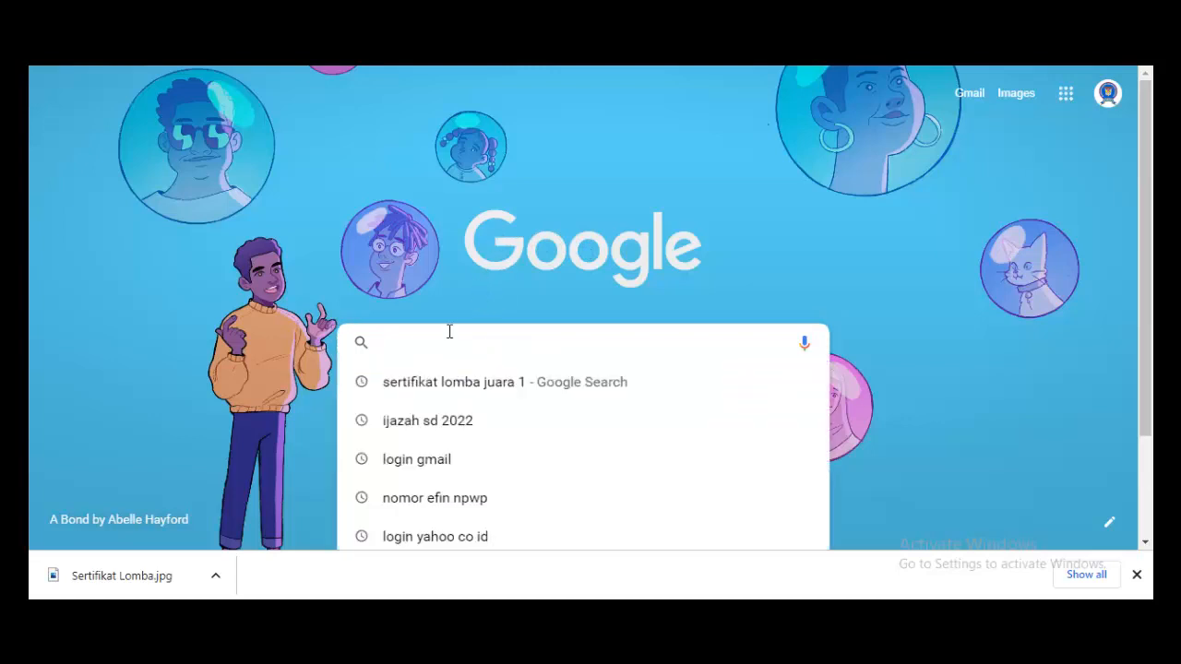
text(pp)
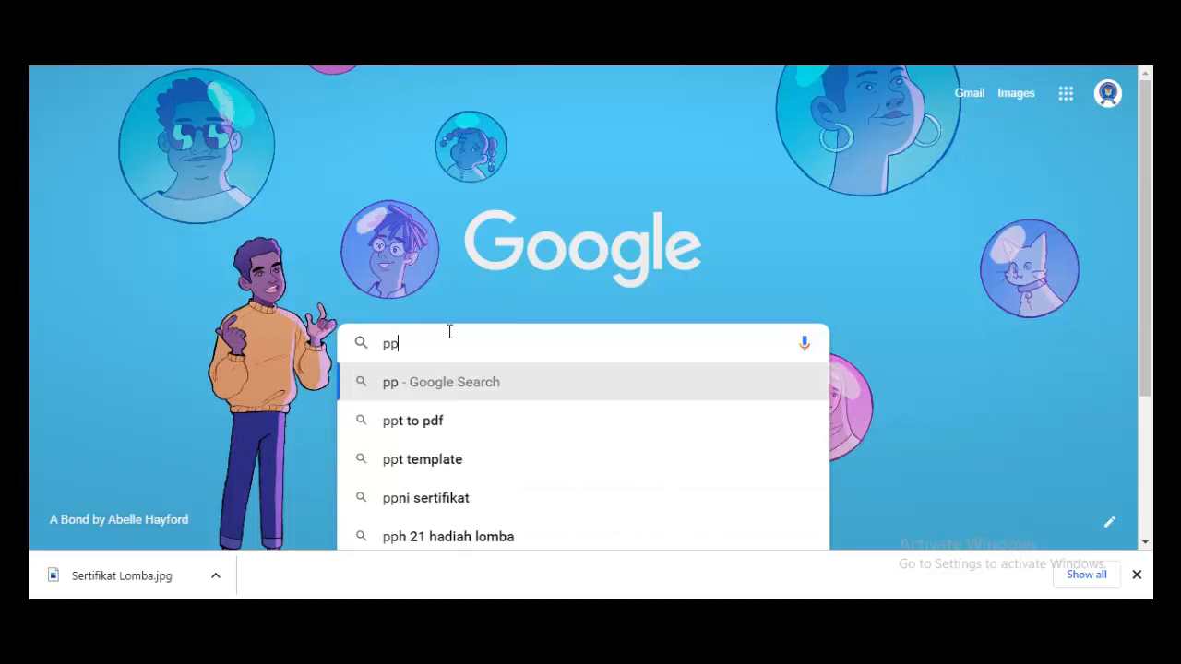
text(db)
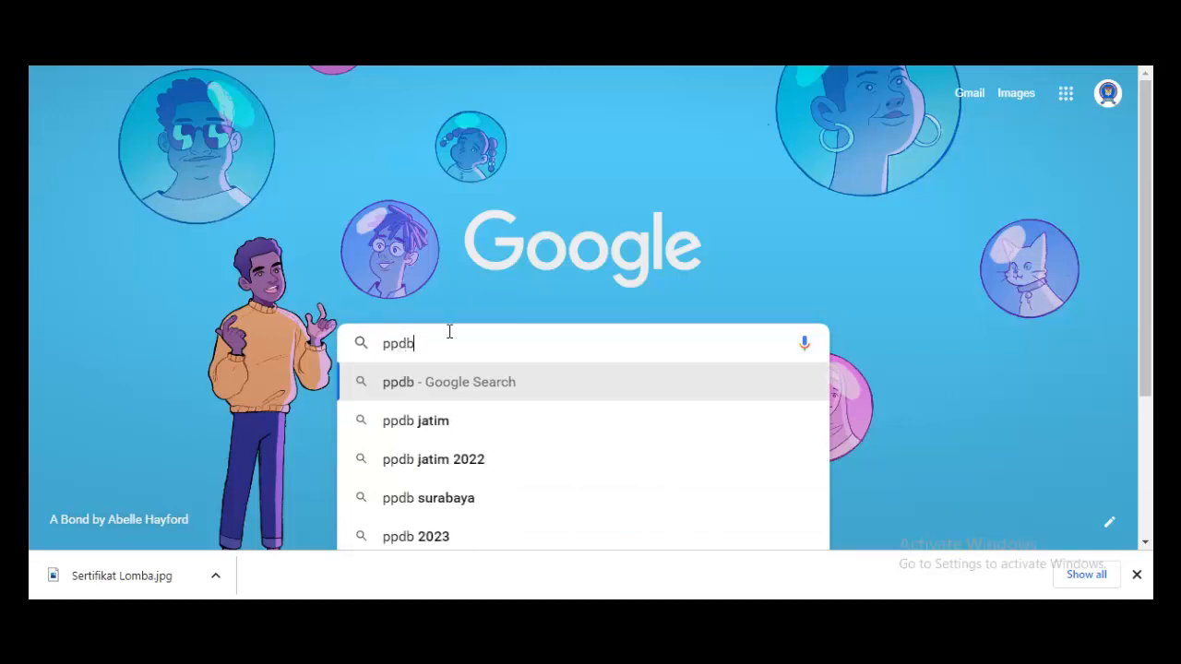
text(.)
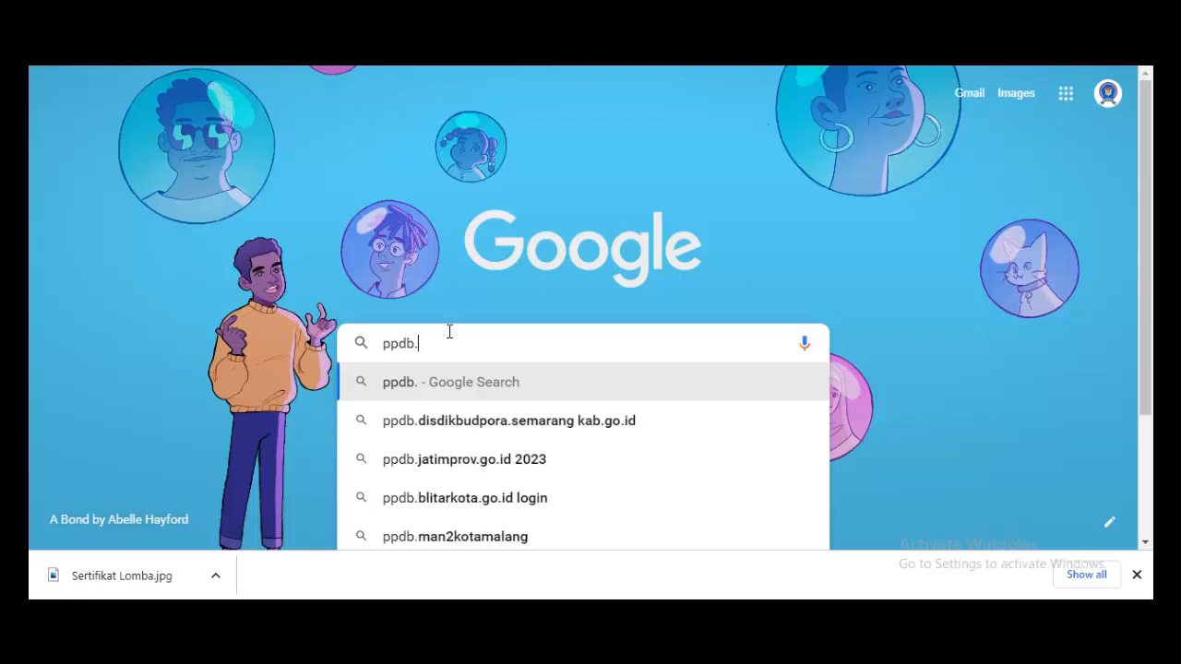
text(kab)
key(BackSpace)
key(BackSpace)
key(BackSpace)
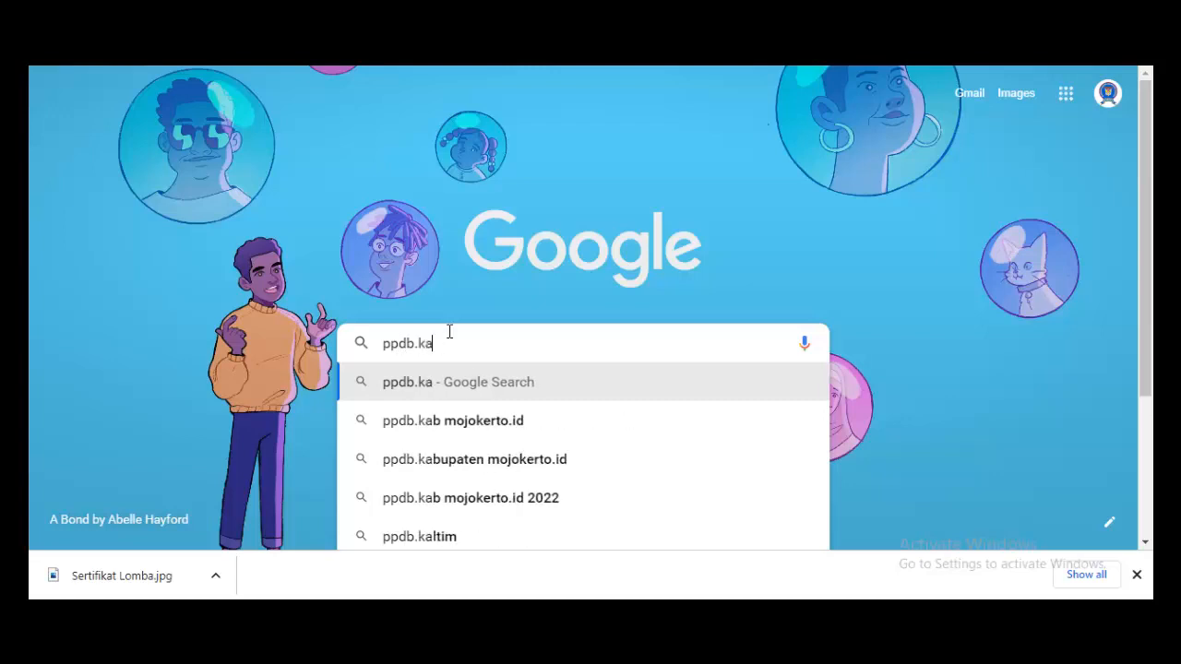
text(pasuruan)
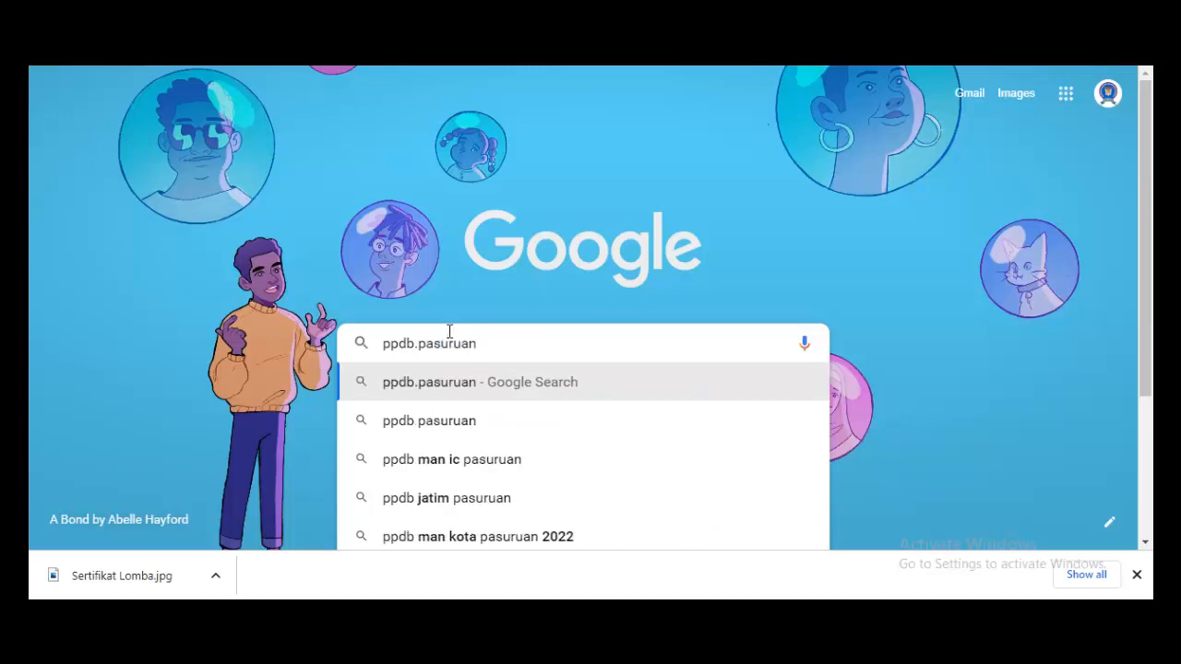
text(kab.)
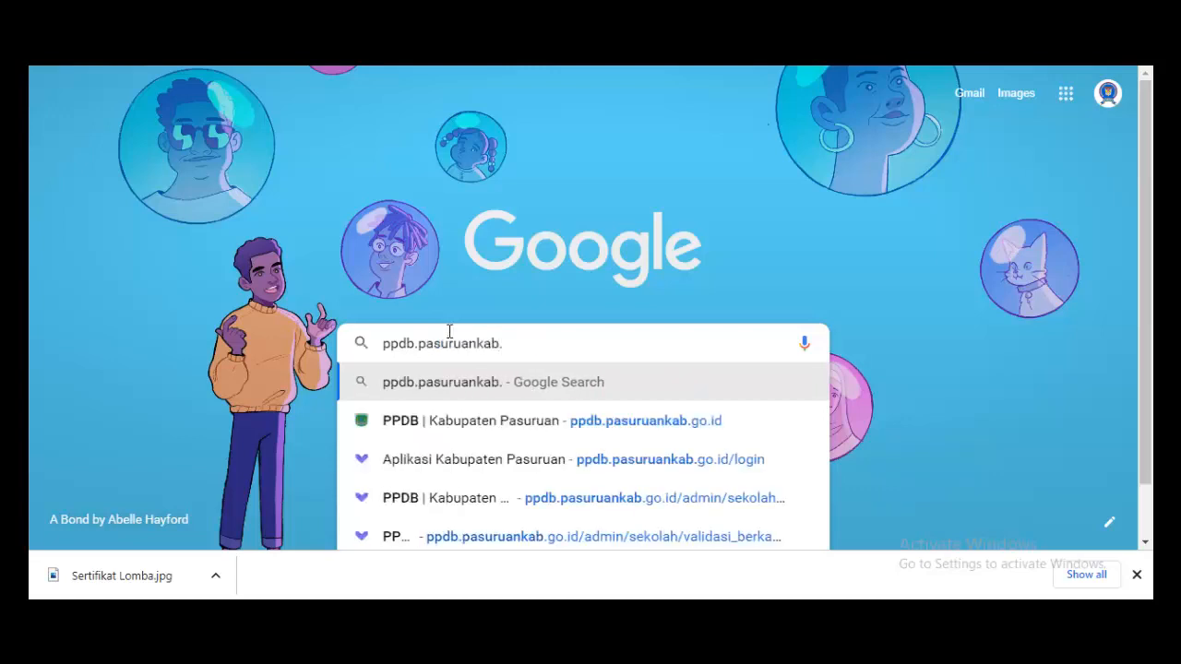
text(go.id)
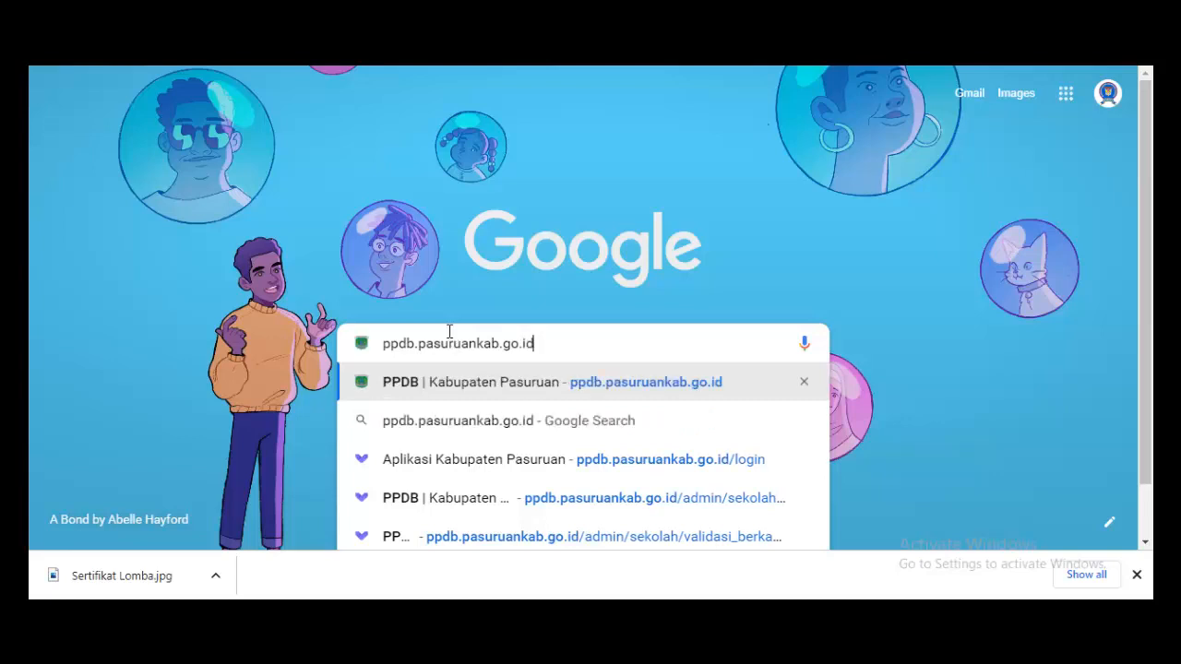
key(Return)
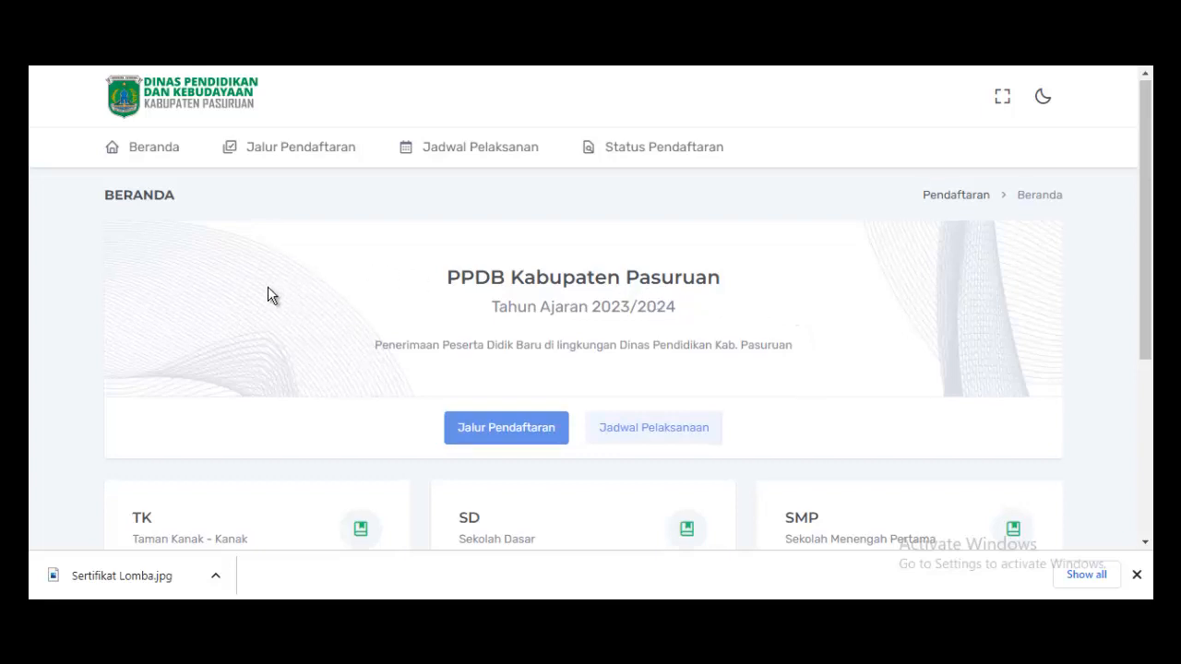
Check which SMP pathways on Jalur Pendaftaran are Dibuka: Prestasi Lomba, Prestasi Nilai Rapor and Zonasi.
scroll(306, 275, down, 3)
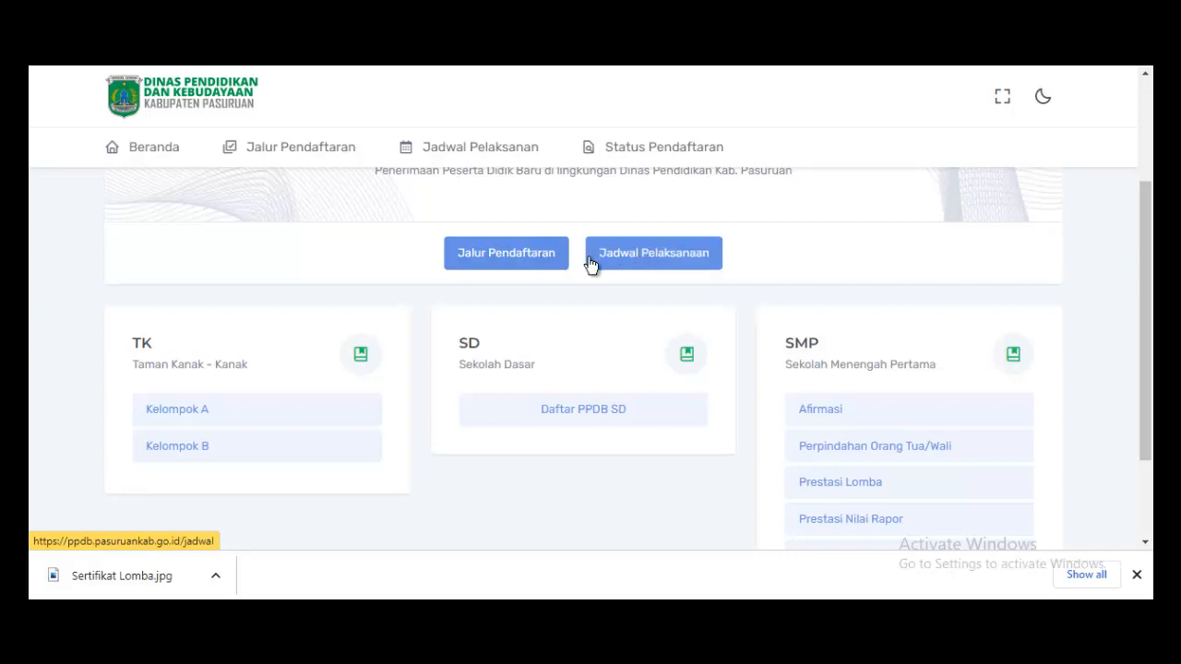
click(503, 258)
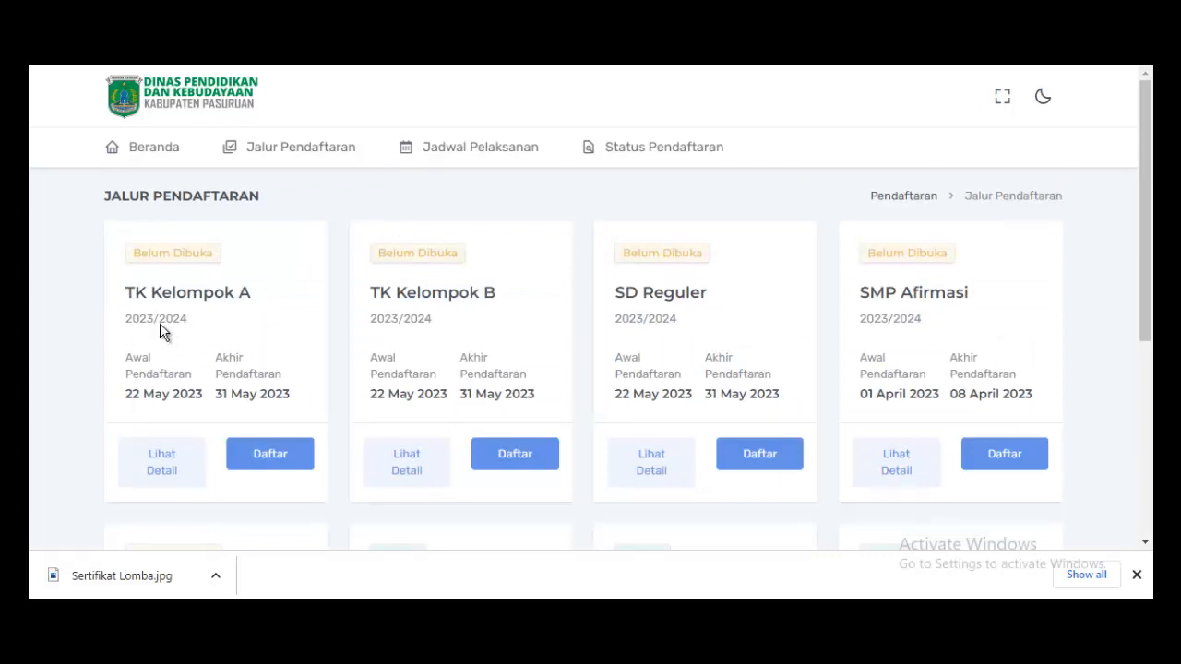
scroll(364, 309, down, 2)
scroll(364, 309, down, 3)
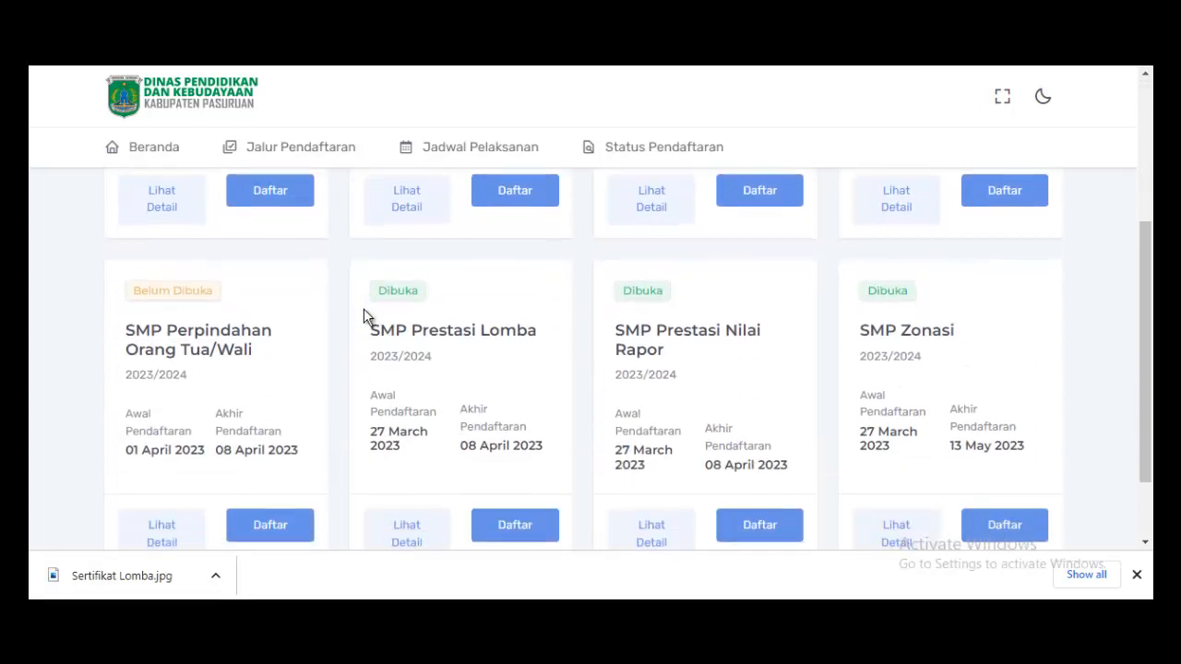
scroll(364, 310, up, 1)
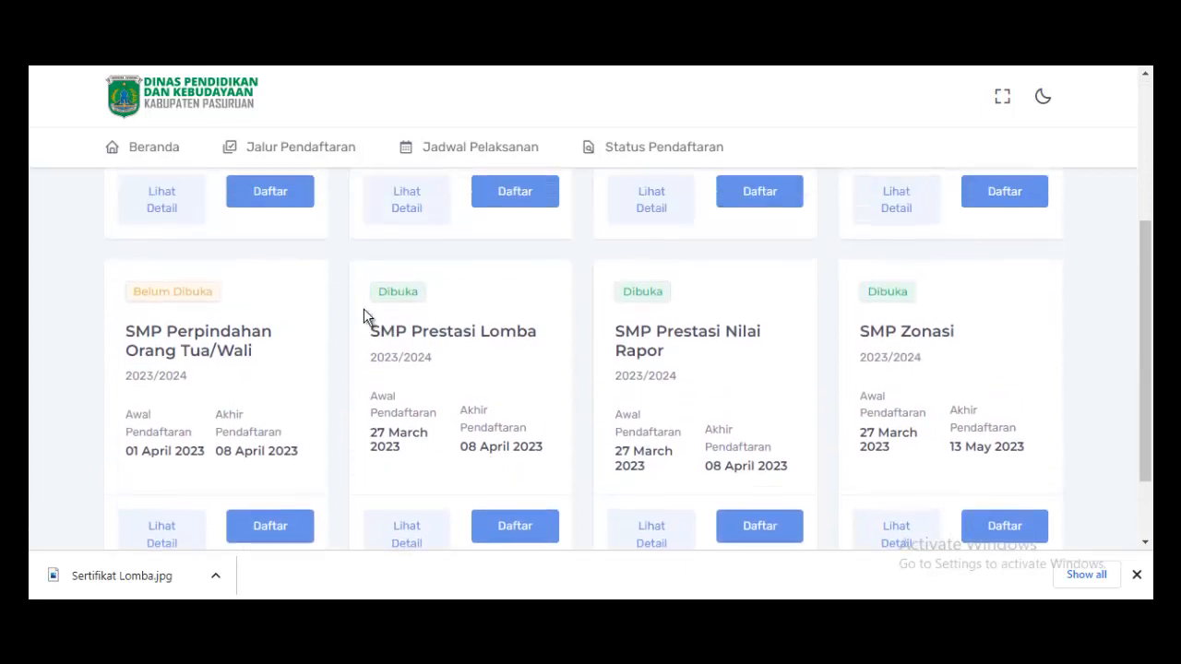
scroll(364, 308, up, 2)
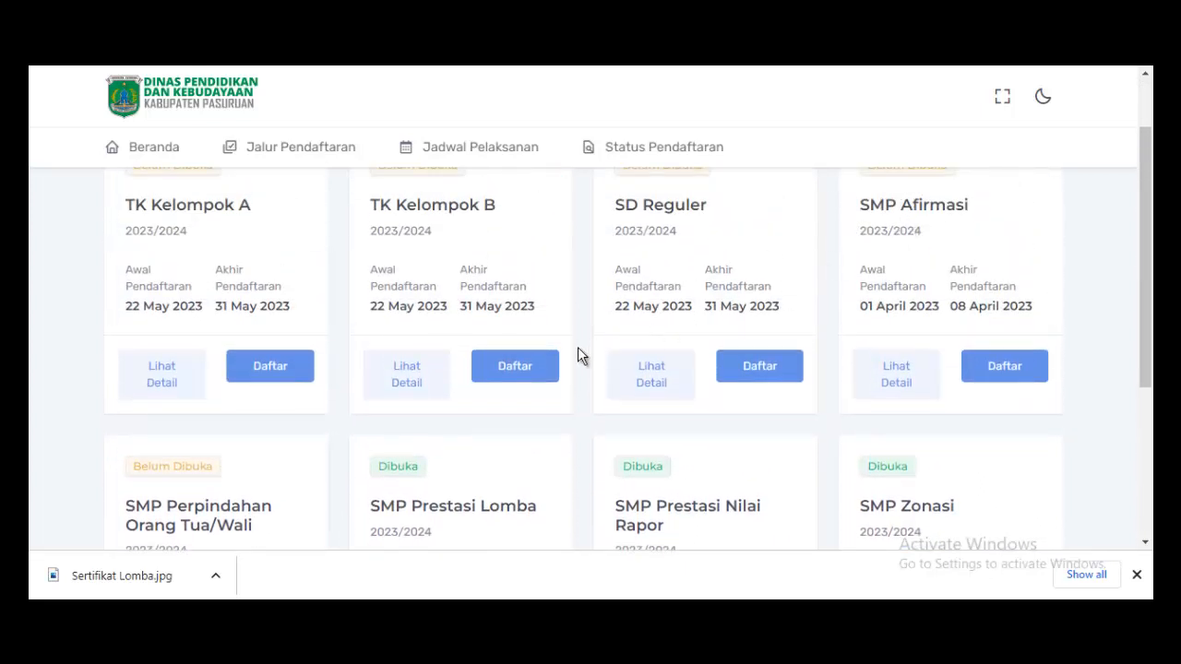
scroll(580, 356, down, 2)
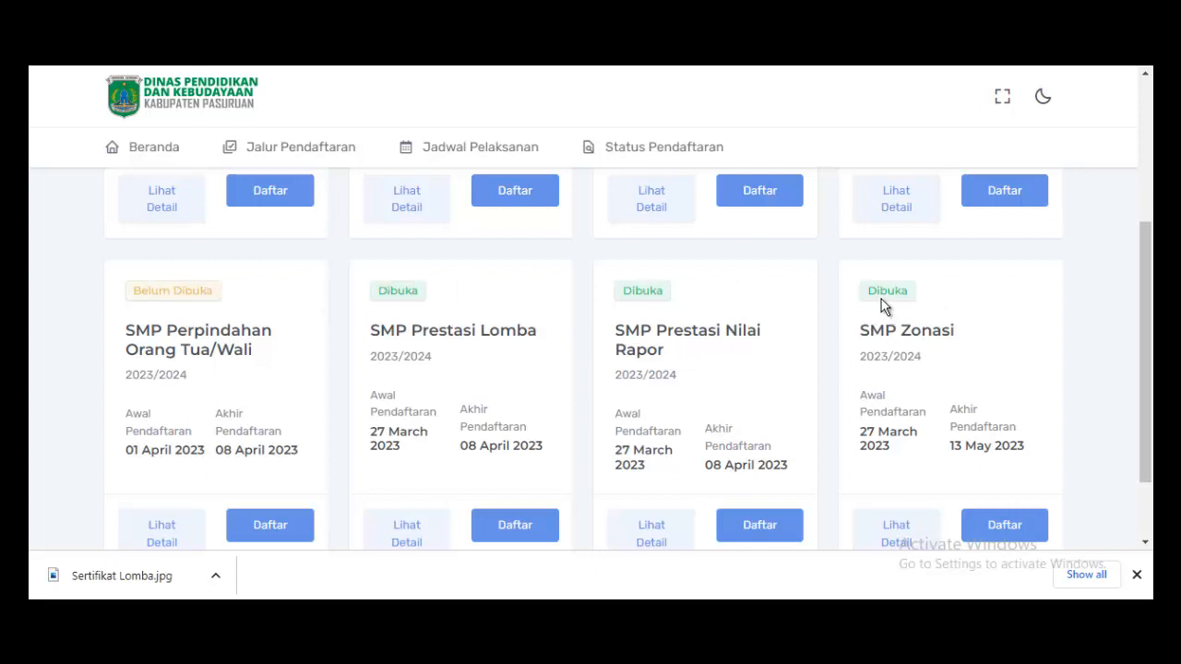
scroll(950, 314, up, 3)
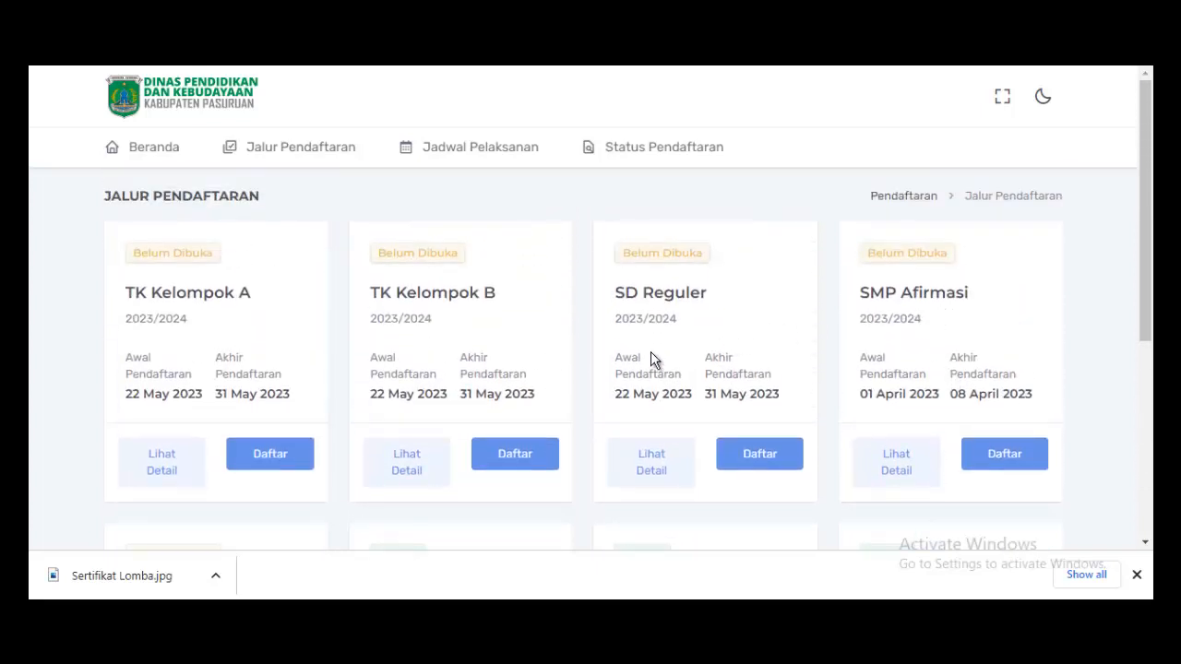
scroll(914, 332, down, 1)
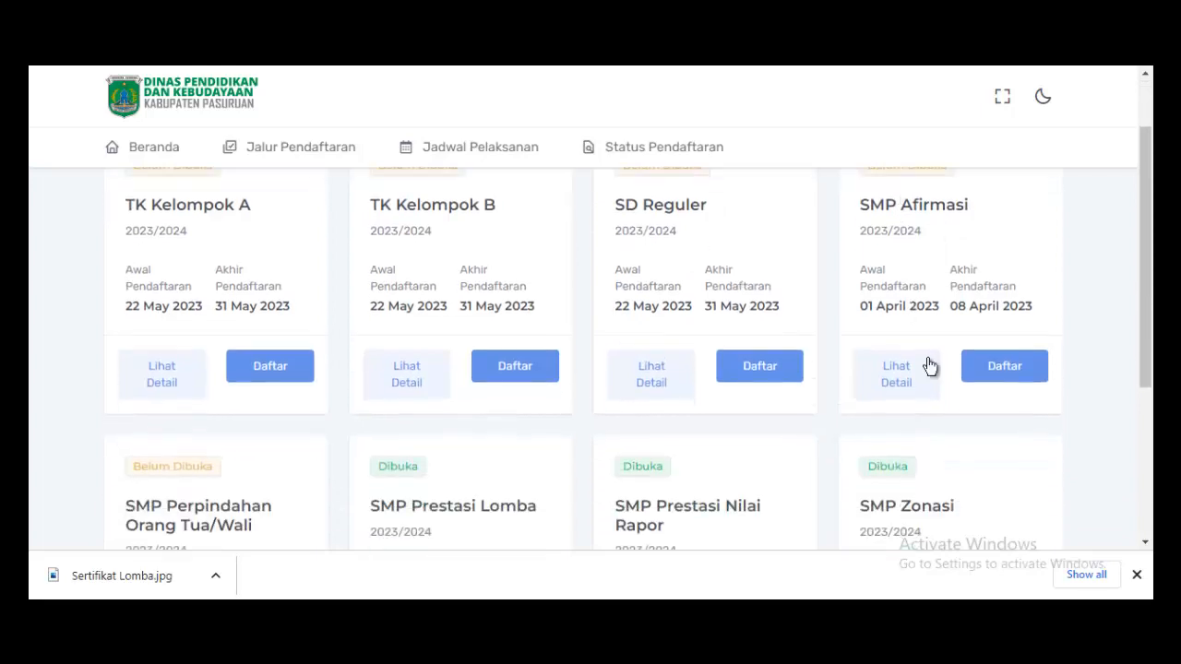
scroll(920, 374, up, 1)
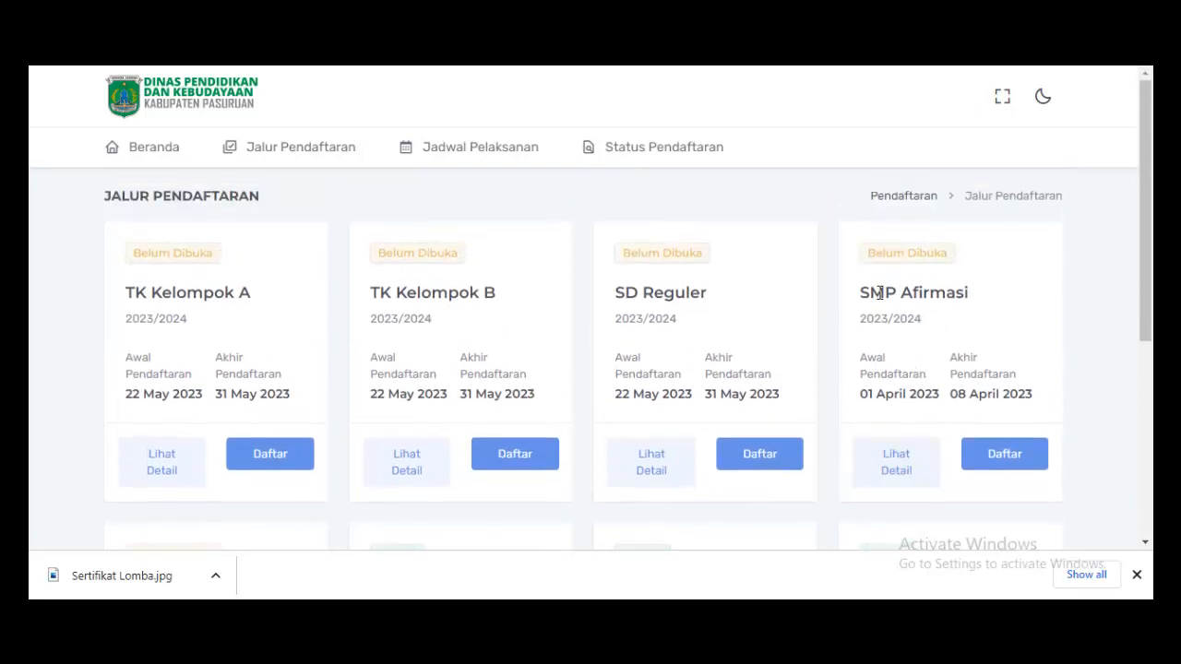
scroll(922, 316, down, 2)
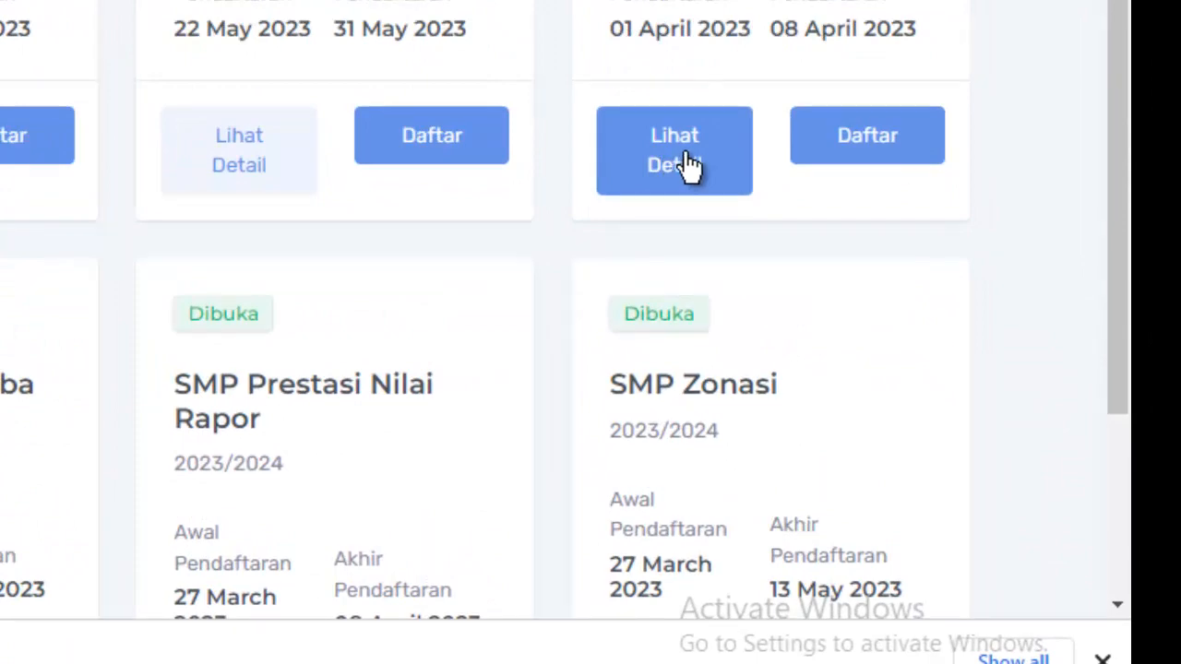
Read the SMP Afirmasi requirements, close them, and scroll down to the Prestasi Lomba card.
click(690, 166)
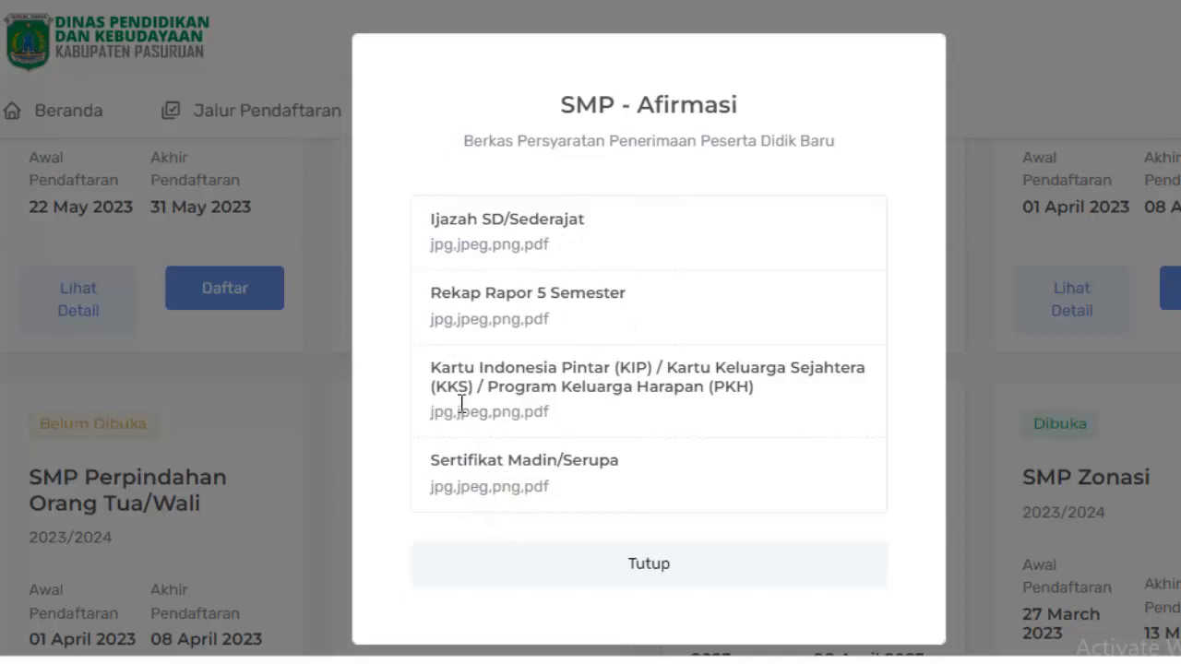
click(656, 572)
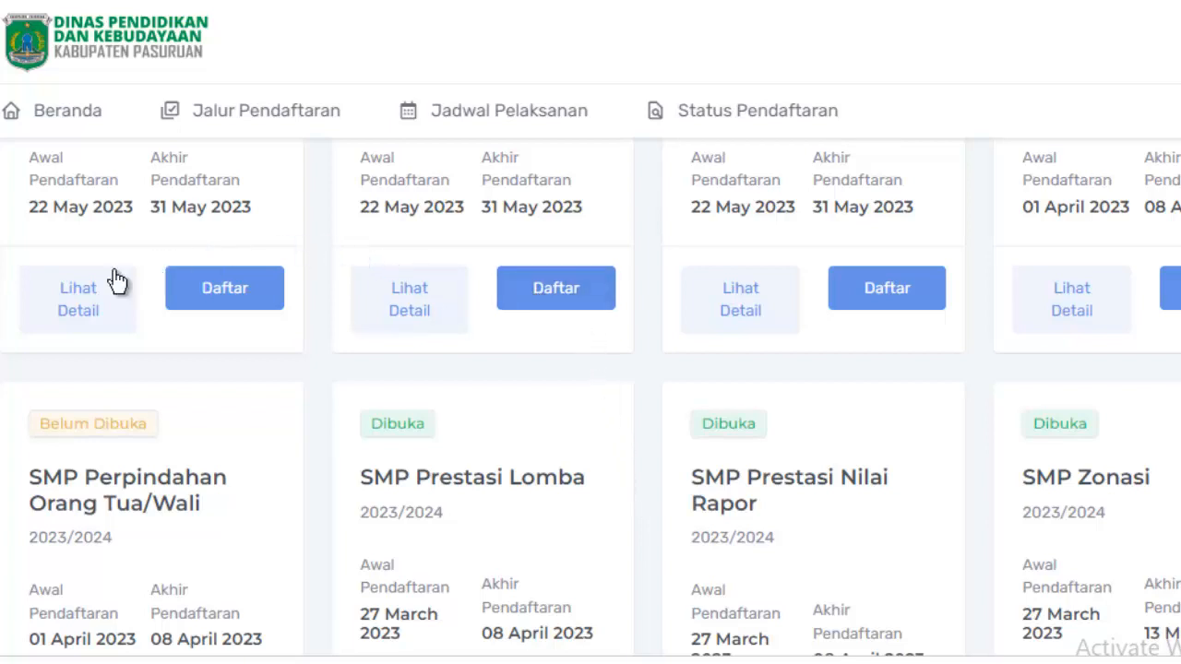
scroll(214, 410, down, 1)
scroll(212, 406, down, 1)
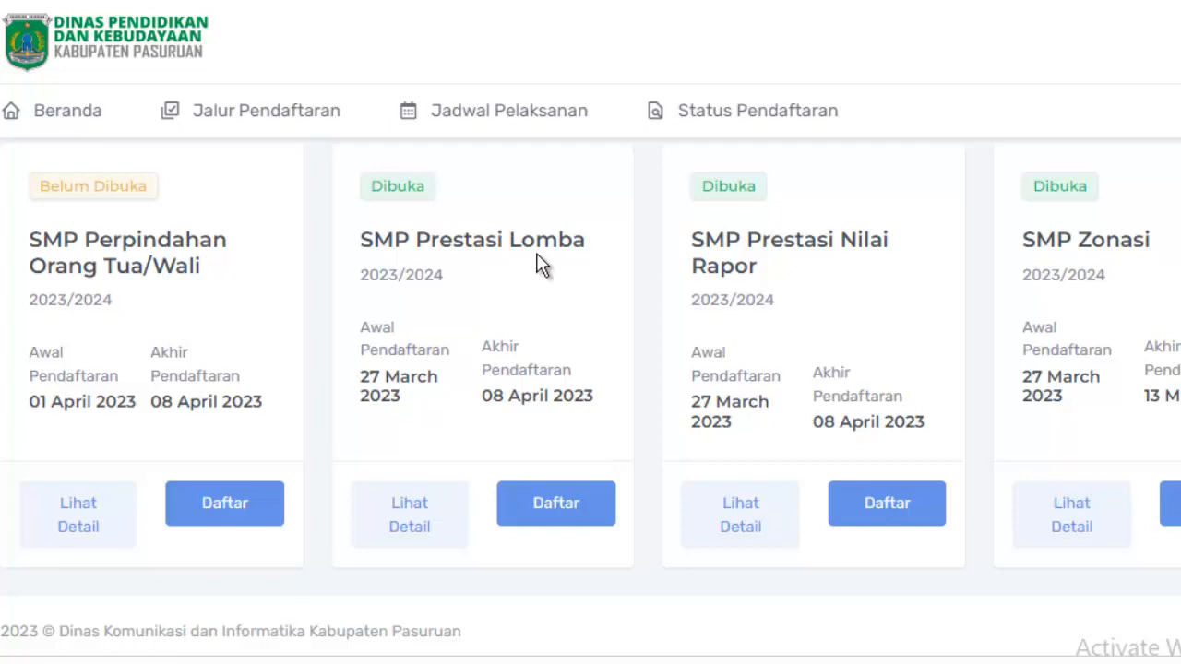
scroll(543, 274, down, 1)
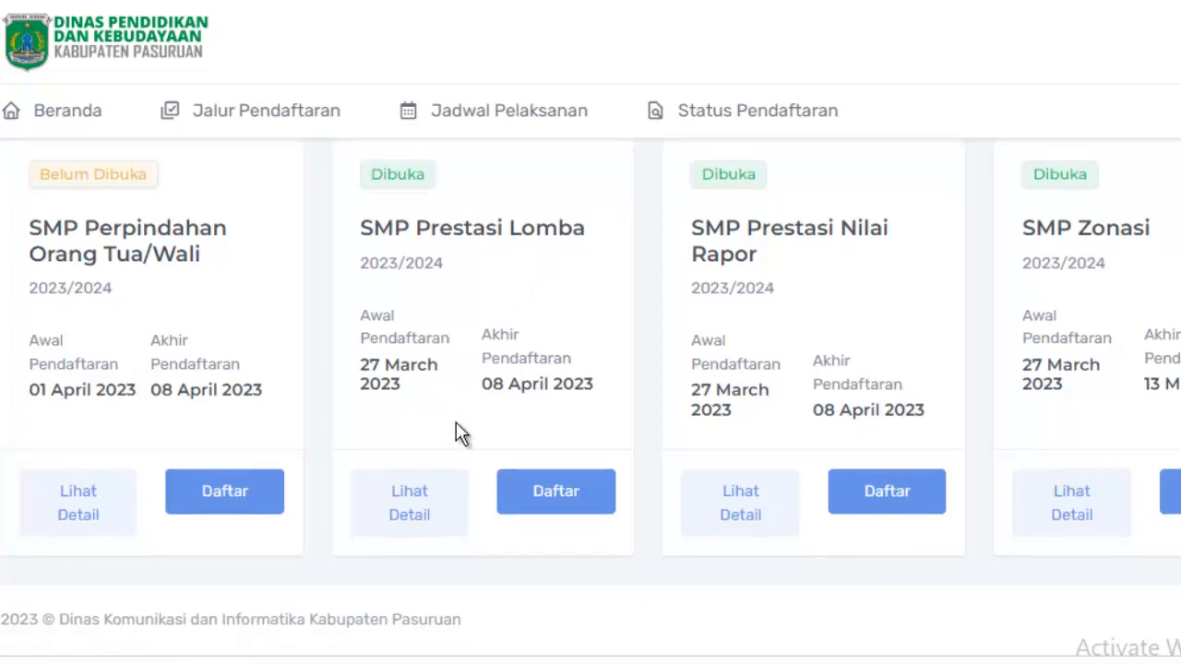
click(411, 517)
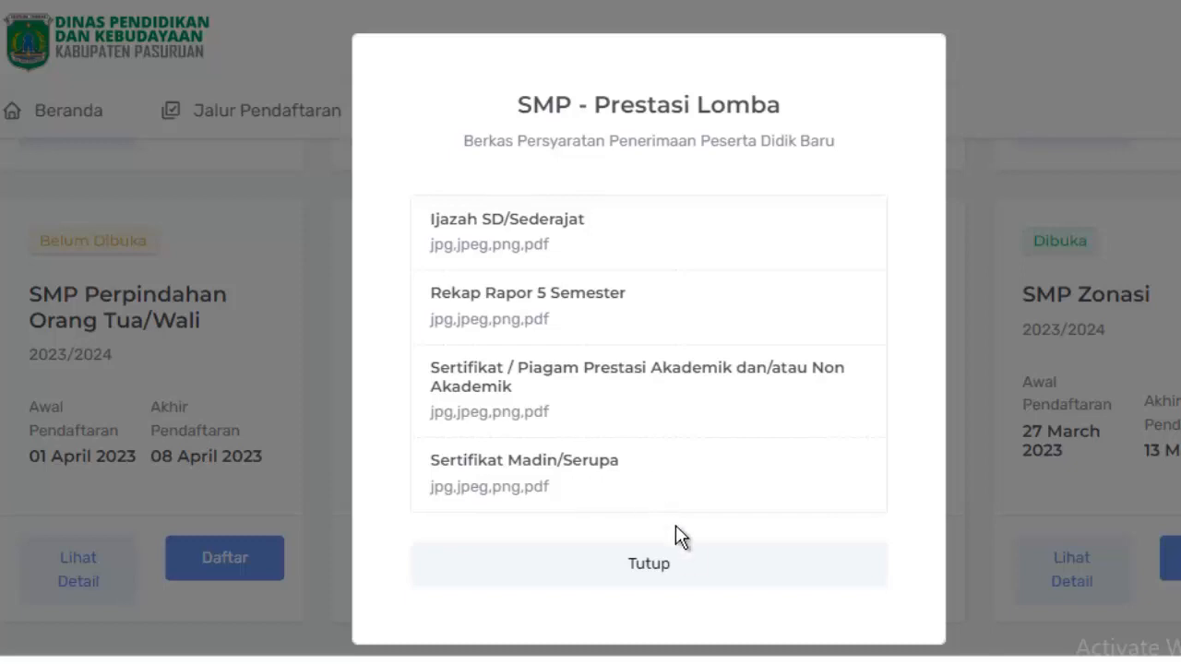
click(673, 570)
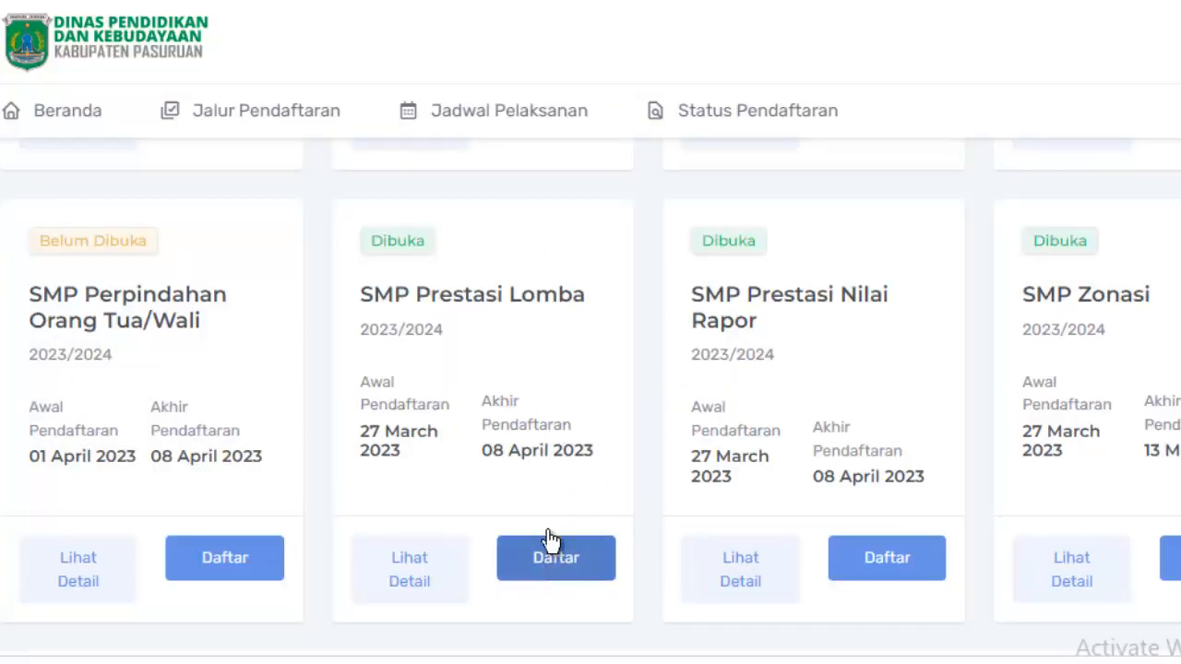
scroll(541, 450, up, 2)
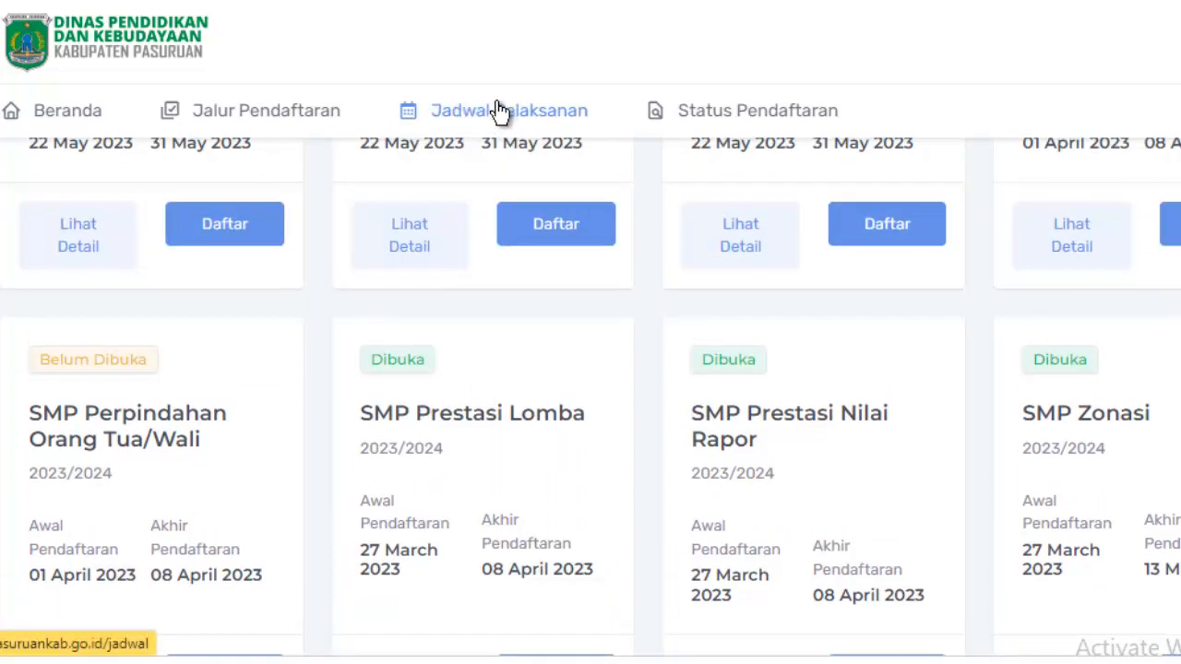
scroll(488, 118, down, 3)
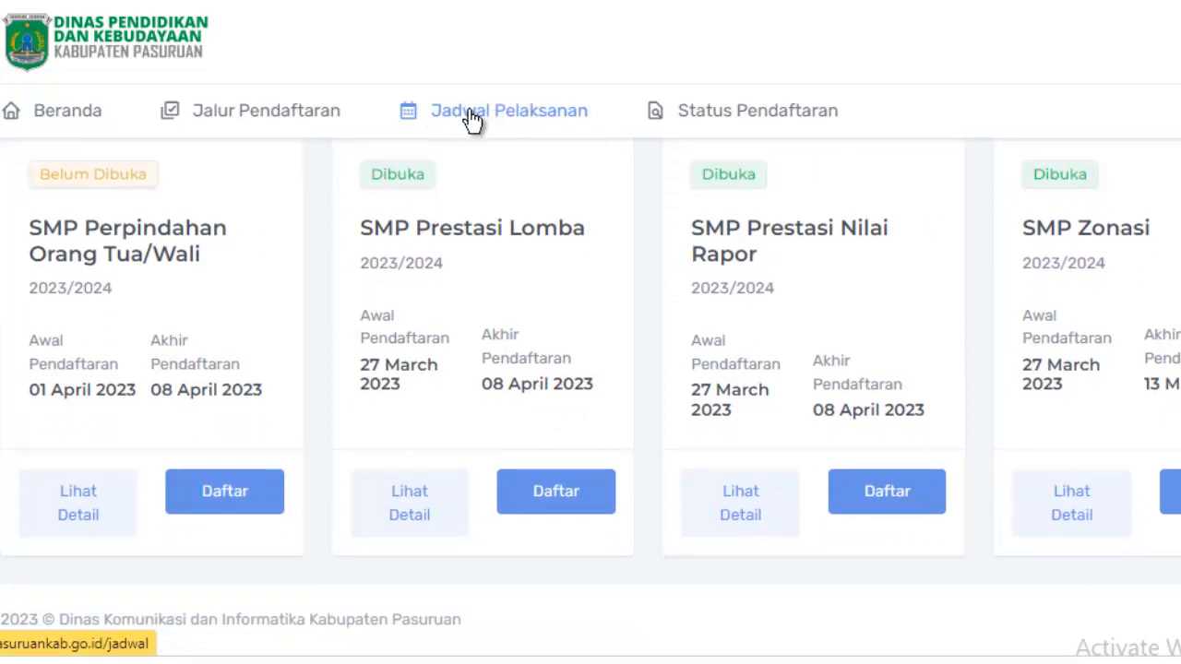
Open the Jadwal Pelaksanaan page and browse to the Jalur Prestasi Lomba registration dates.
click(472, 118)
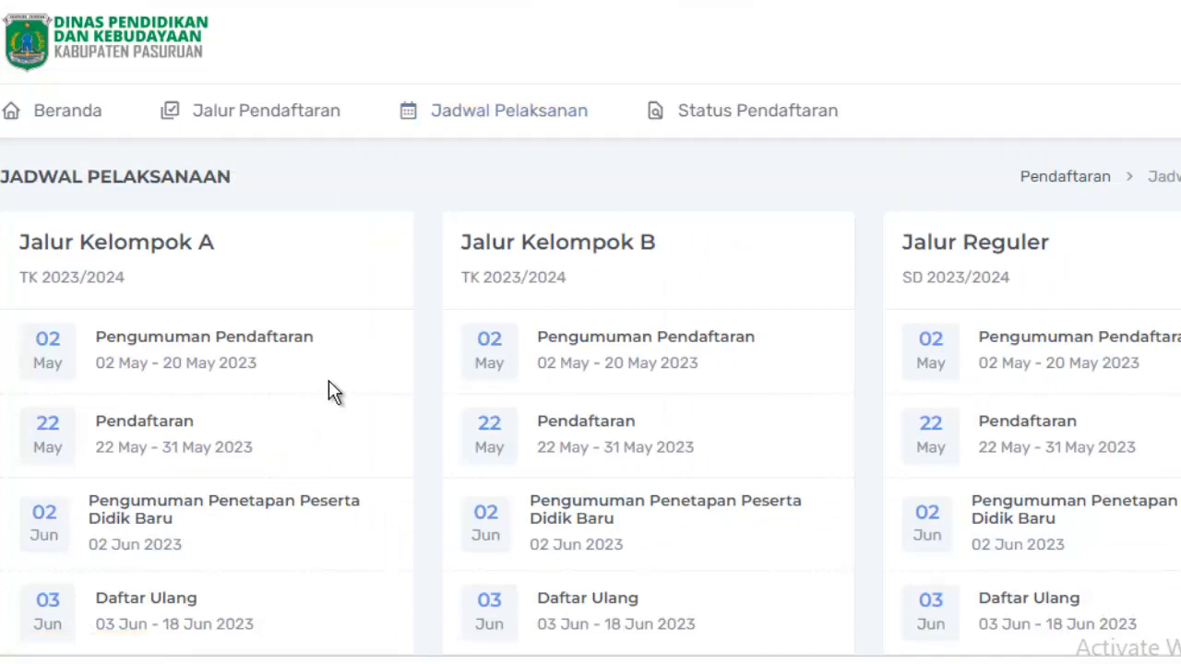
scroll(329, 380, down, 4)
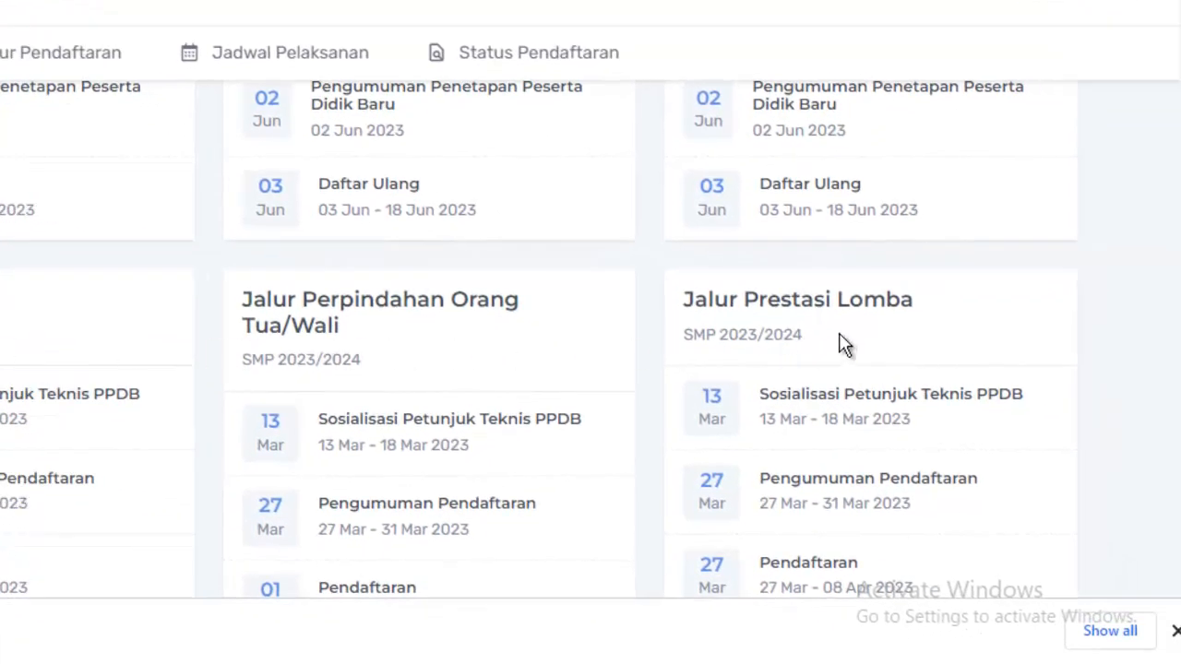
scroll(865, 335, down, 3)
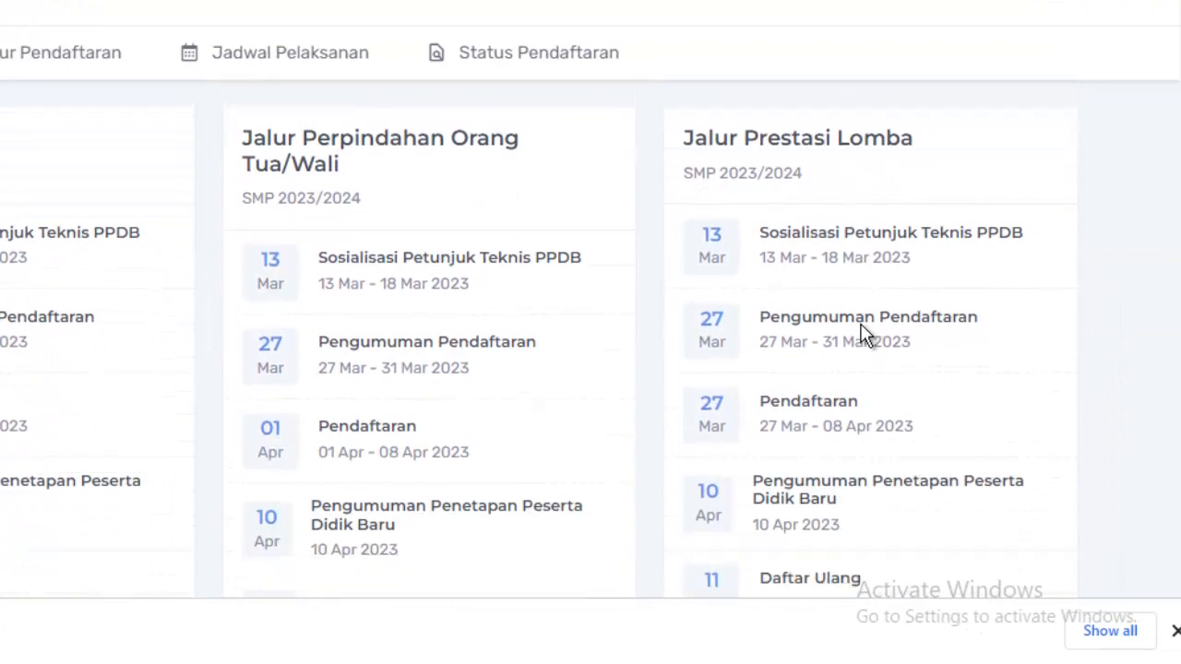
scroll(858, 193, up, 1)
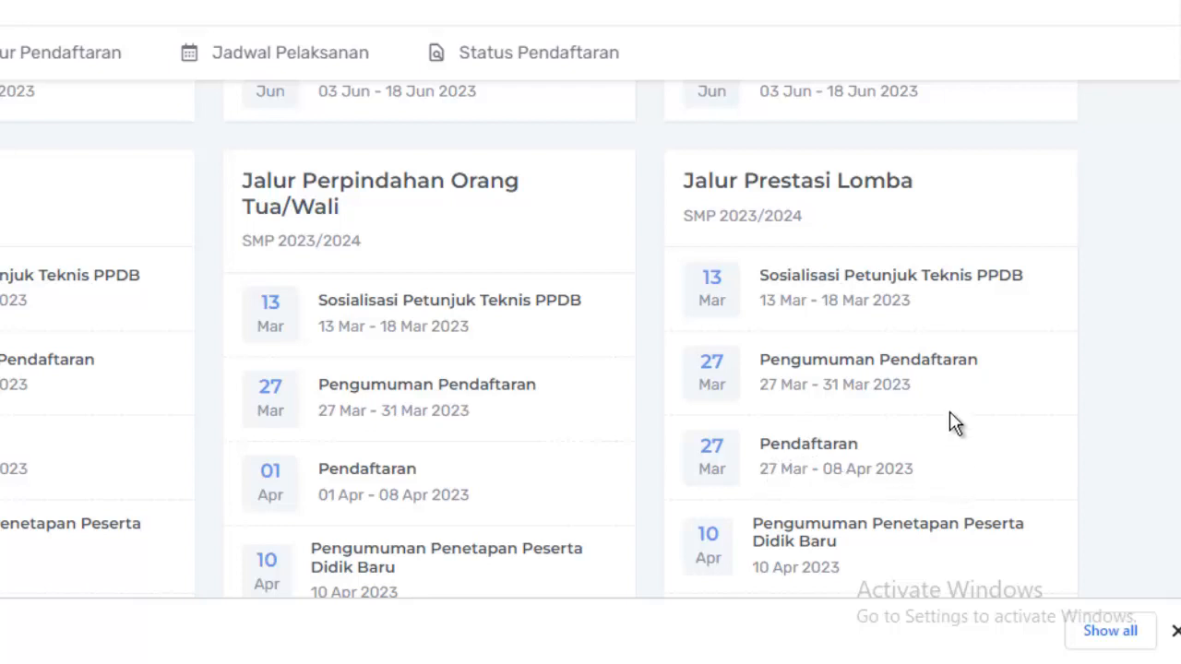
scroll(949, 412, down, 1)
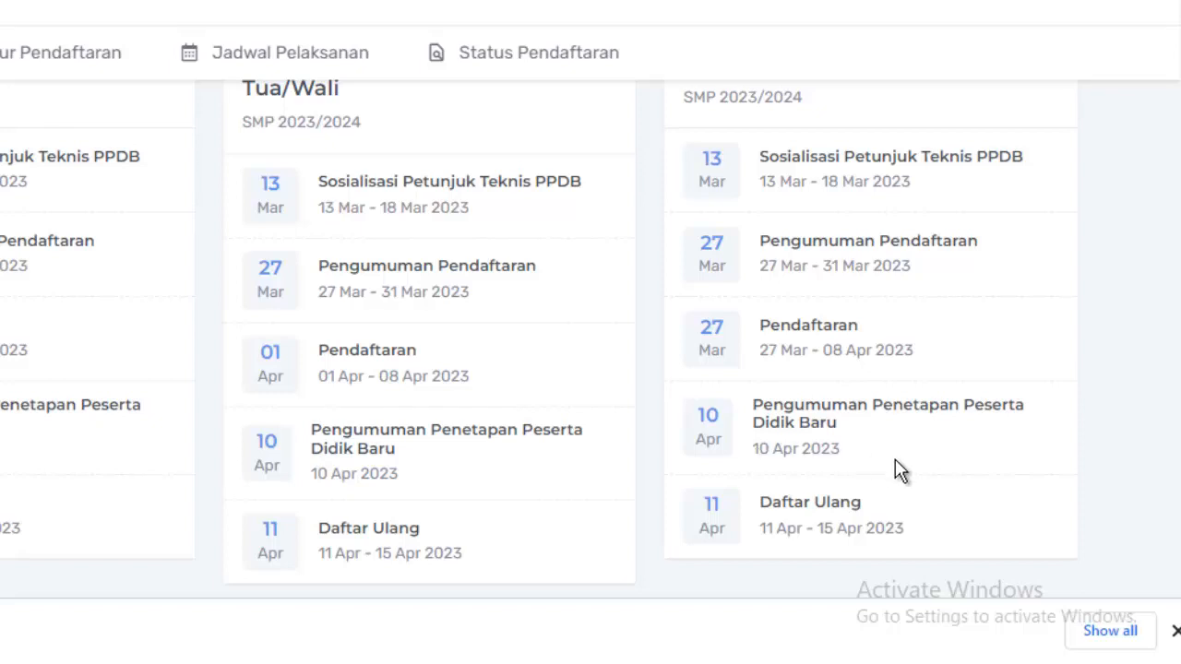
scroll(816, 493, down, 1)
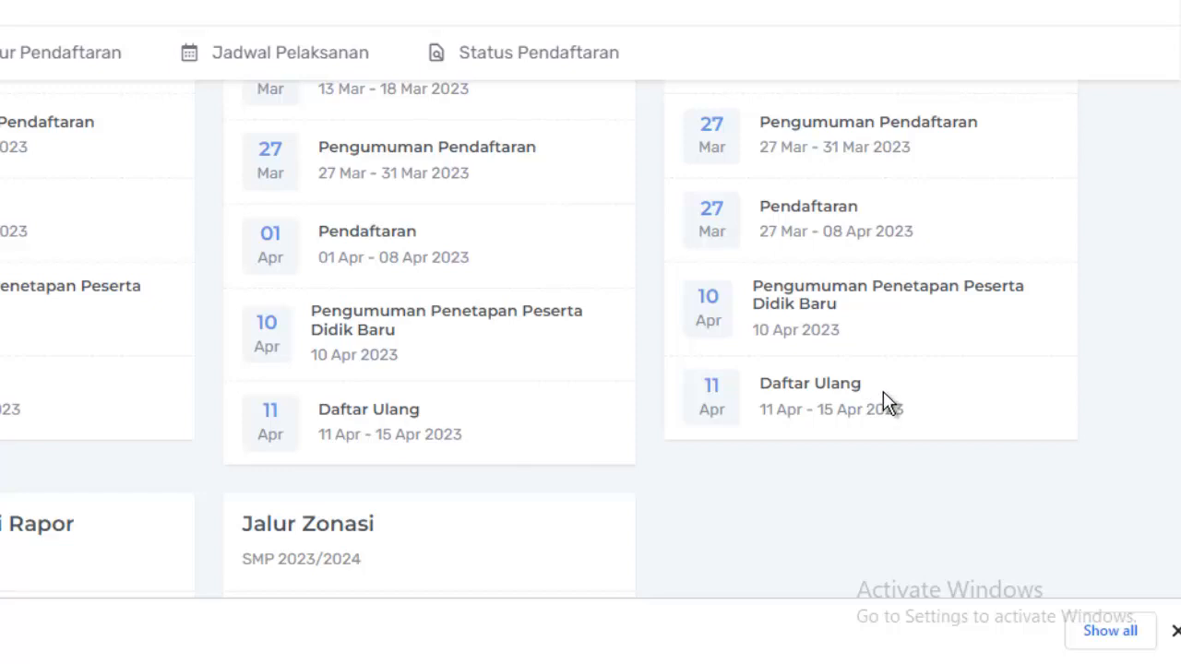
scroll(883, 391, up, 3)
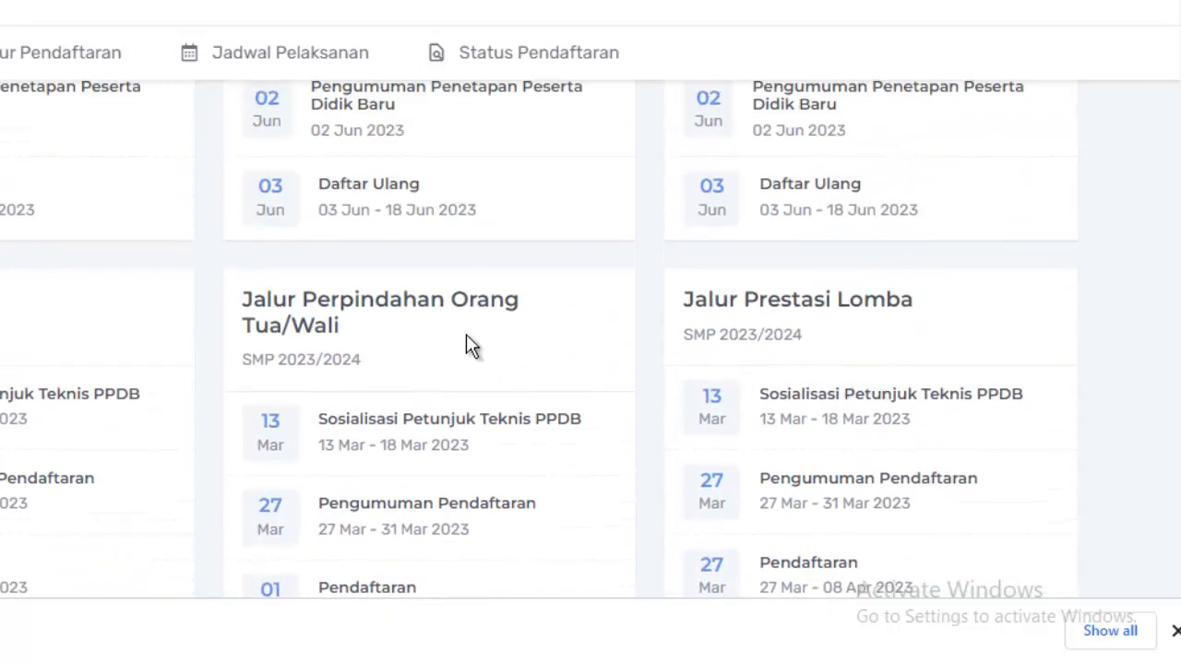
scroll(453, 324, up, 3)
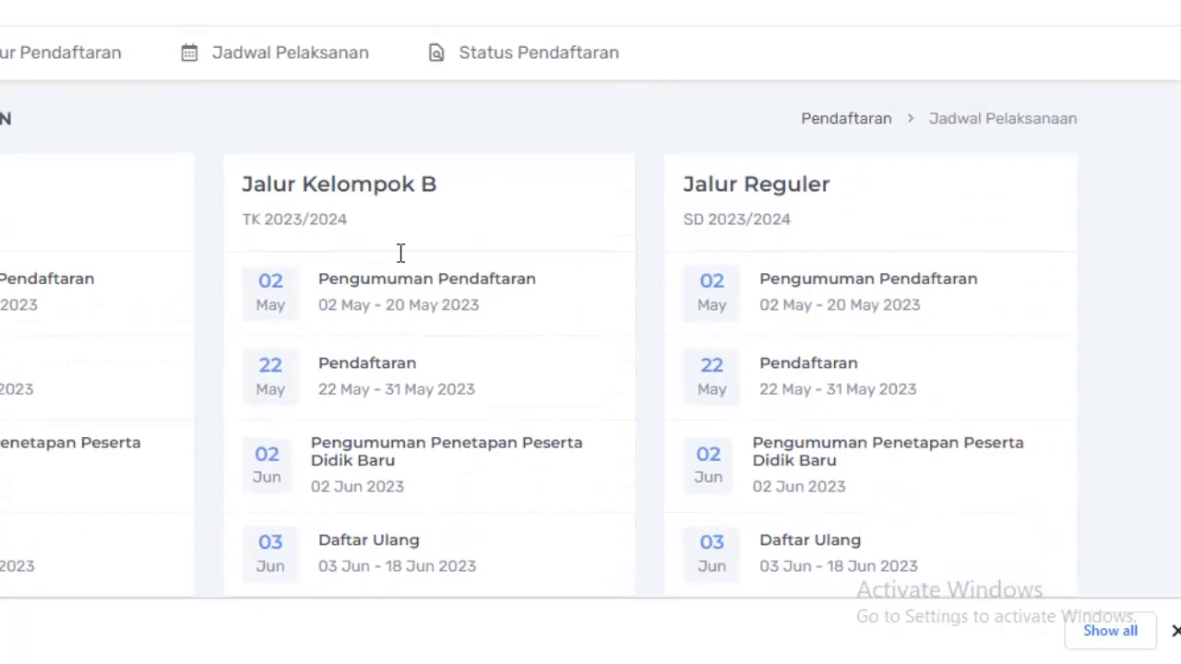
Choose Daftar on the SMP Prestasi Lomba path and submit the student's pasted NISN.
click(34, 64)
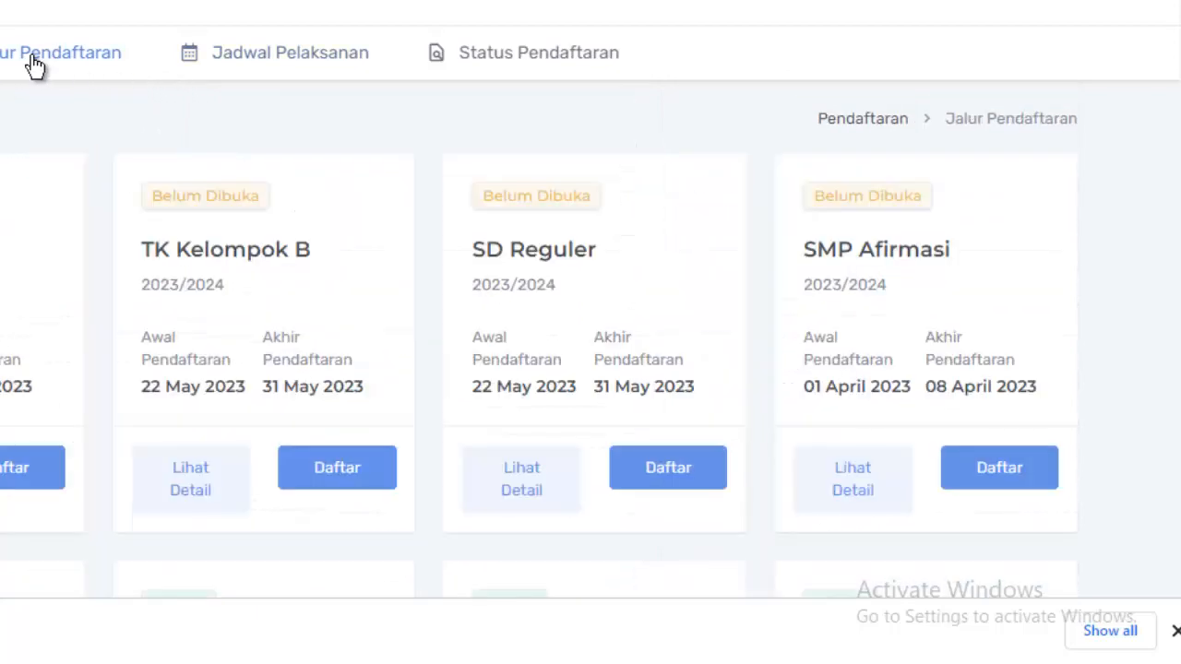
scroll(364, 238, down, 3)
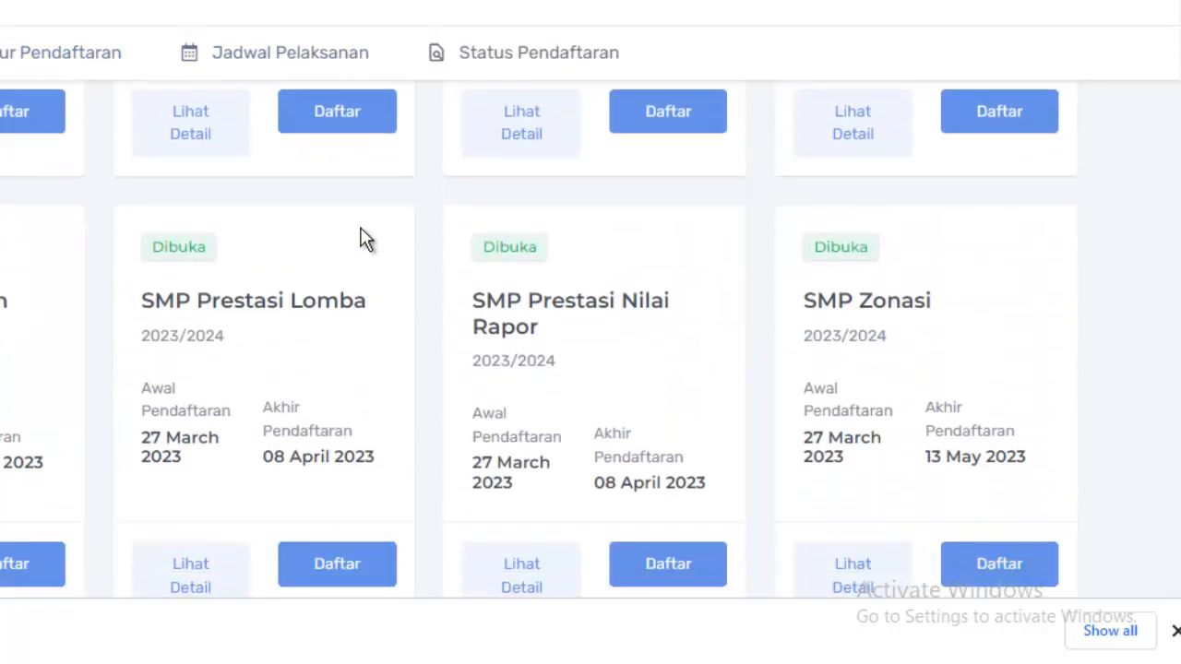
scroll(358, 232, down, 1)
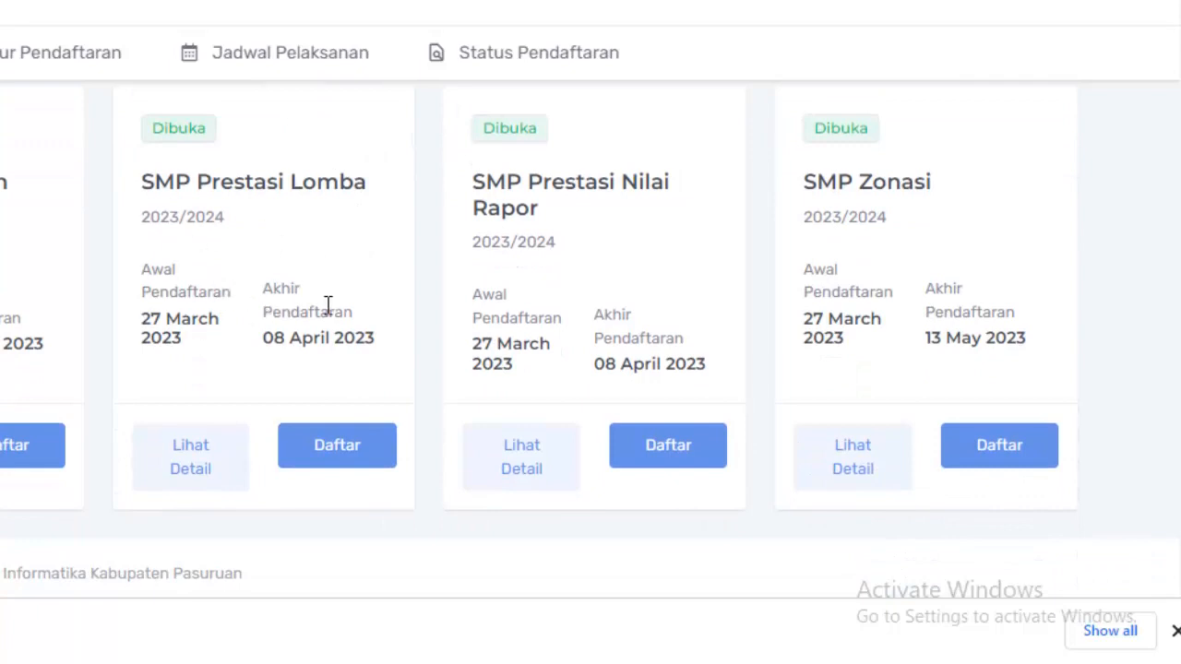
click(354, 464)
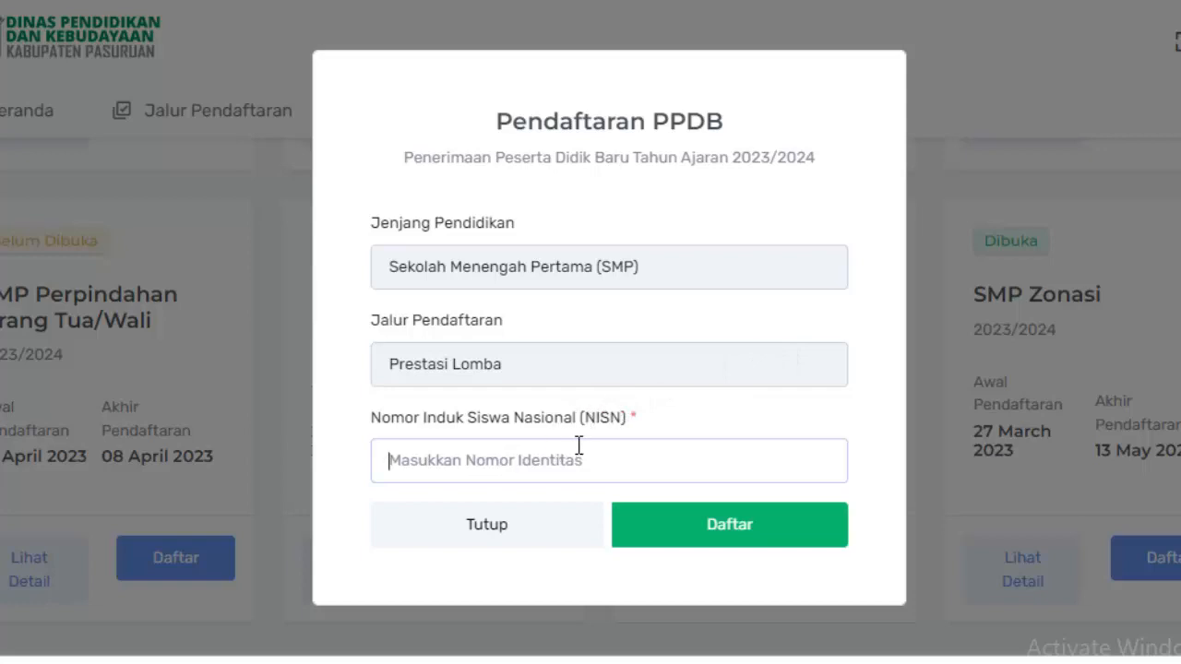
key(ctrl+v)
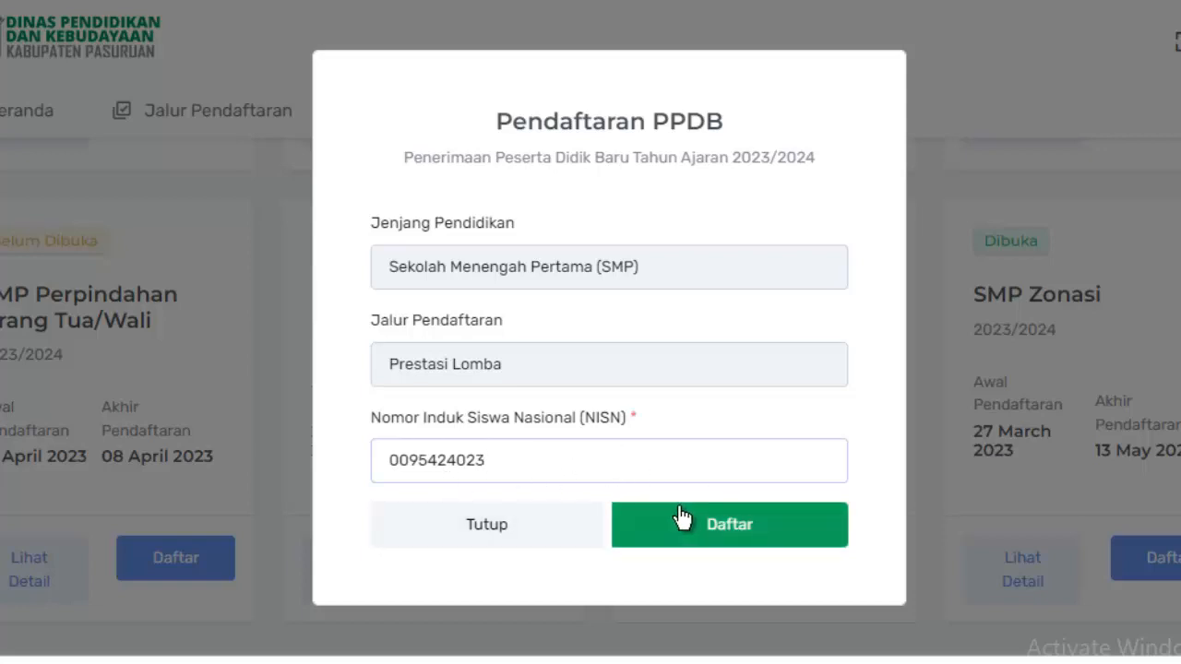
click(722, 527)
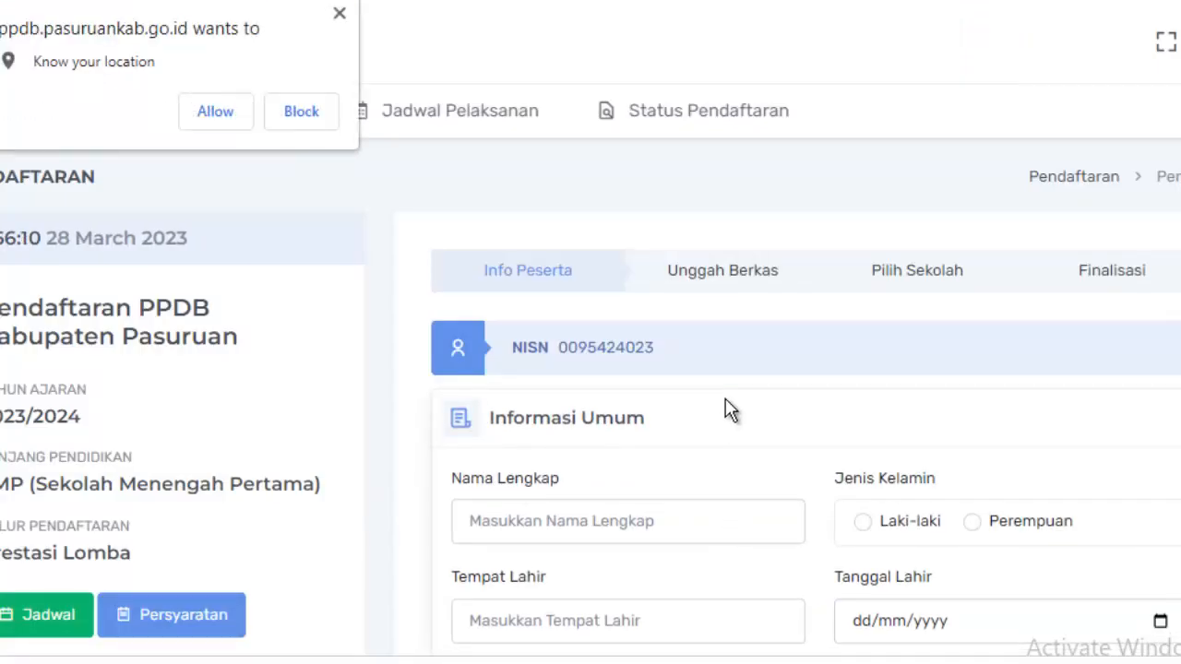
Refuse the site's location access request and dismiss the geolocation warning.
scroll(729, 407, down, 2)
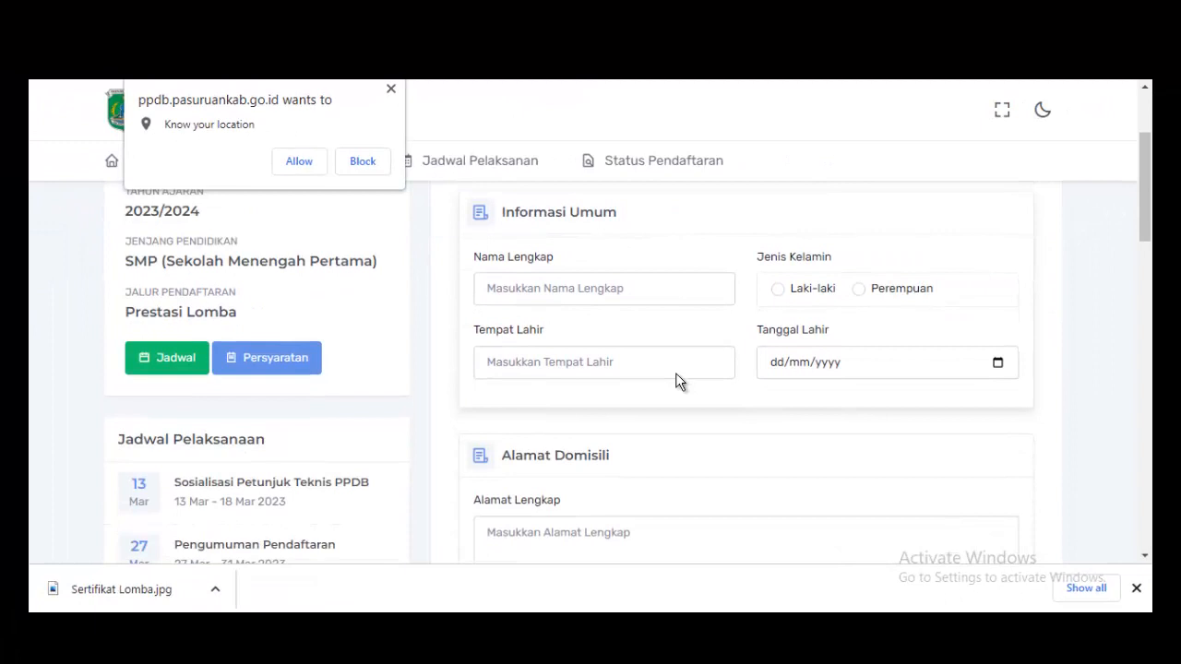
scroll(675, 378, up, 1)
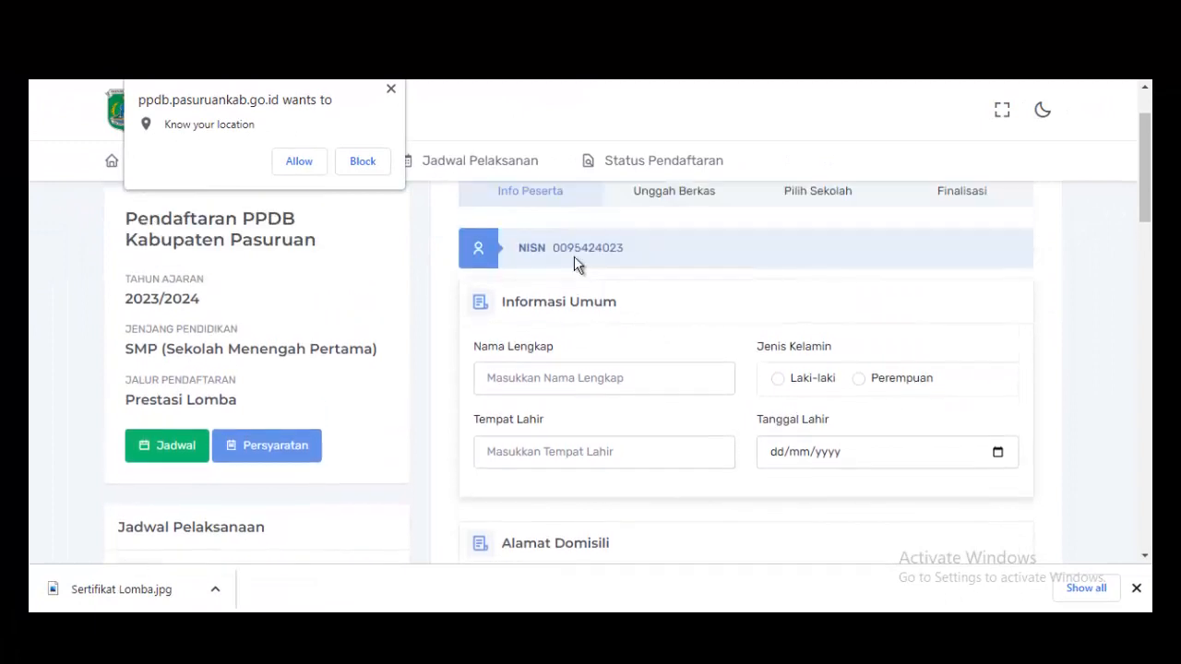
click(358, 161)
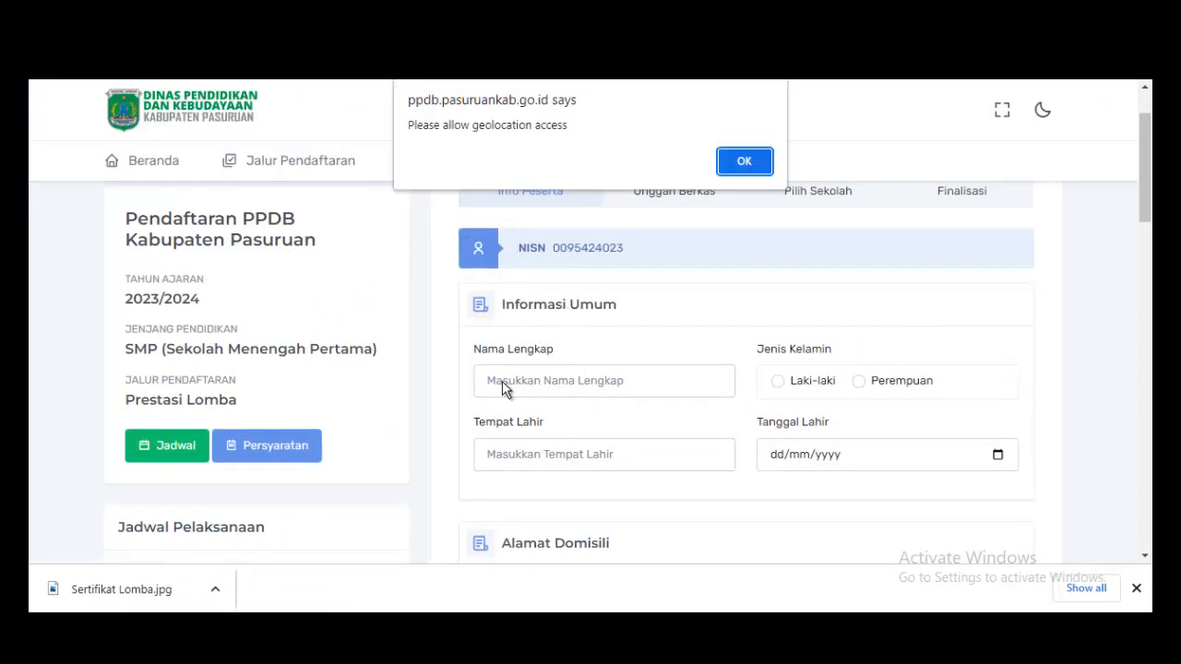
click(721, 164)
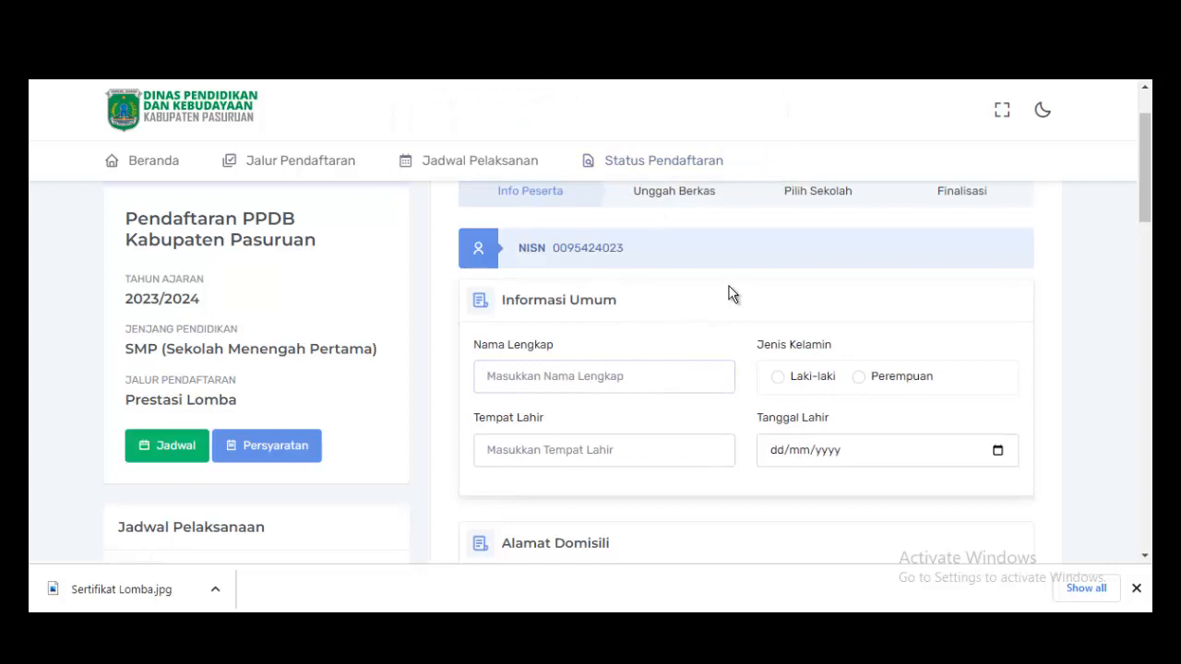
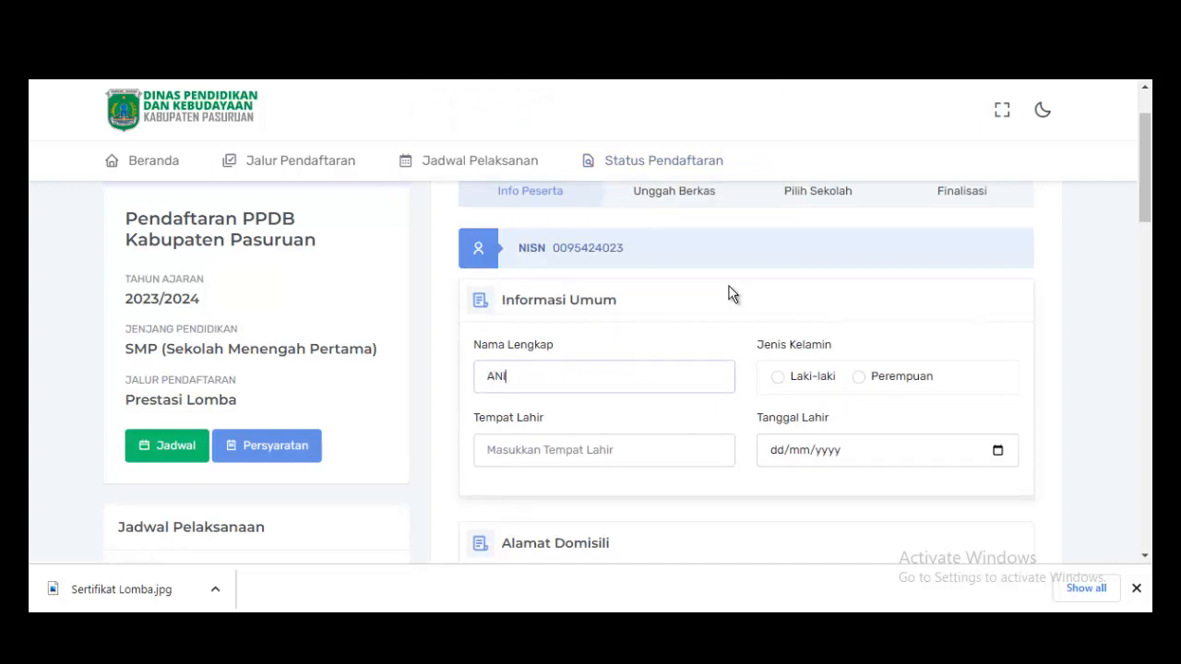
Enter the student's full name, birthplace PASURUAN and gender Perempuan.
click(625, 452)
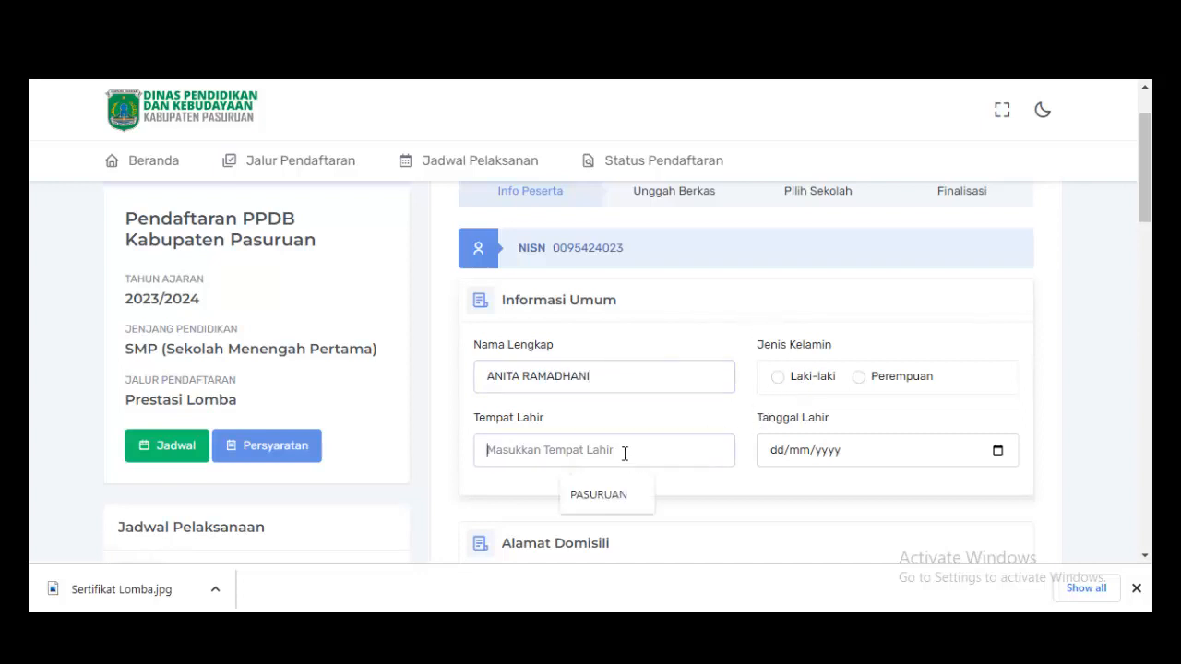
click(604, 493)
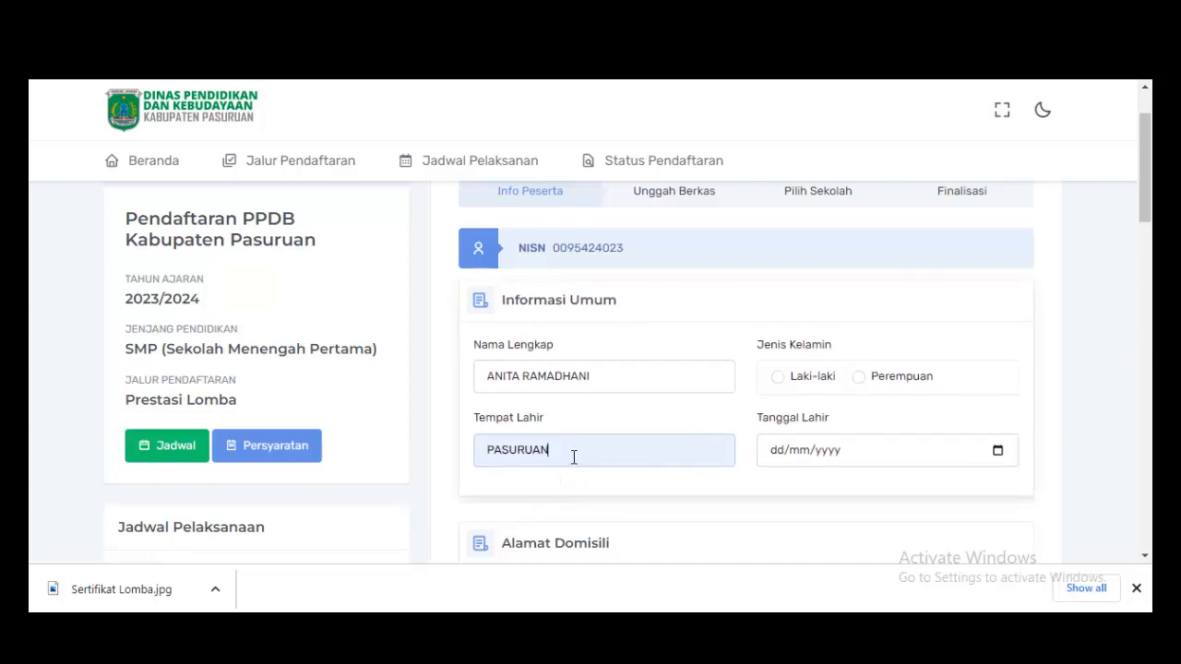
click(861, 380)
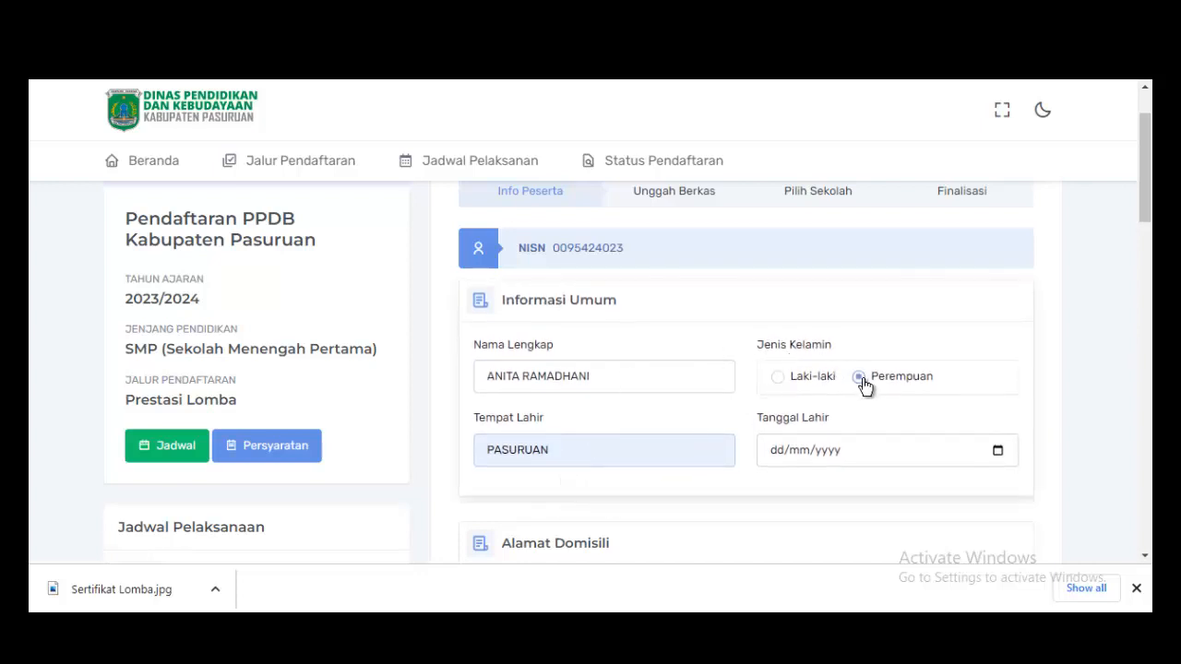
click(774, 452)
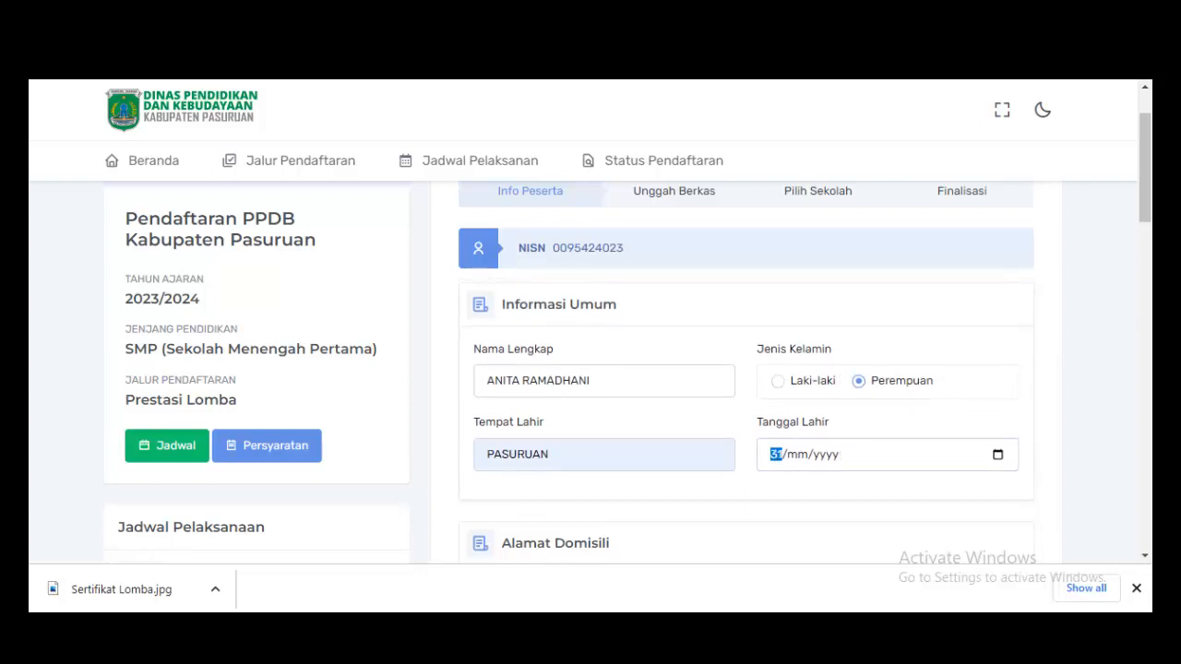
scroll(745, 369, down, 5)
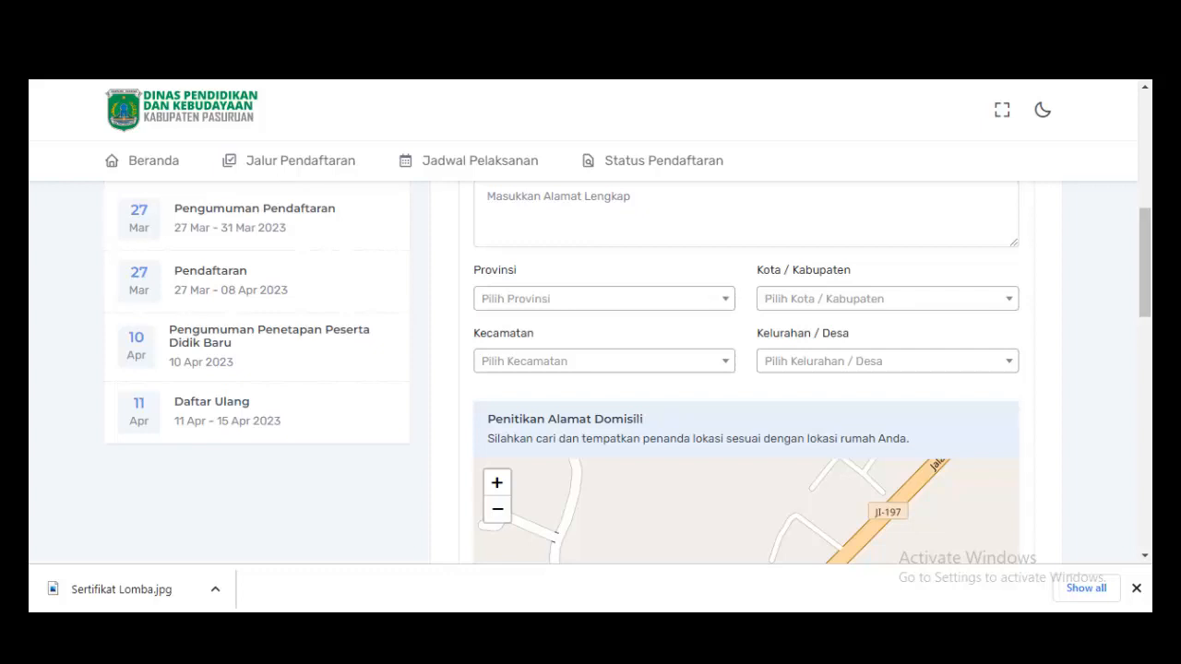
key(Down)
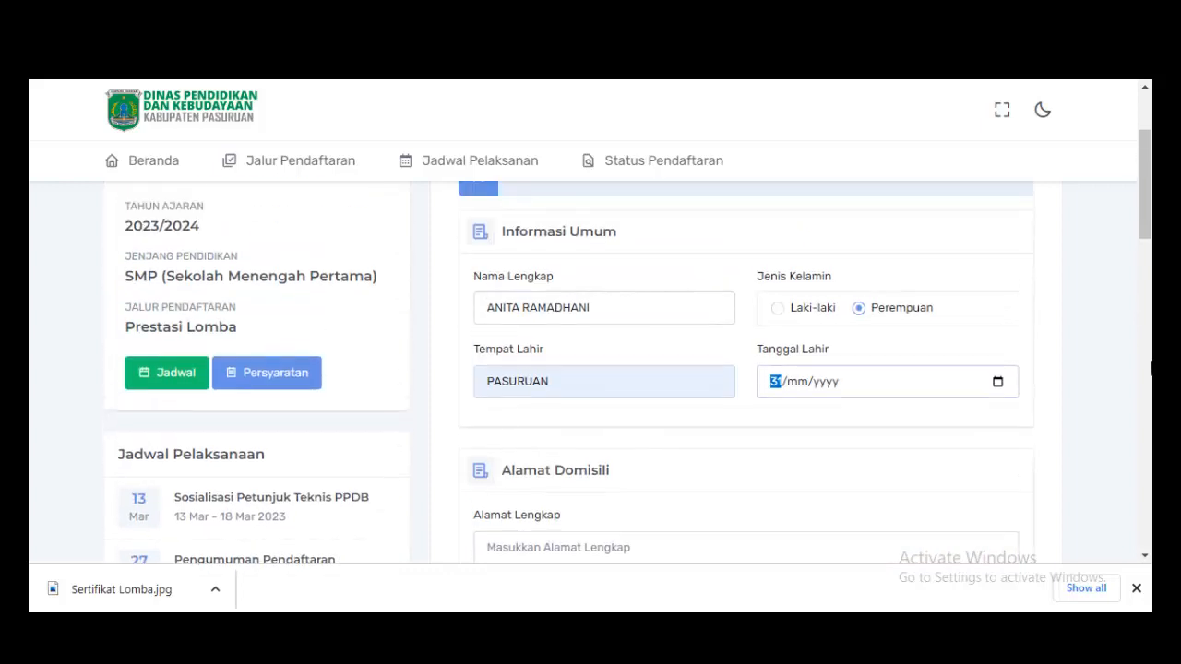
text(23/)
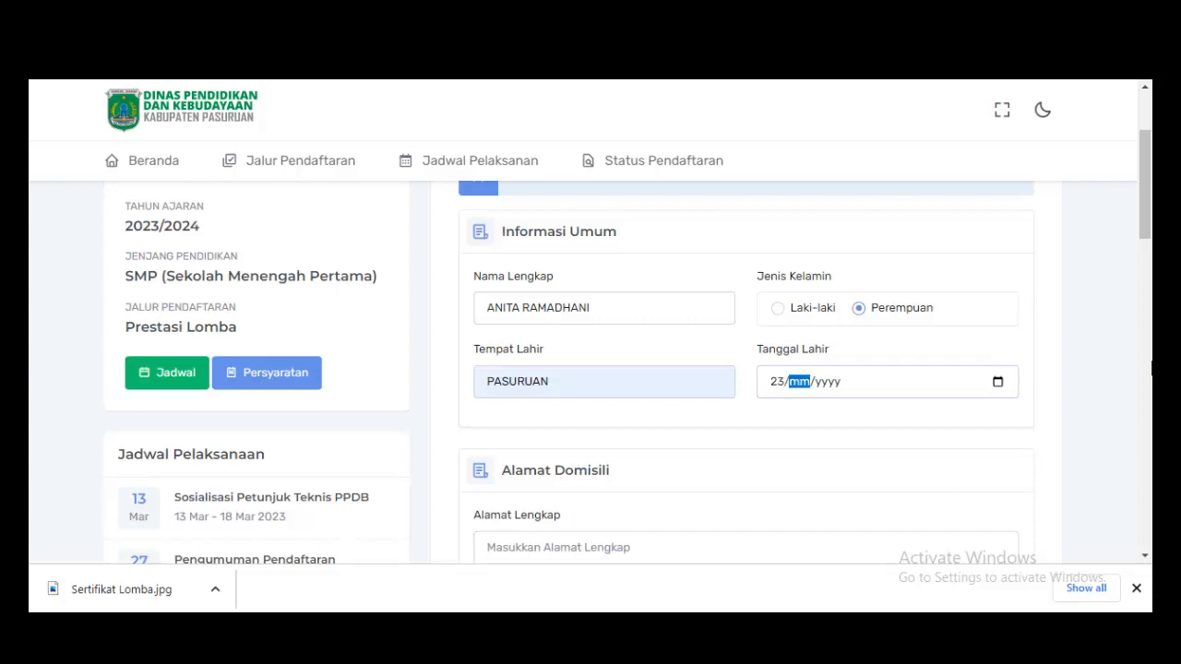
text(05/2011)
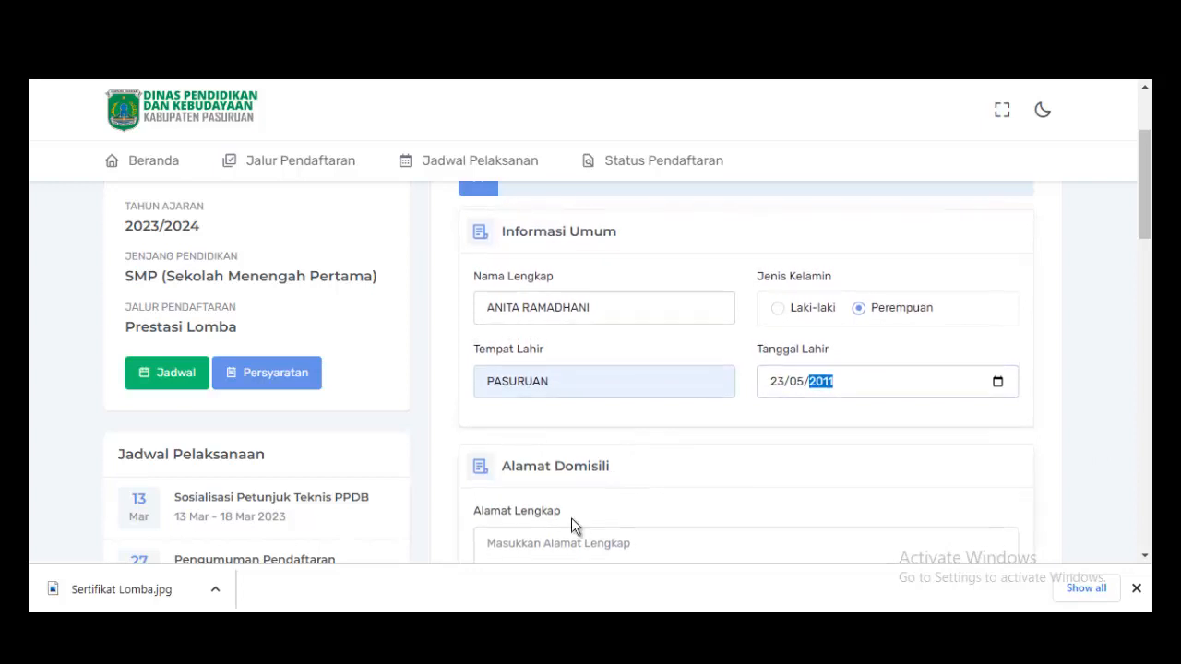
click(557, 542)
Type the student's street, house number, block and RT/RW into Alamat Lengkap.
scroll(624, 465, down, 2)
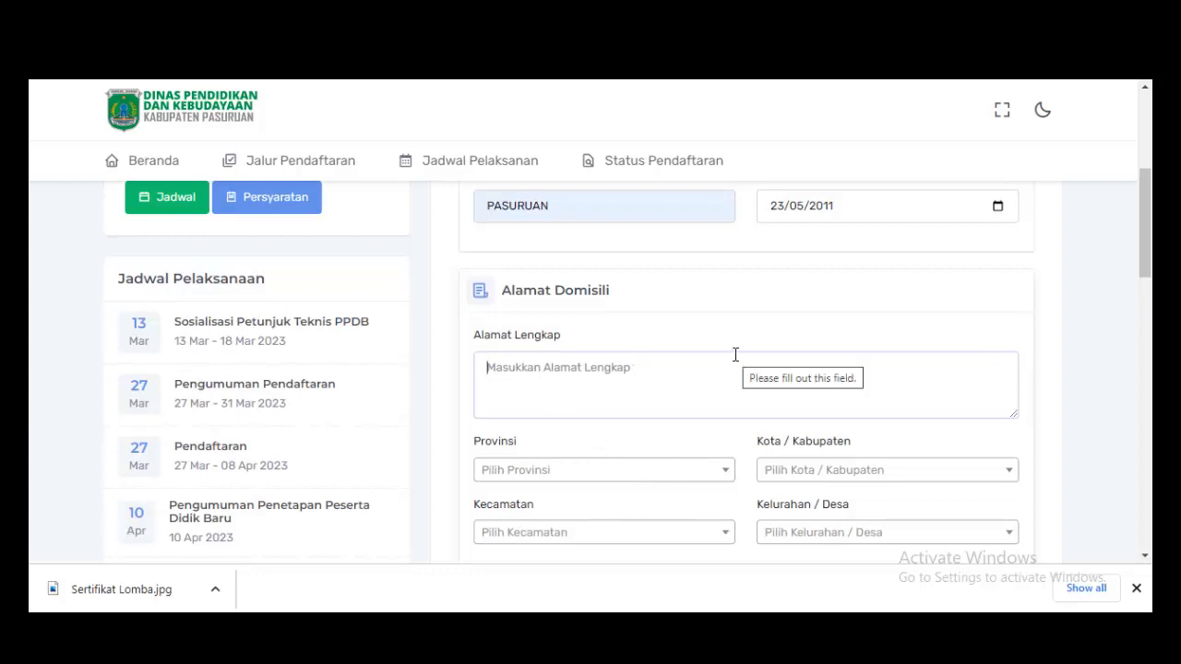
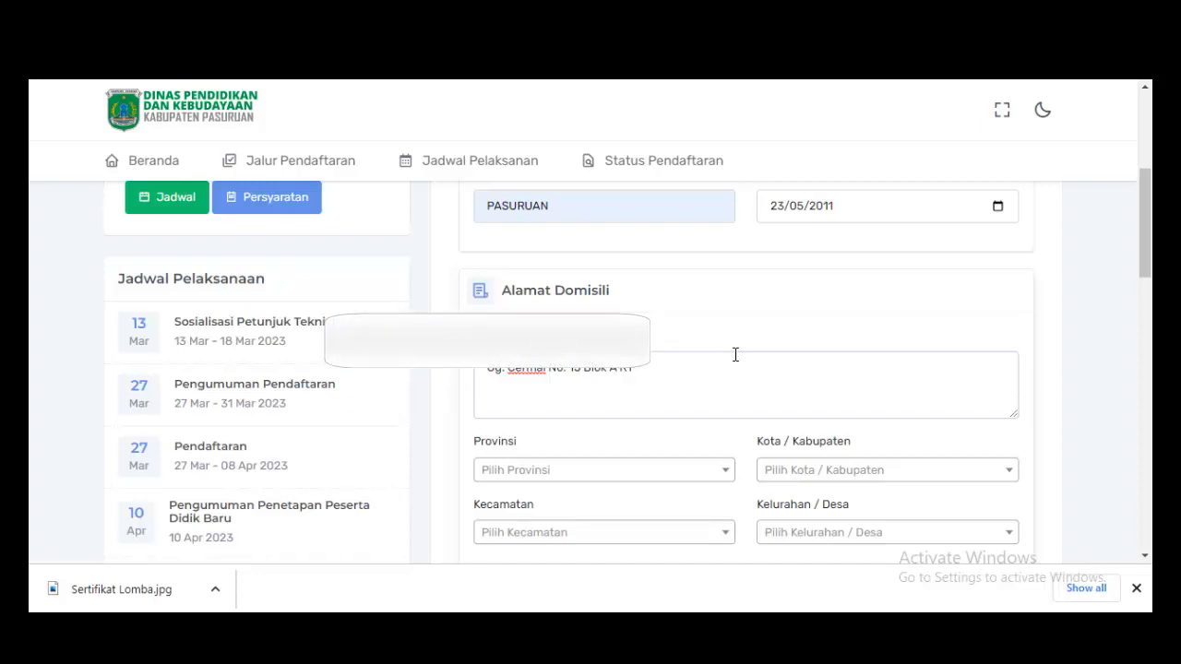
Set Provinsi JAWA TIMUR, Kabupaten PASURUAN, Kecamatan PANDAAN and Kelurahan JOGOSARI.
click(644, 472)
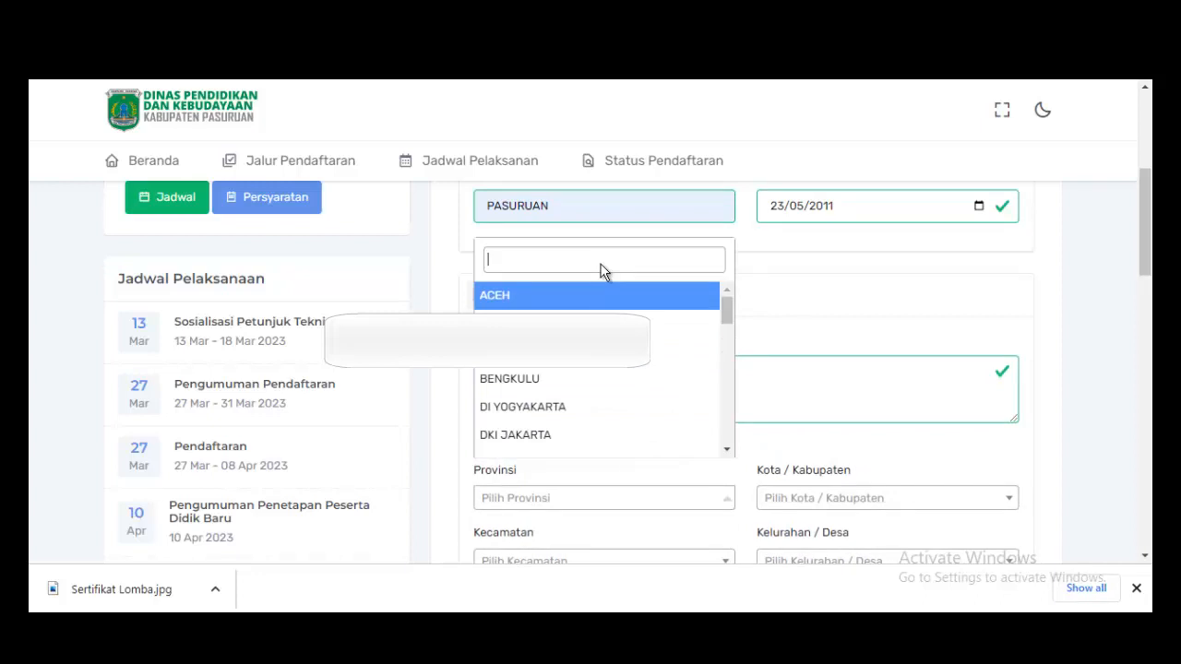
text(jaw)
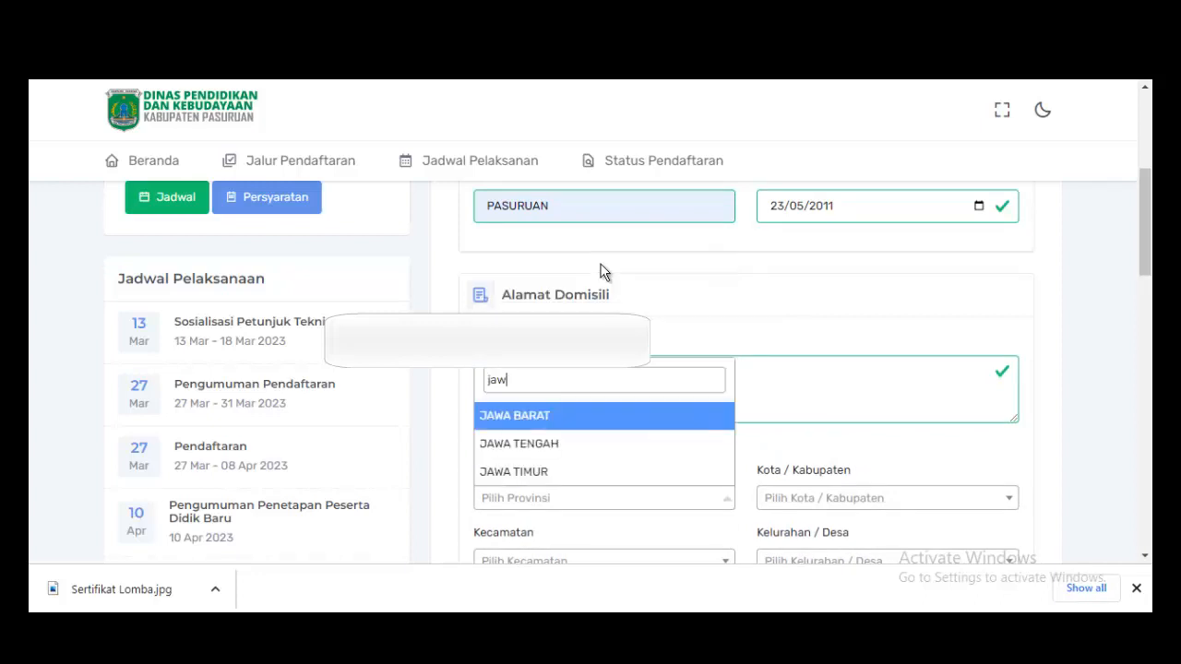
click(548, 475)
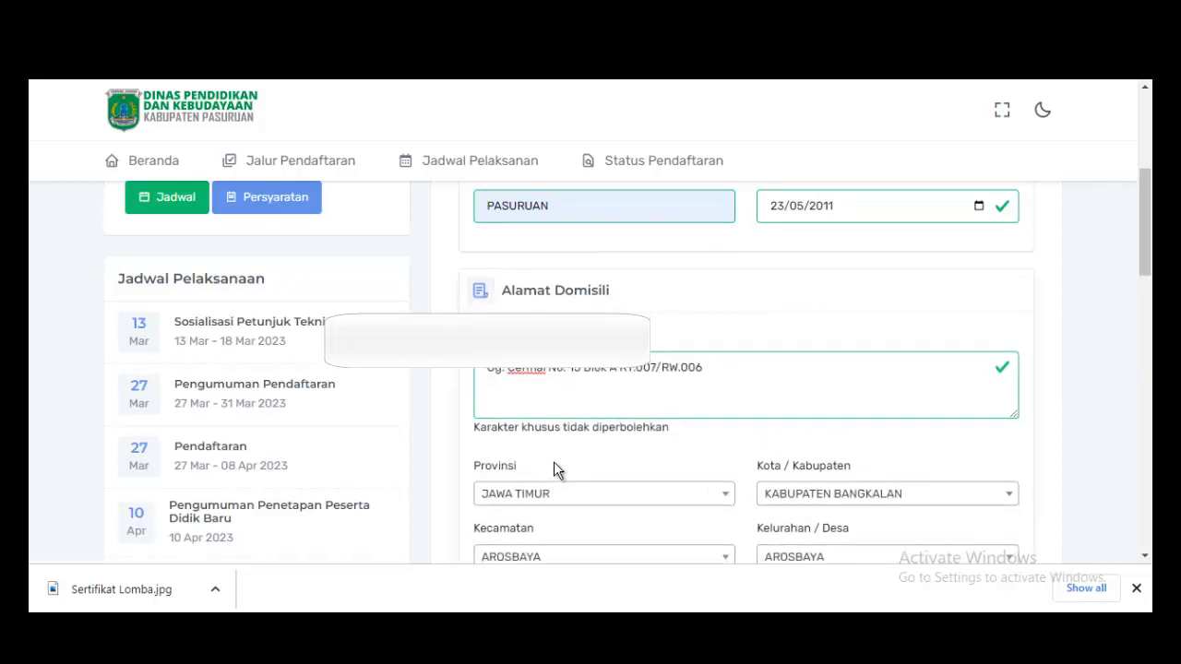
scroll(581, 503, down, 1)
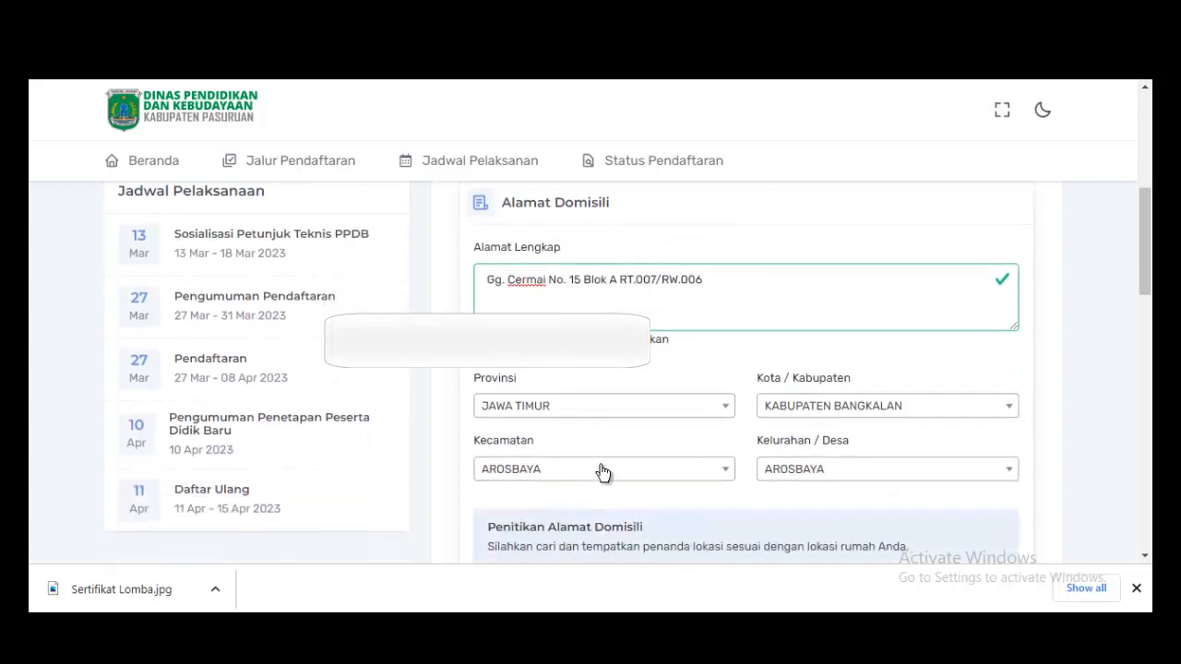
click(864, 411)
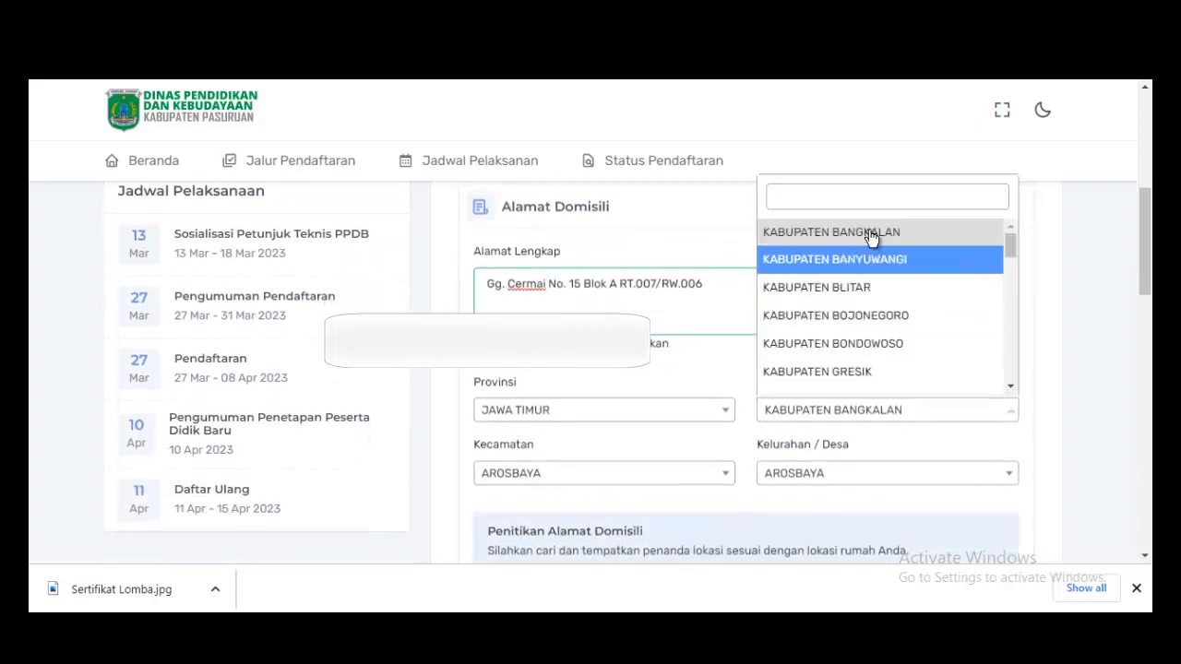
text(pas)
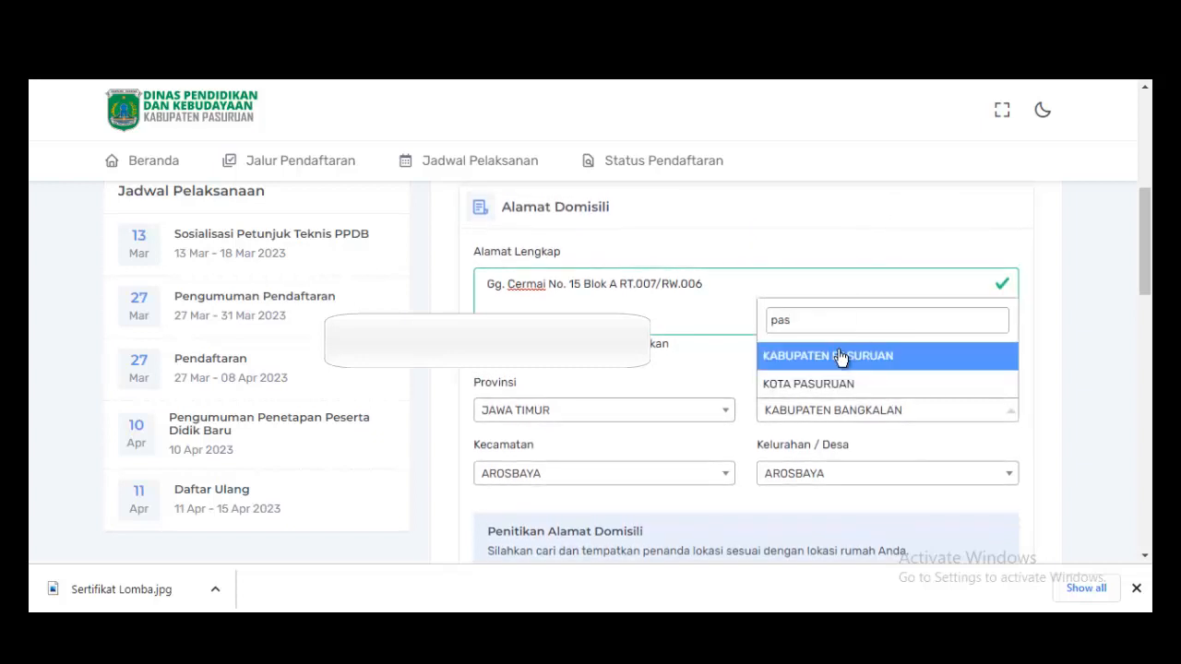
click(838, 356)
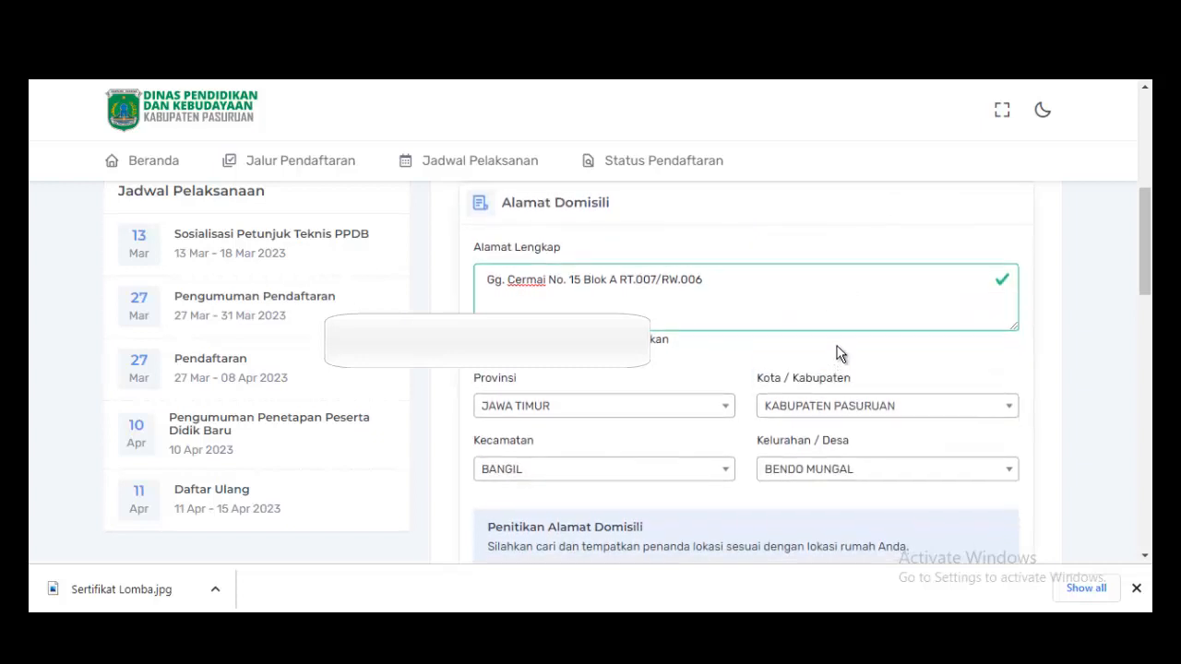
scroll(688, 381, down, 1)
click(692, 389)
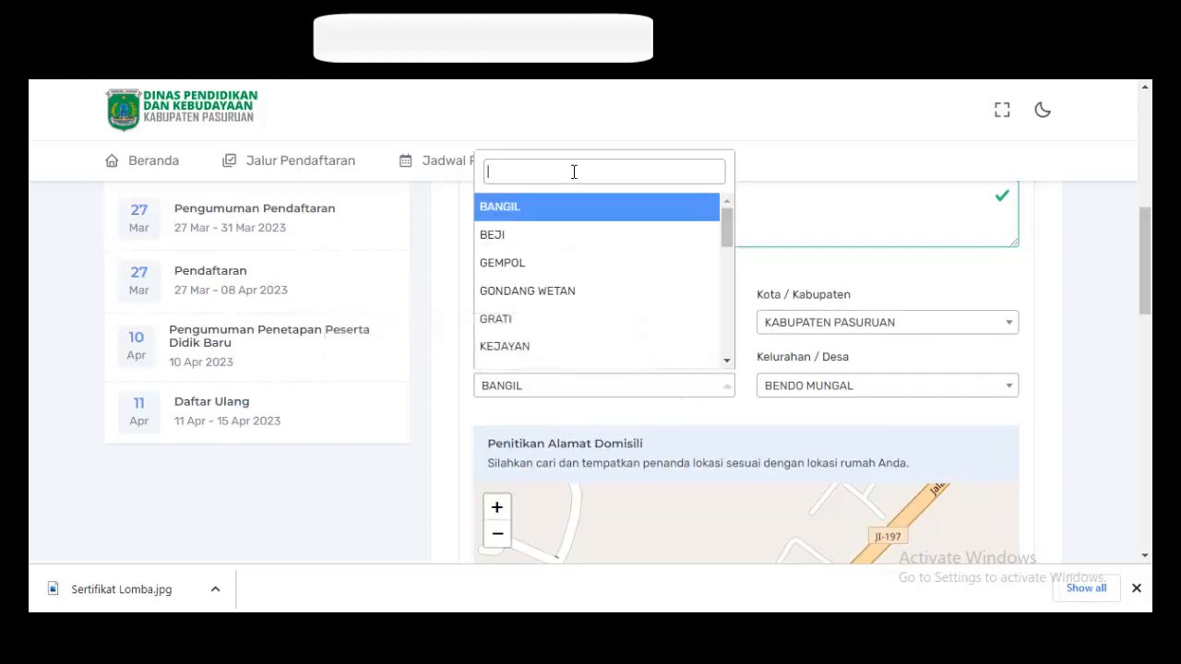
text(pan)
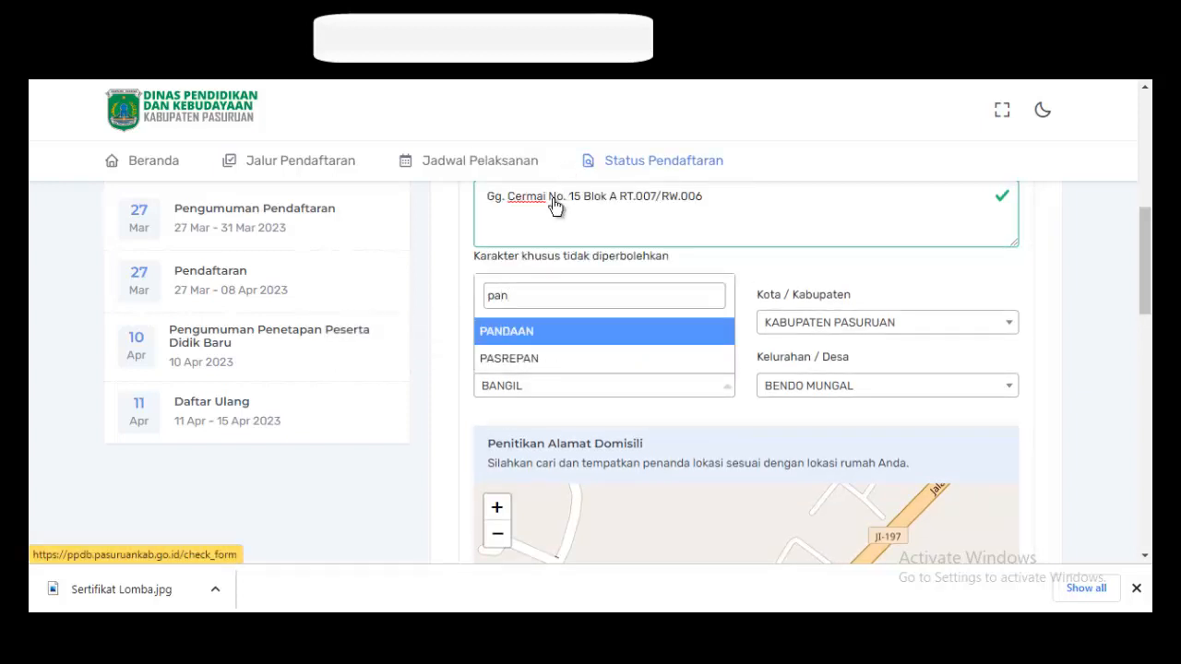
click(509, 337)
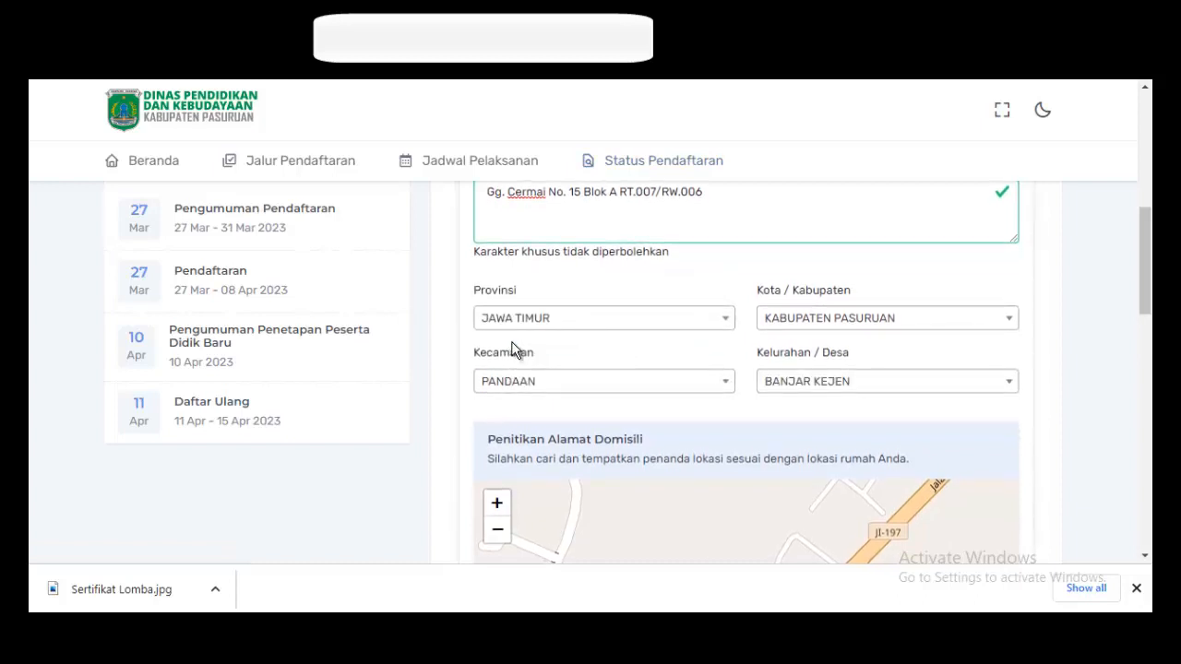
click(906, 393)
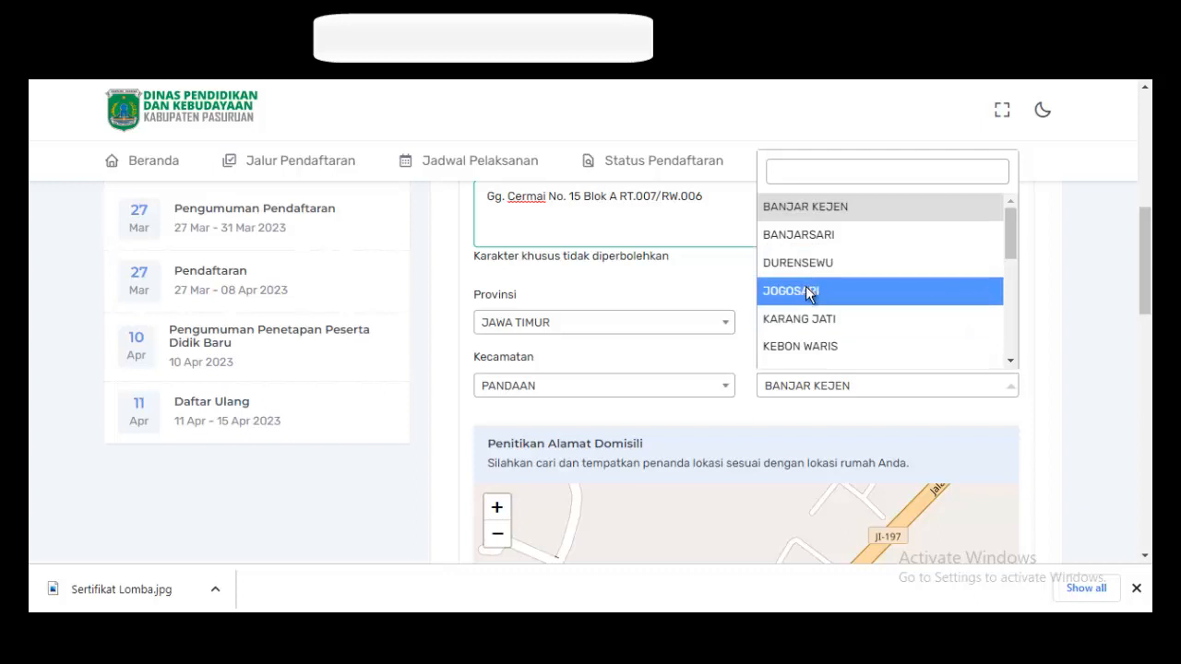
click(810, 291)
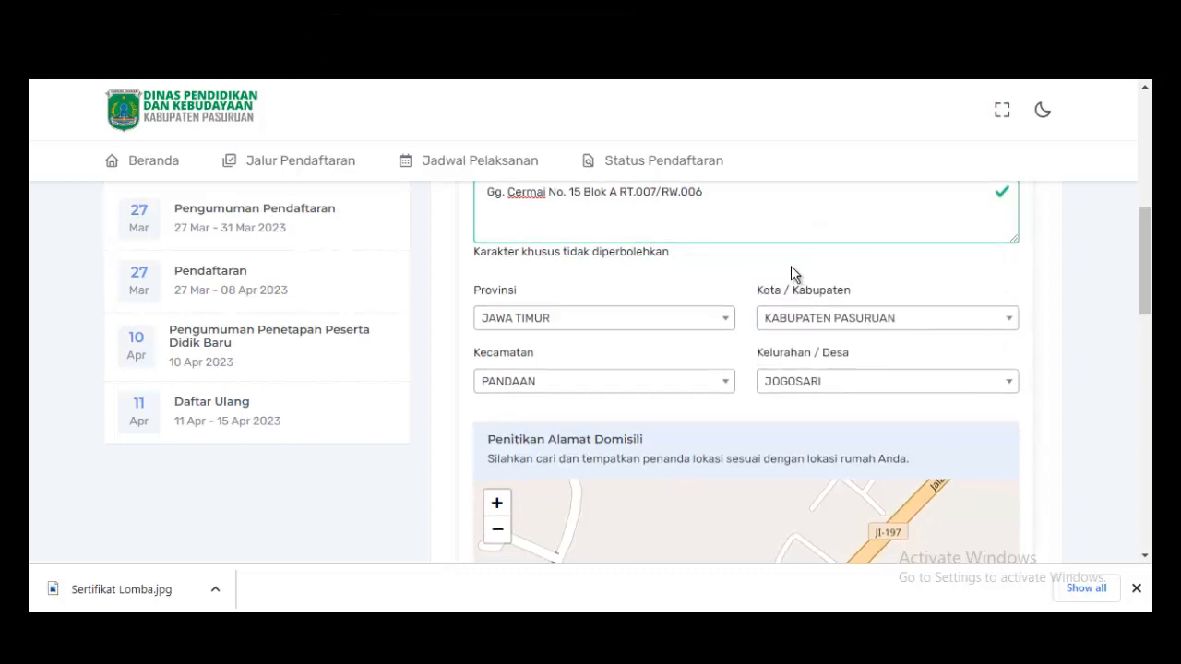
Append the hamlet and housing estate name to the Alamat Lengkap address.
scroll(643, 295, up, 1)
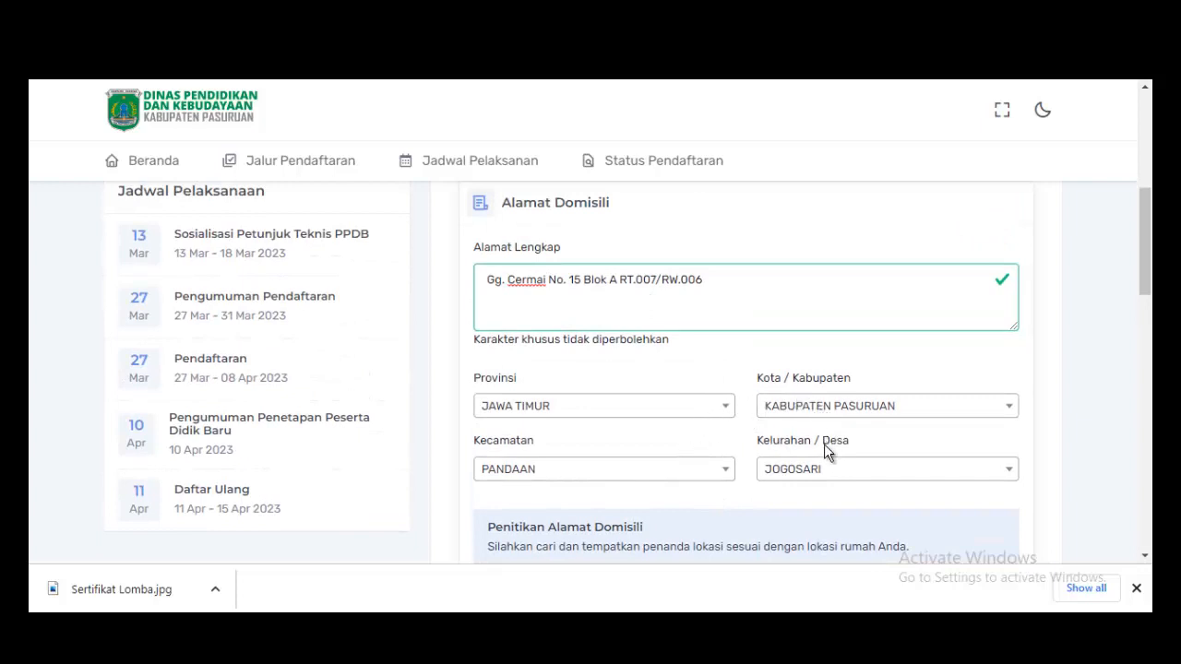
click(713, 278)
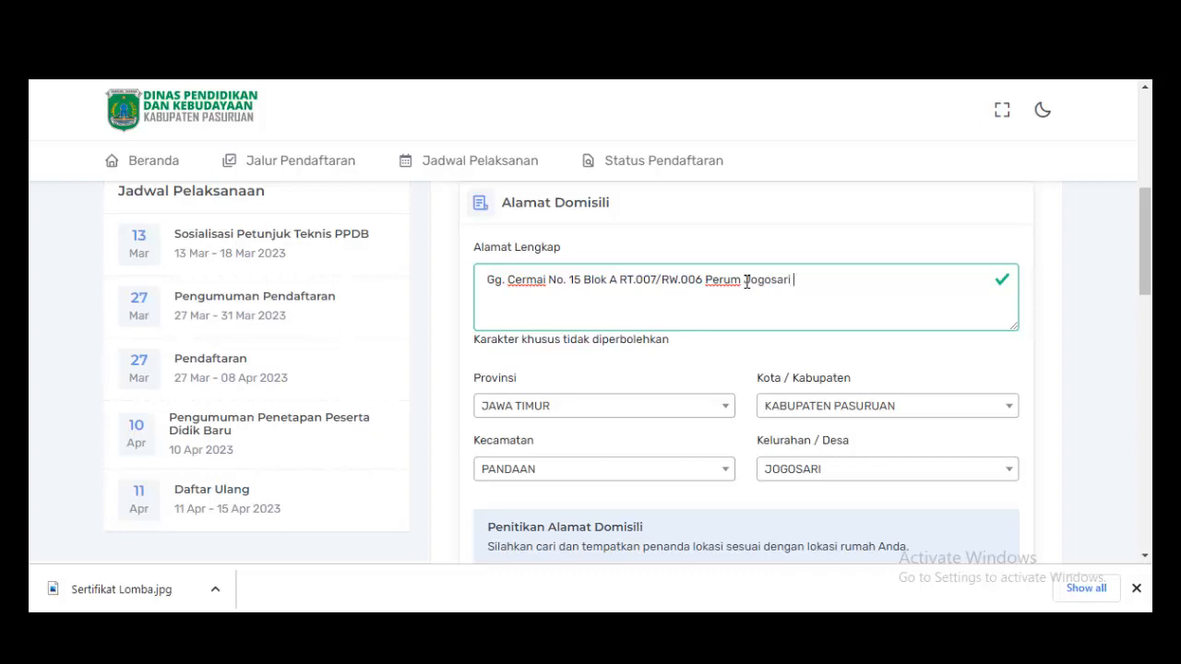
Drop and reposition the home marker on the Penitikan Alamat Domisili map to record its coordinates.
scroll(701, 318, down, 3)
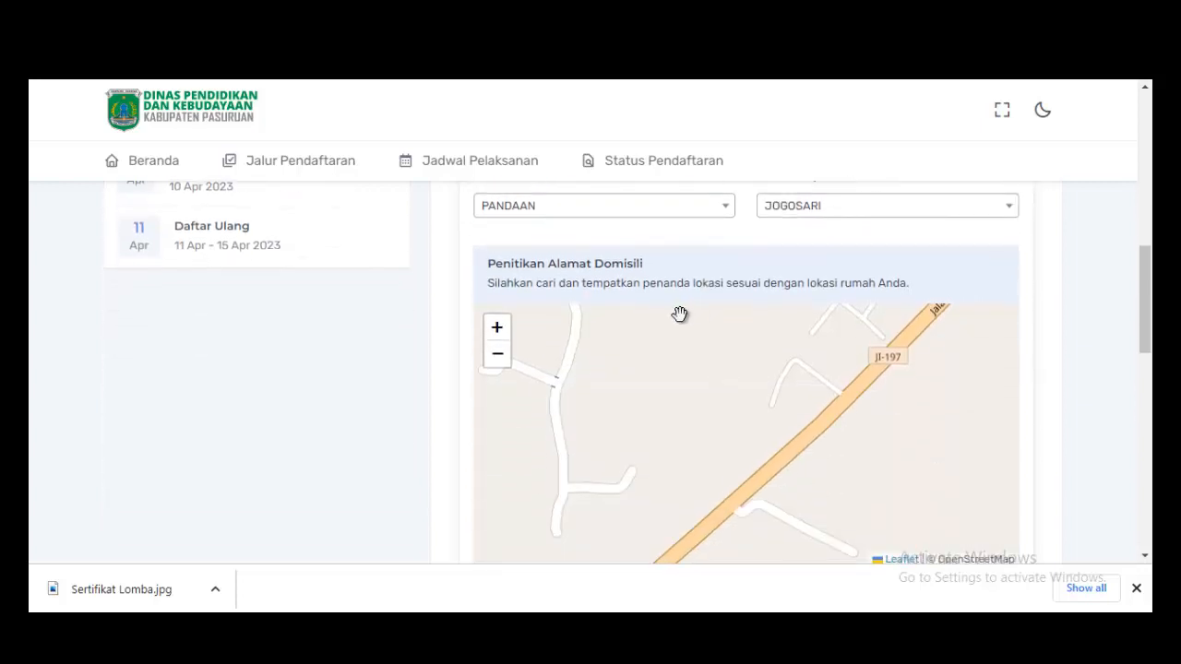
scroll(927, 230, down, 2)
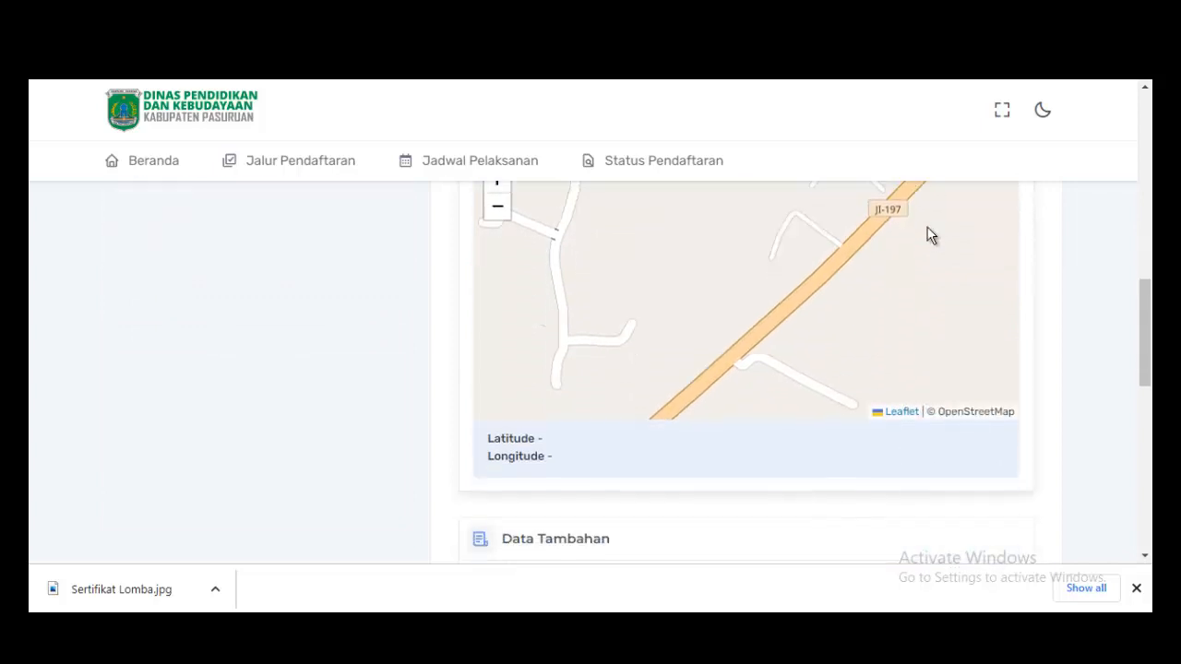
scroll(779, 305, up, 1)
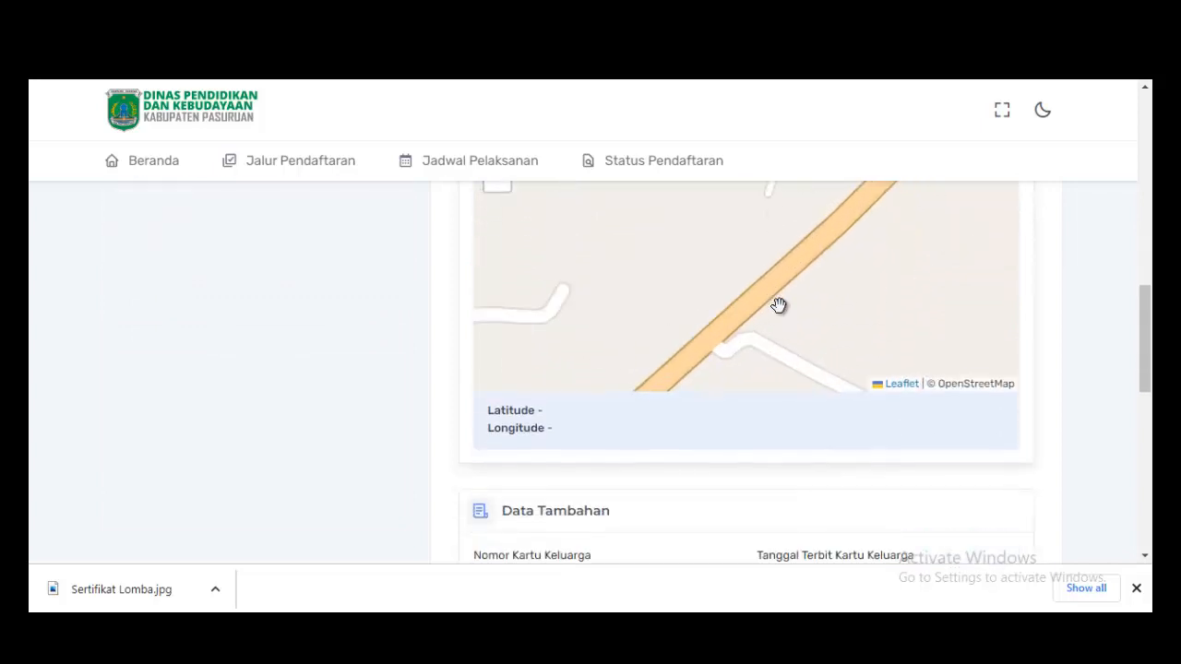
click(781, 313)
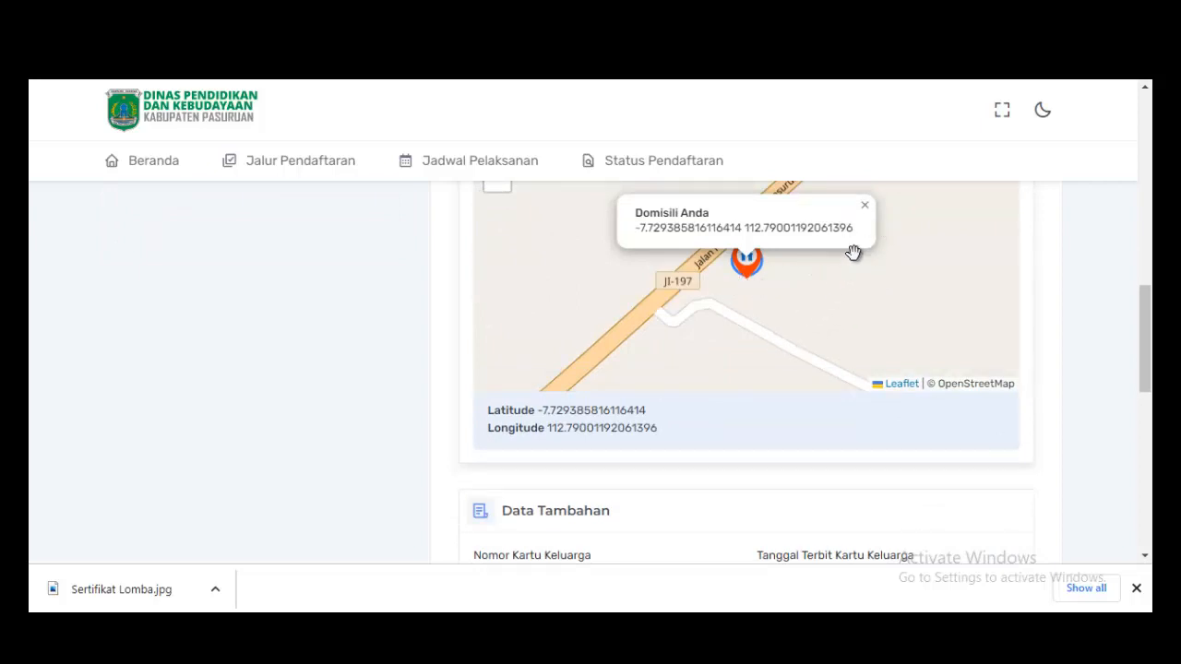
drag(922, 342, 903, 340)
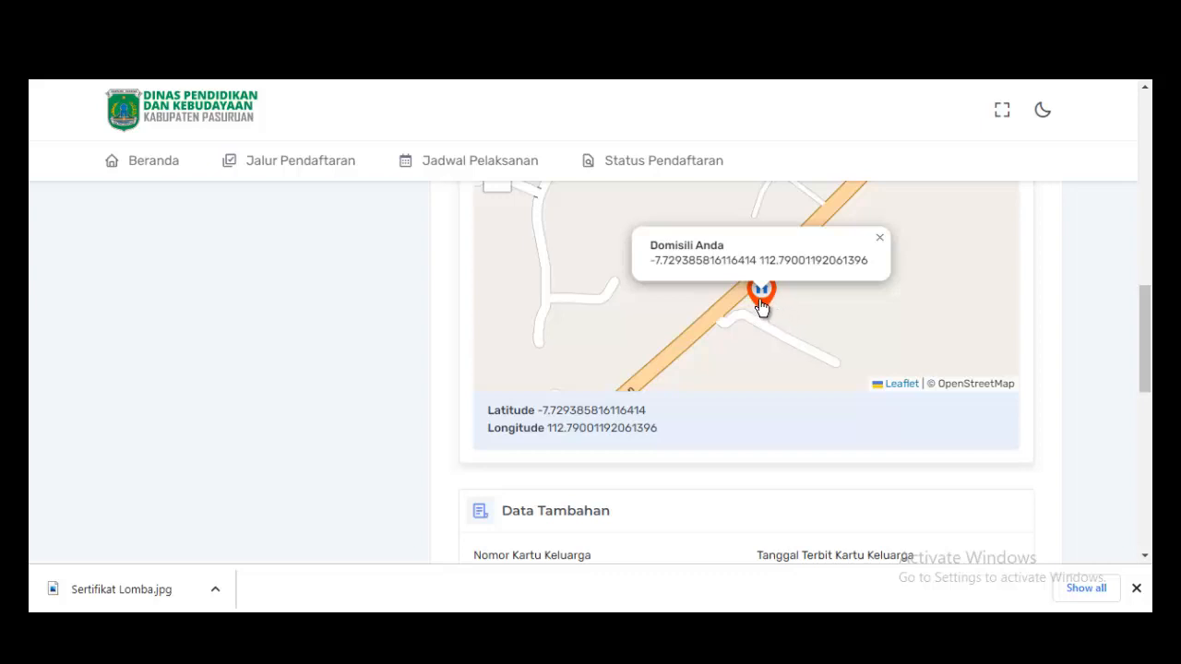
mouse_move(763, 304)
mouse_down()
mouse_move(808, 257)
mouse_move(819, 219)
mouse_move(788, 258)
mouse_move(751, 348)
mouse_up()
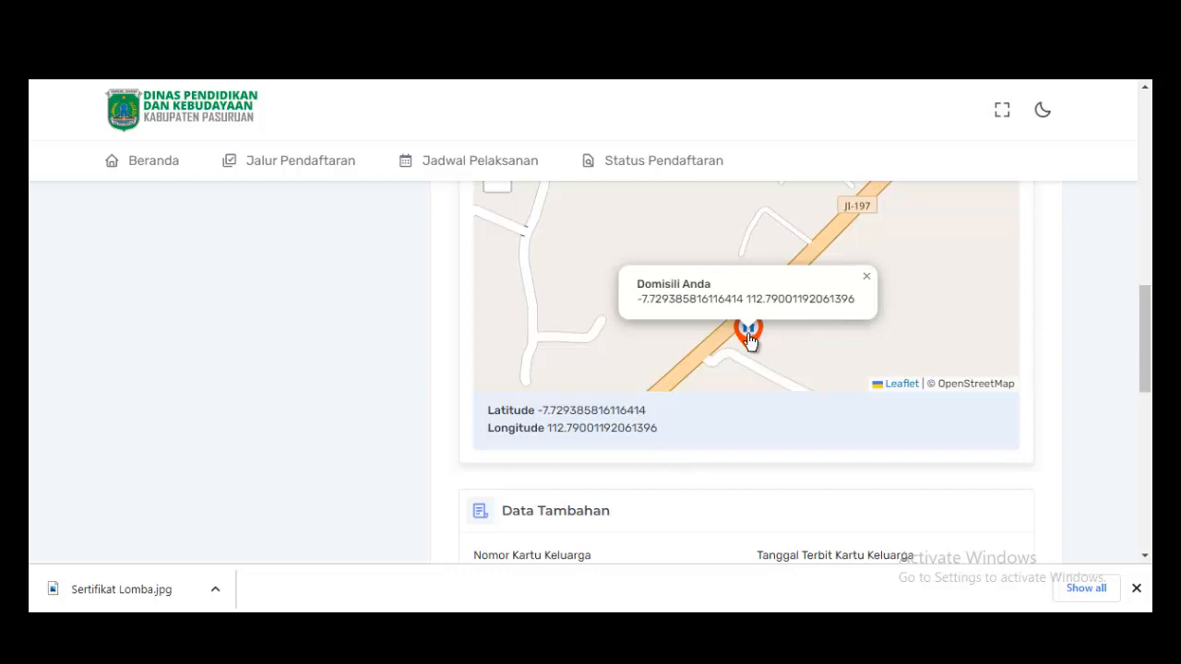
click(866, 279)
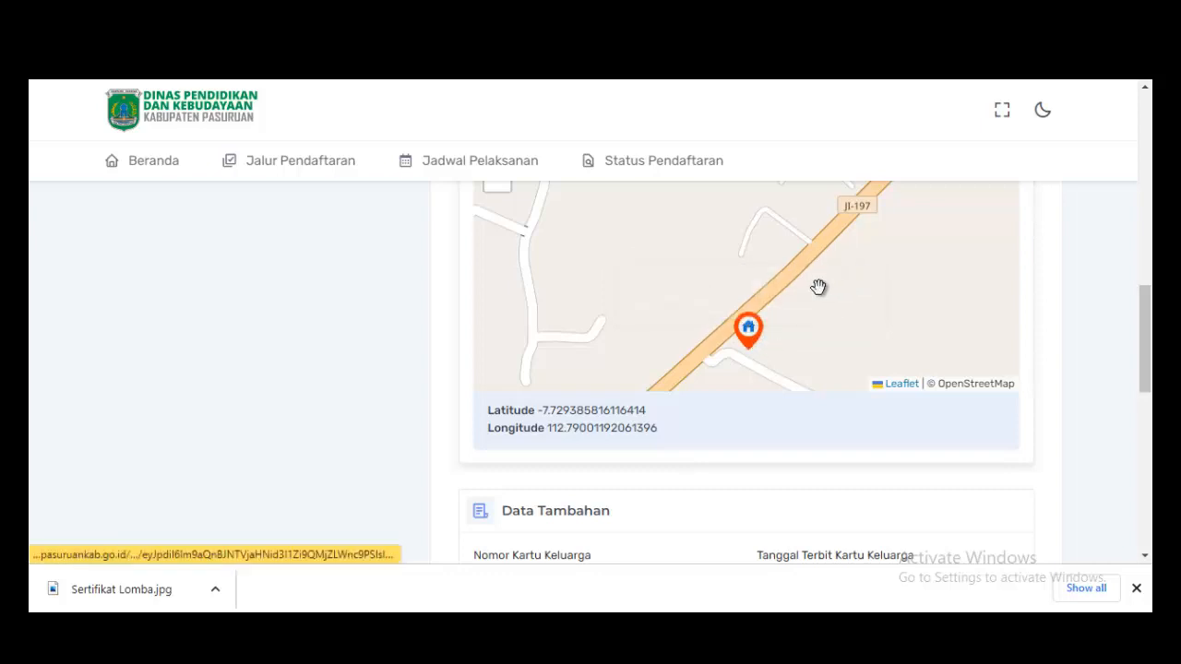
click(767, 228)
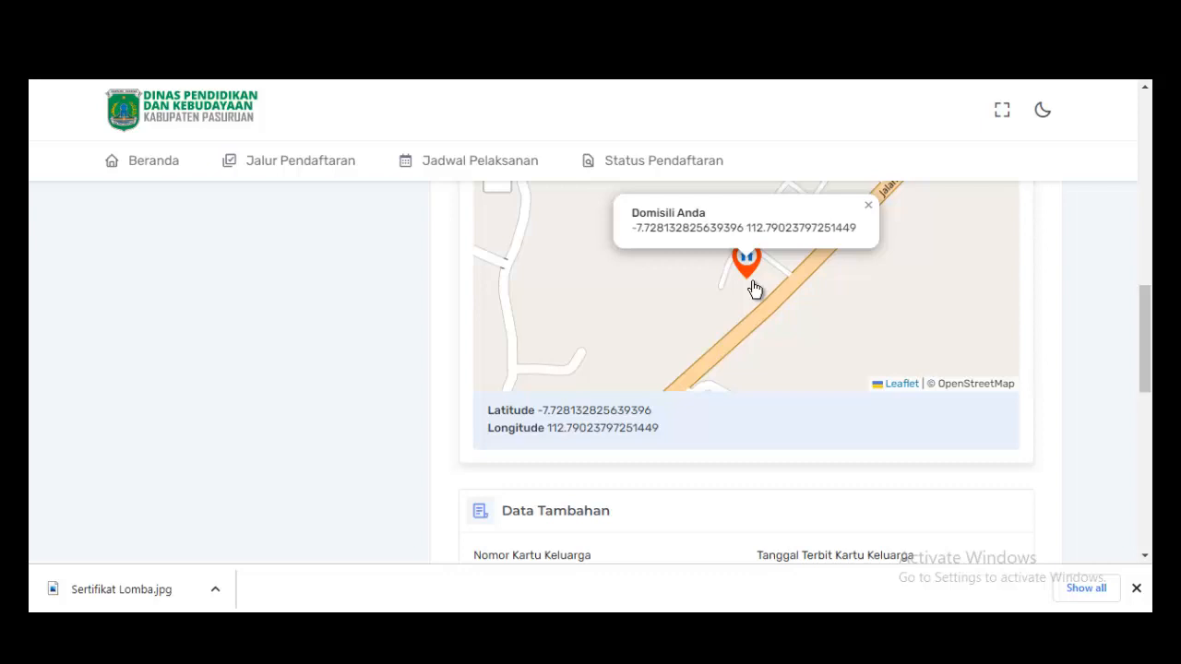
click(865, 206)
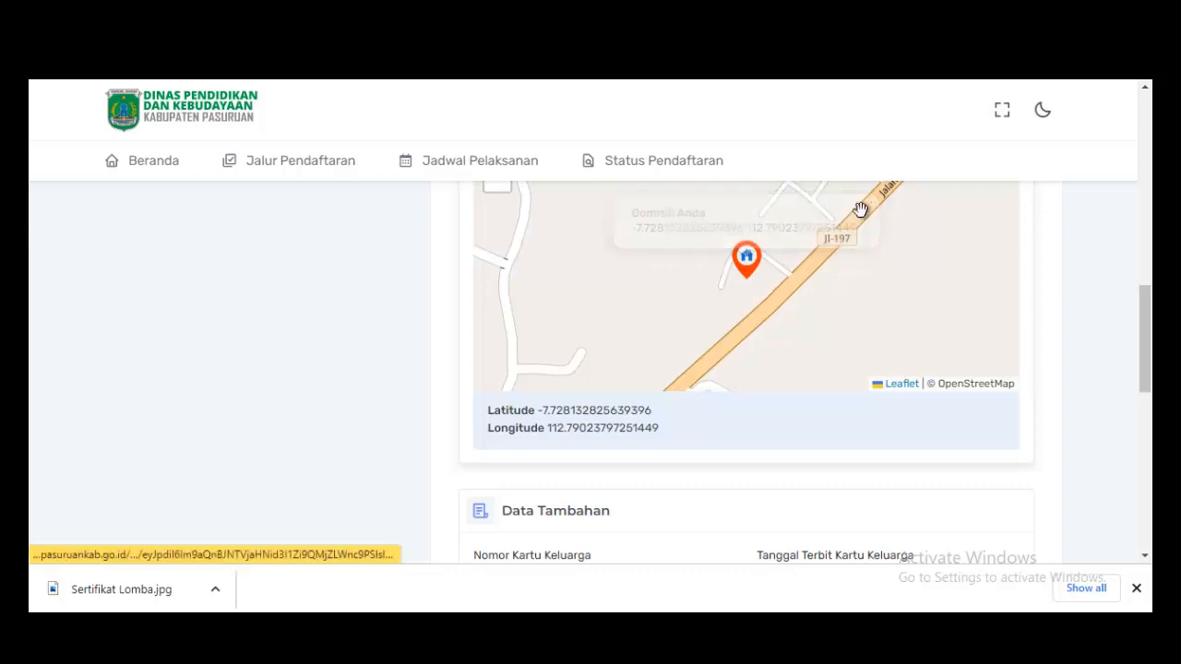
click(882, 308)
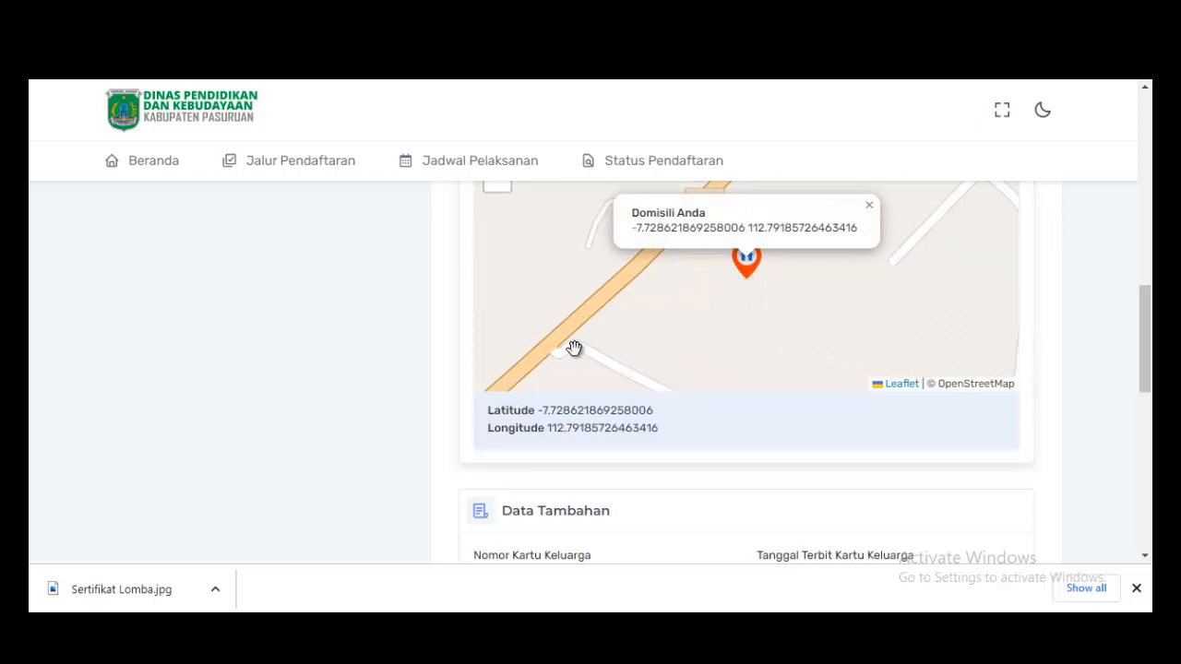
scroll(604, 332, down, 1)
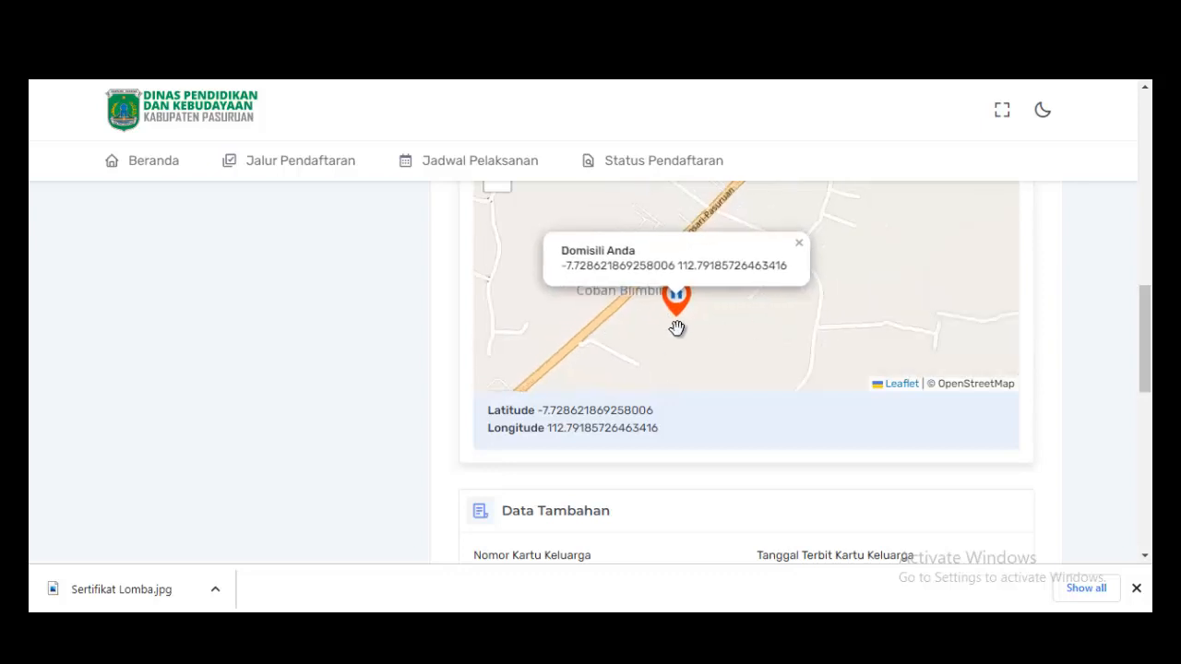
scroll(1111, 312, down, 2)
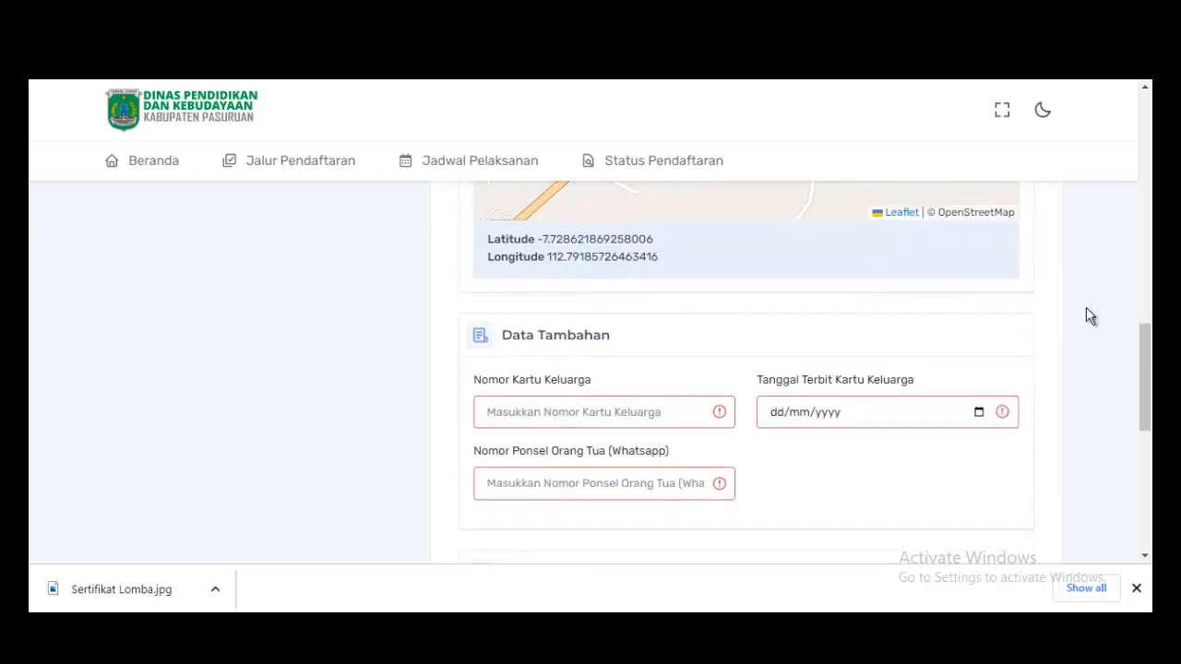
Enter the family card number in the Data Tambahan section.
scroll(755, 340, up, 1)
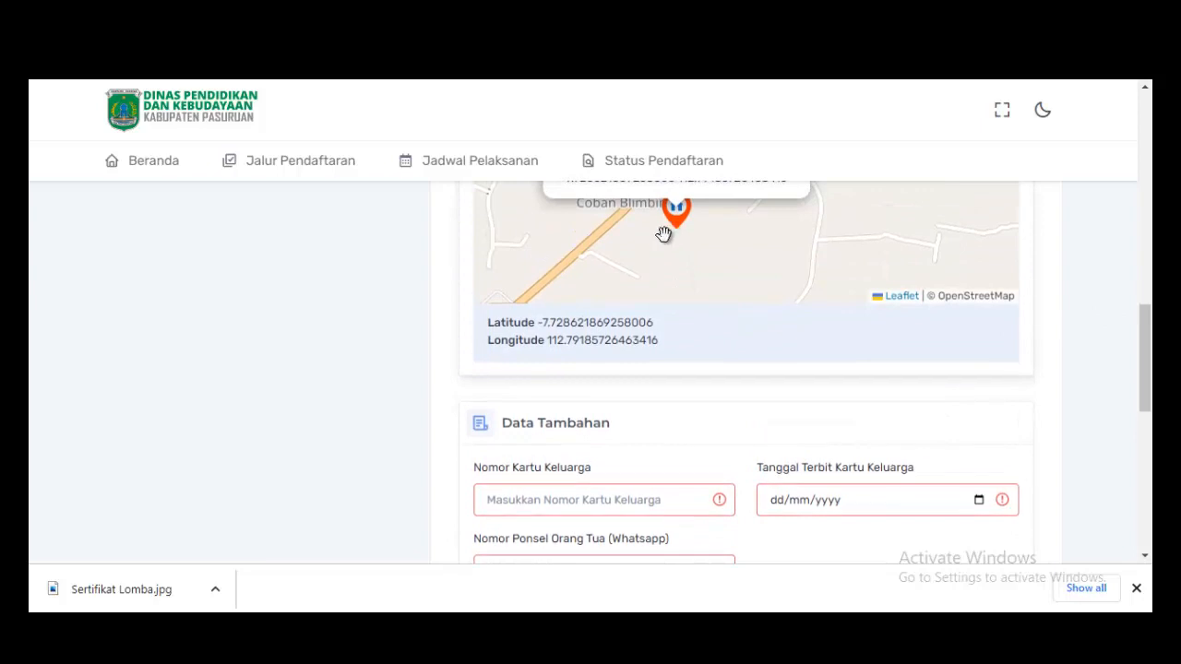
scroll(660, 424, down, 1)
scroll(658, 404, down, 1)
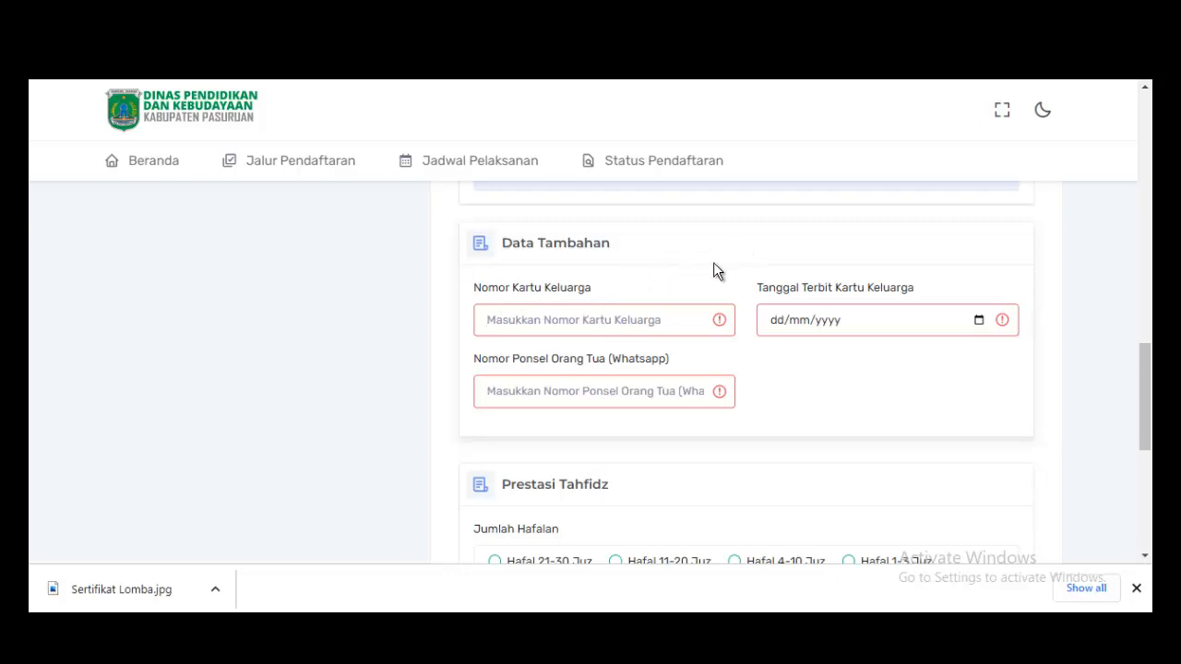
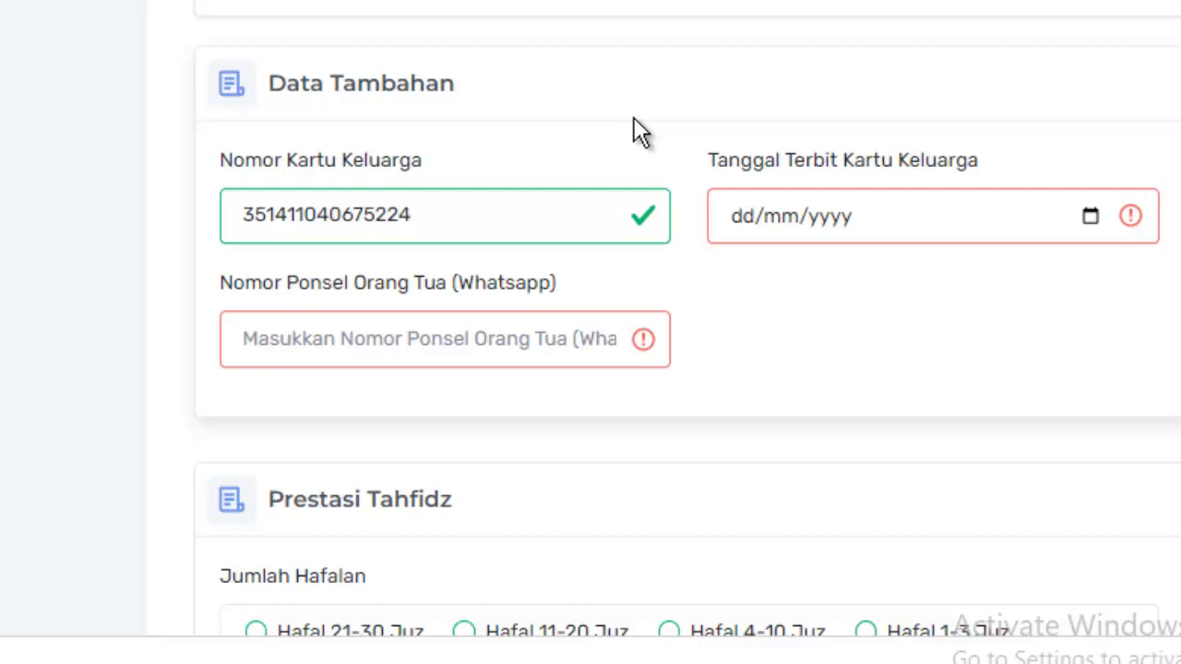
Enter the parent's WhatsApp number and set the card issue date to 05/11/2015.
click(299, 334)
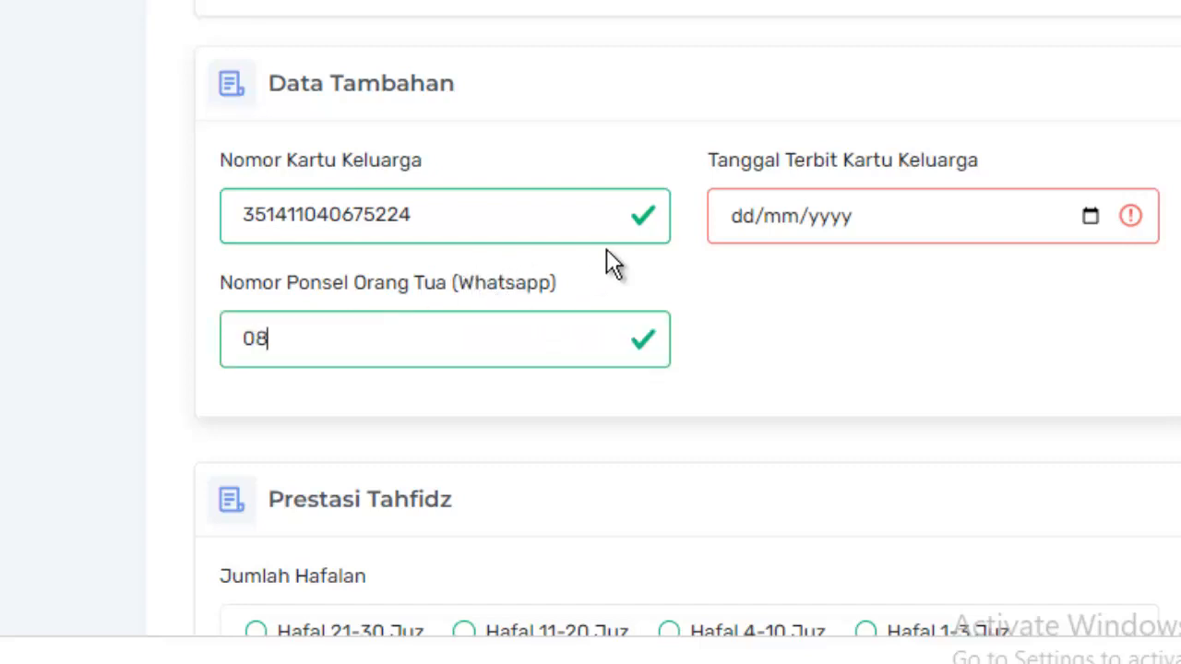
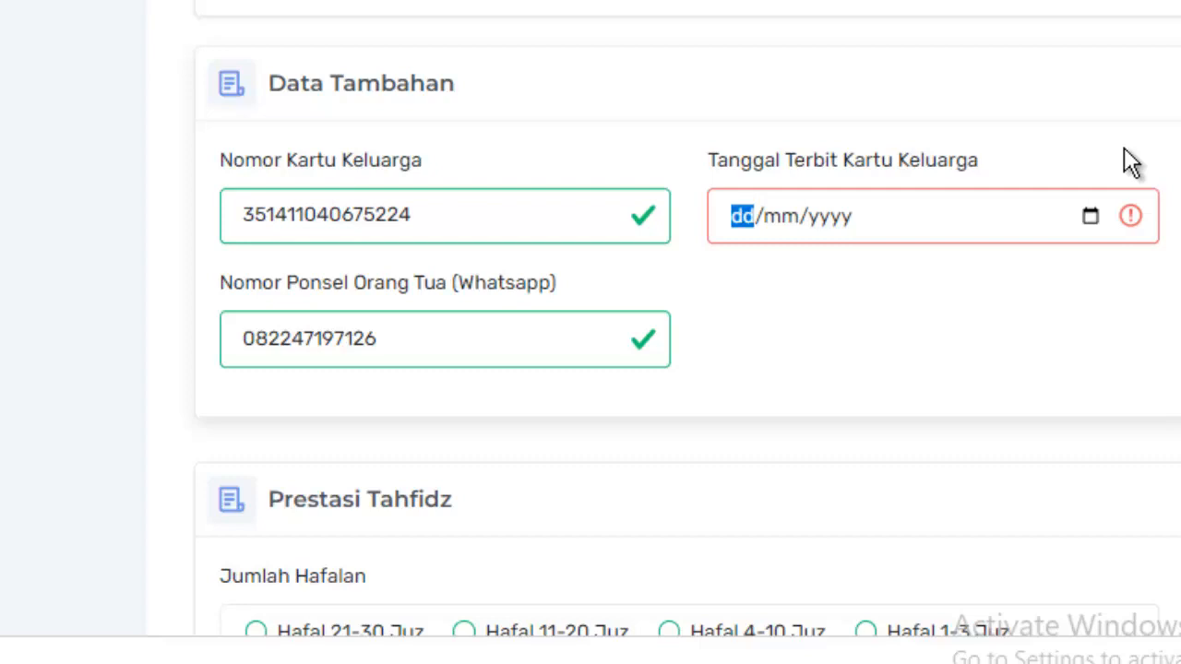
text(05/11/)
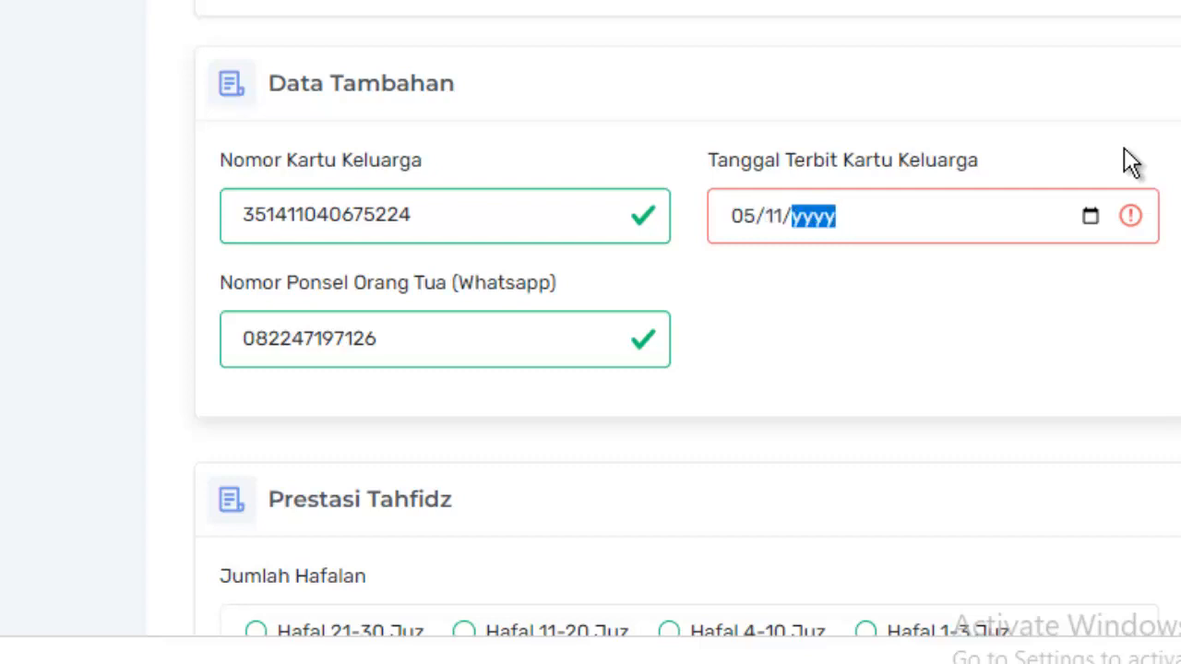
text(0002)
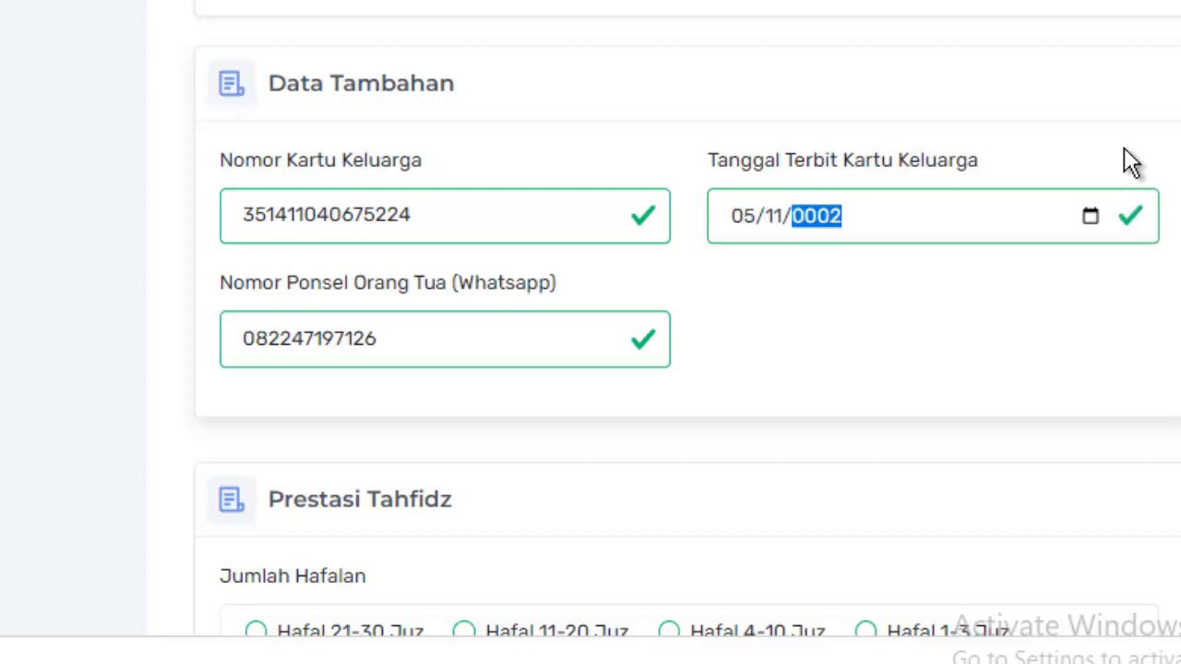
text(010)
text(20)
text(15)
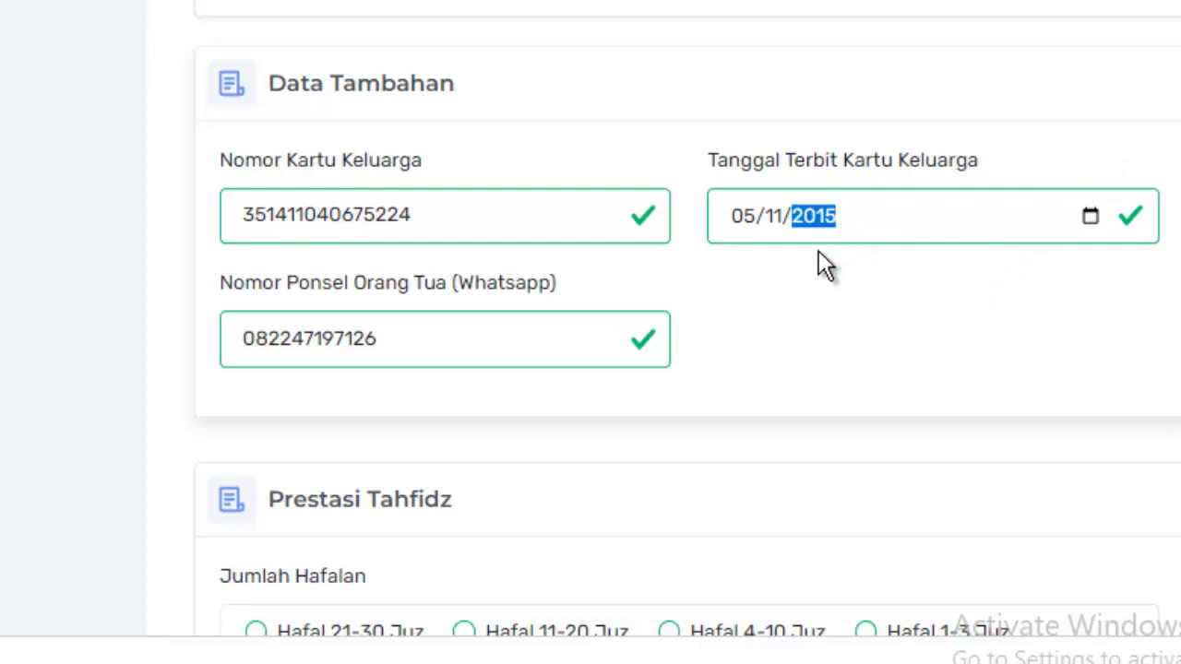
Scroll past Prestasi Tahfidz to the empty Prestasi Lomba section.
scroll(779, 369, down, 3)
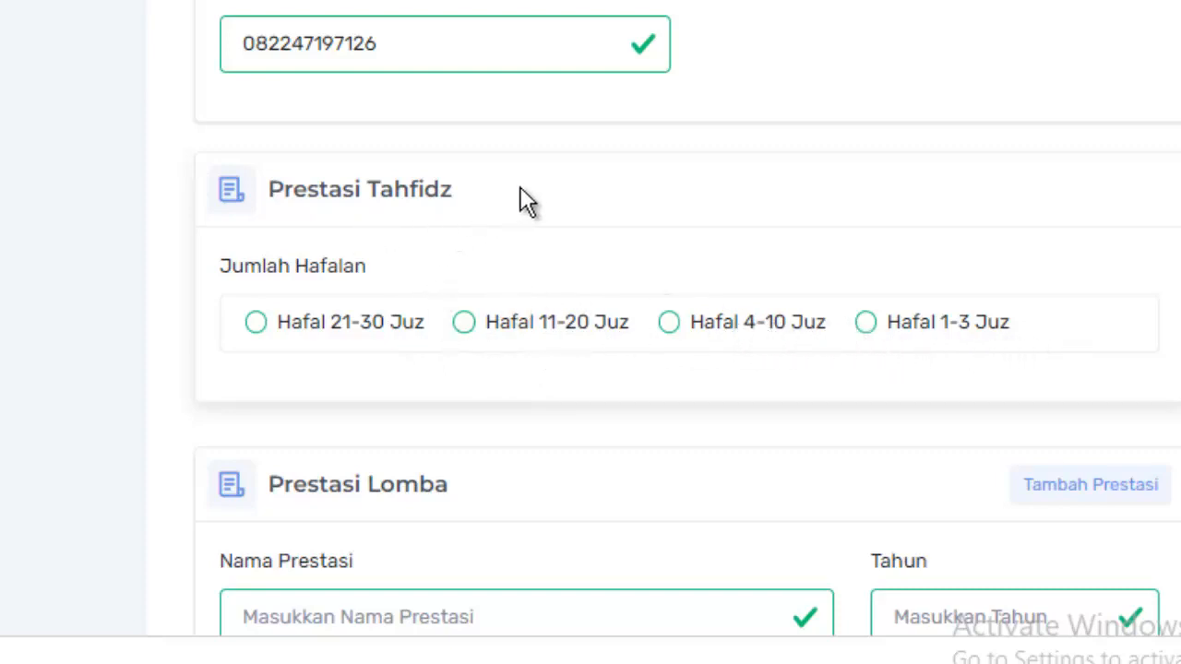
scroll(489, 180, down, 3)
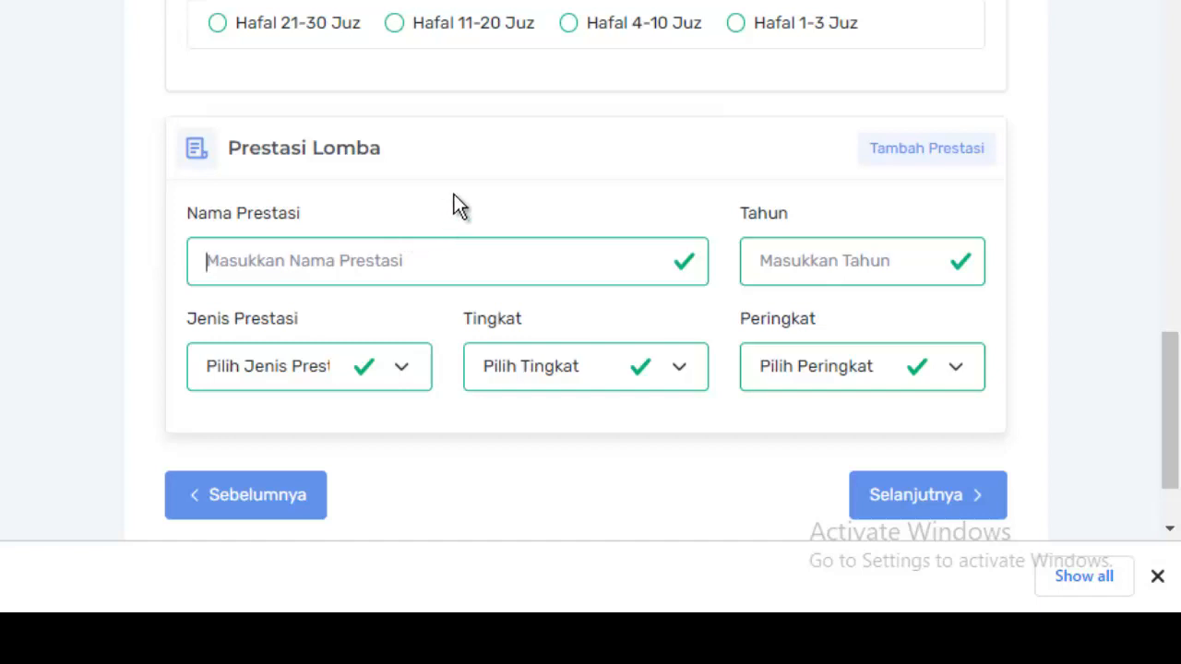
Fill the Prestasi Lomba entry: Eco Campus 2019, Tahun 2019, Non-Akademik, Tingkat Kabupaten, Peringkat 1.
text(E)
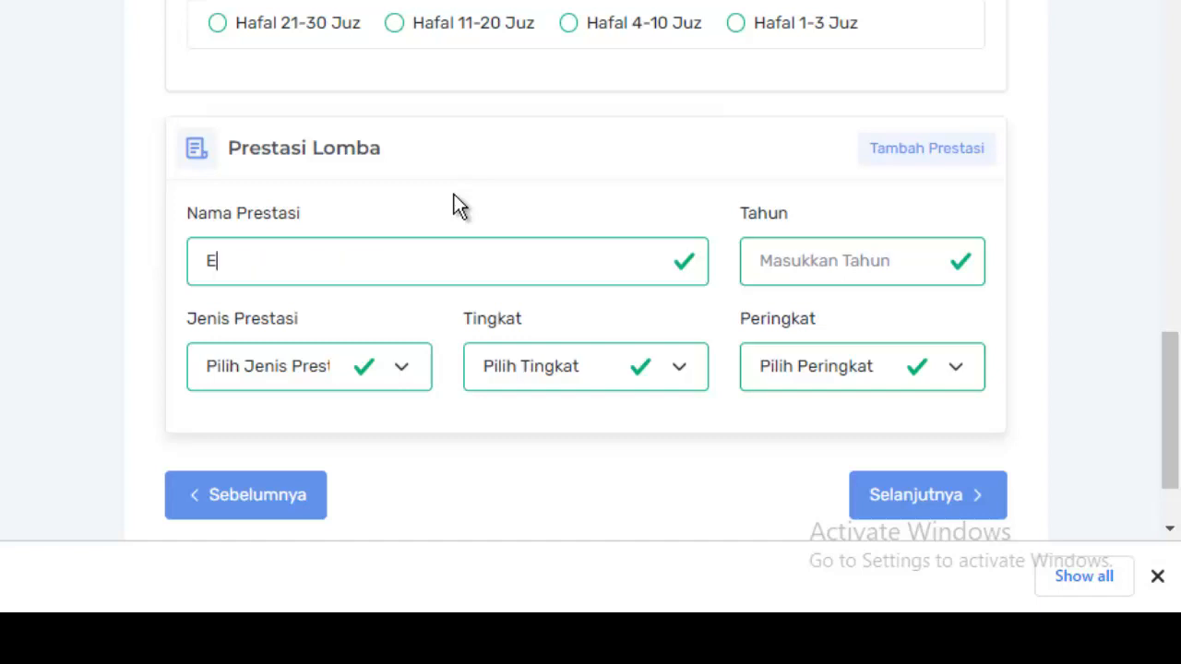
text(co Campu)
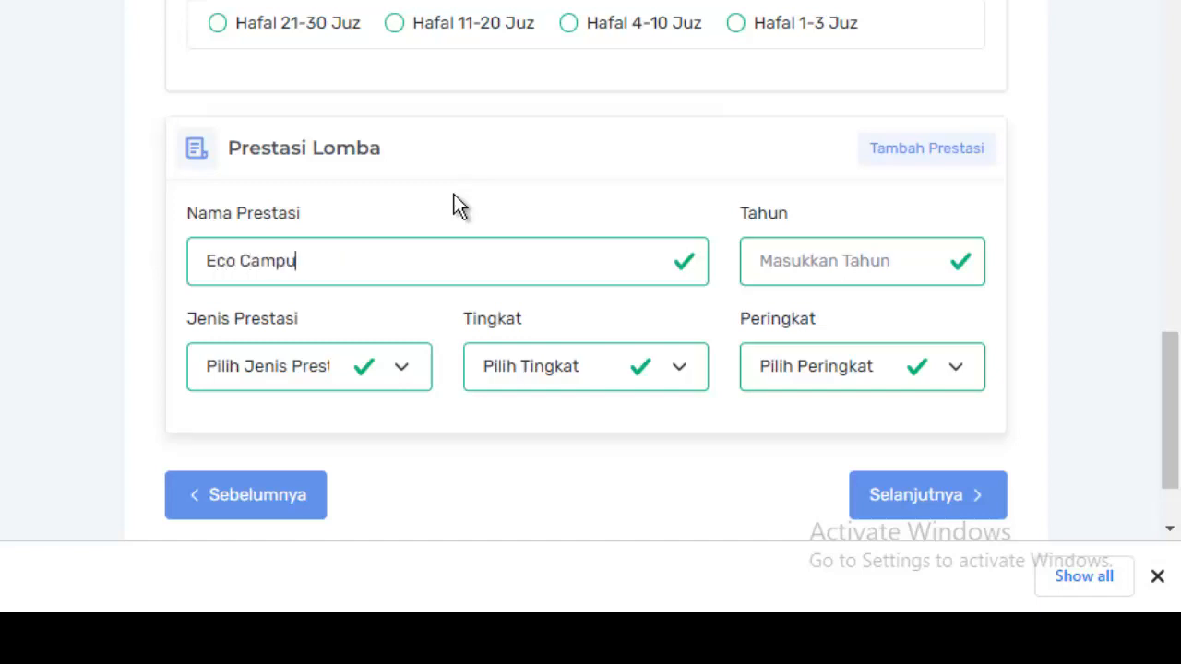
text(s 2019)
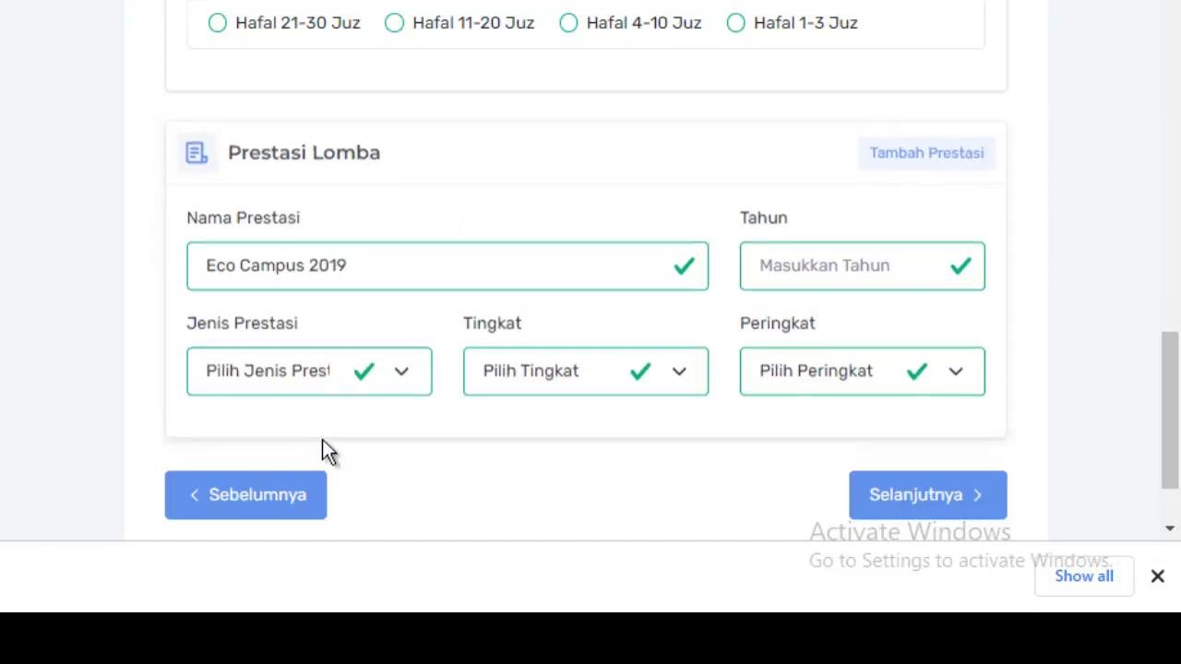
click(396, 372)
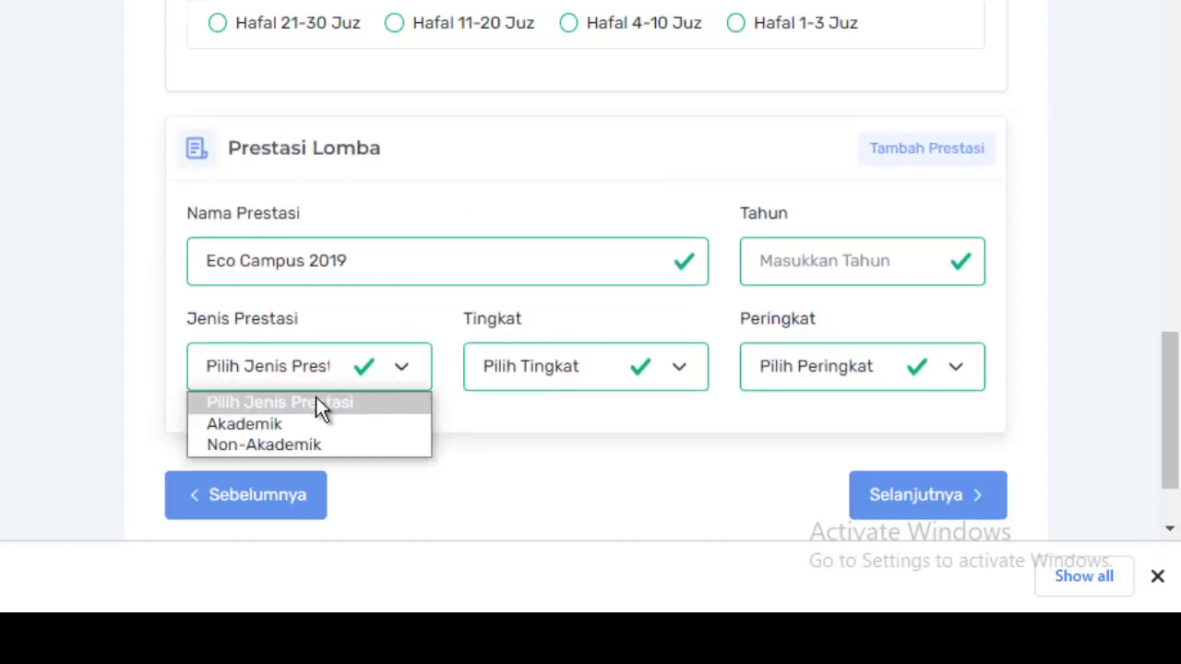
click(272, 445)
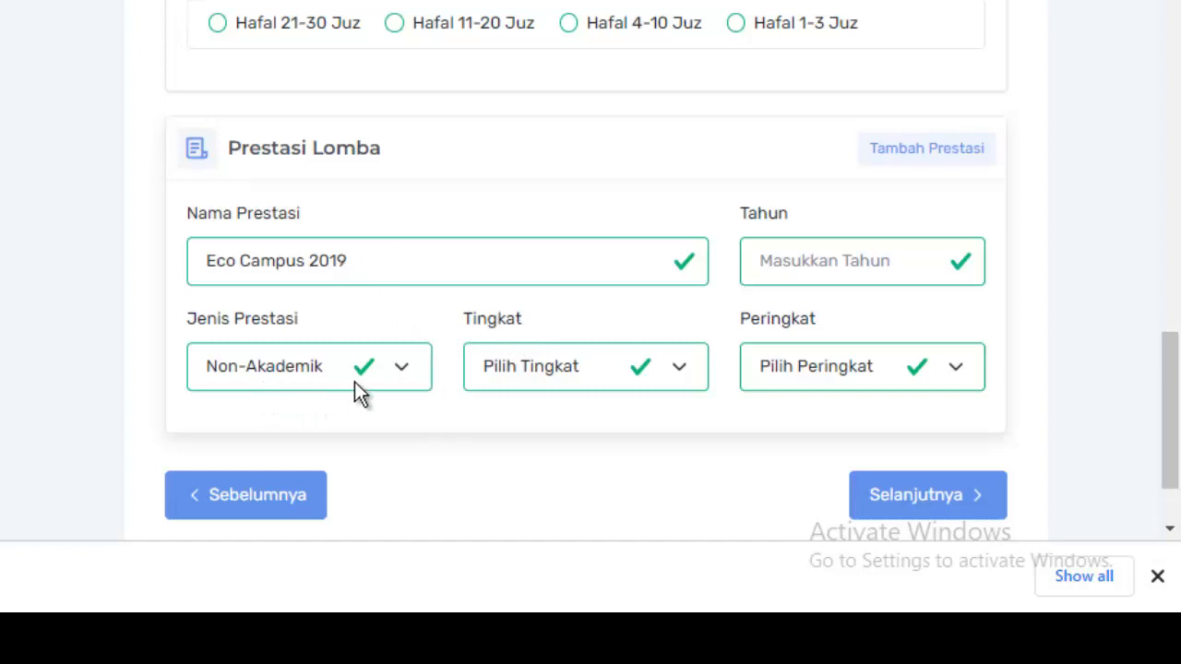
click(687, 373)
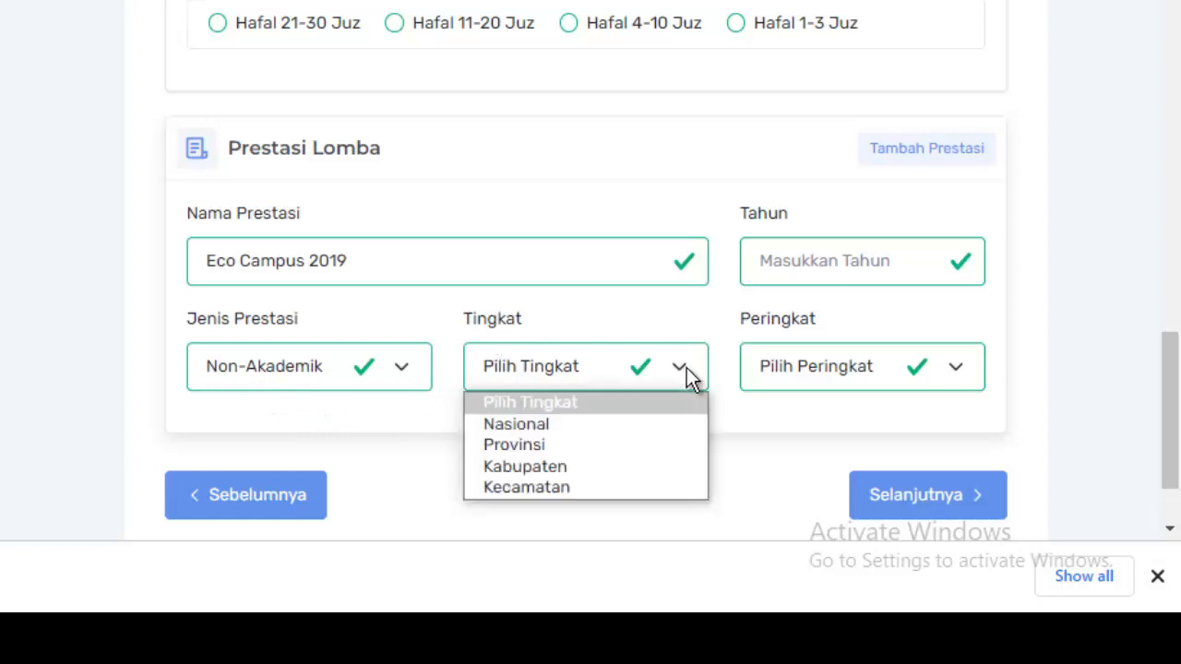
click(550, 463)
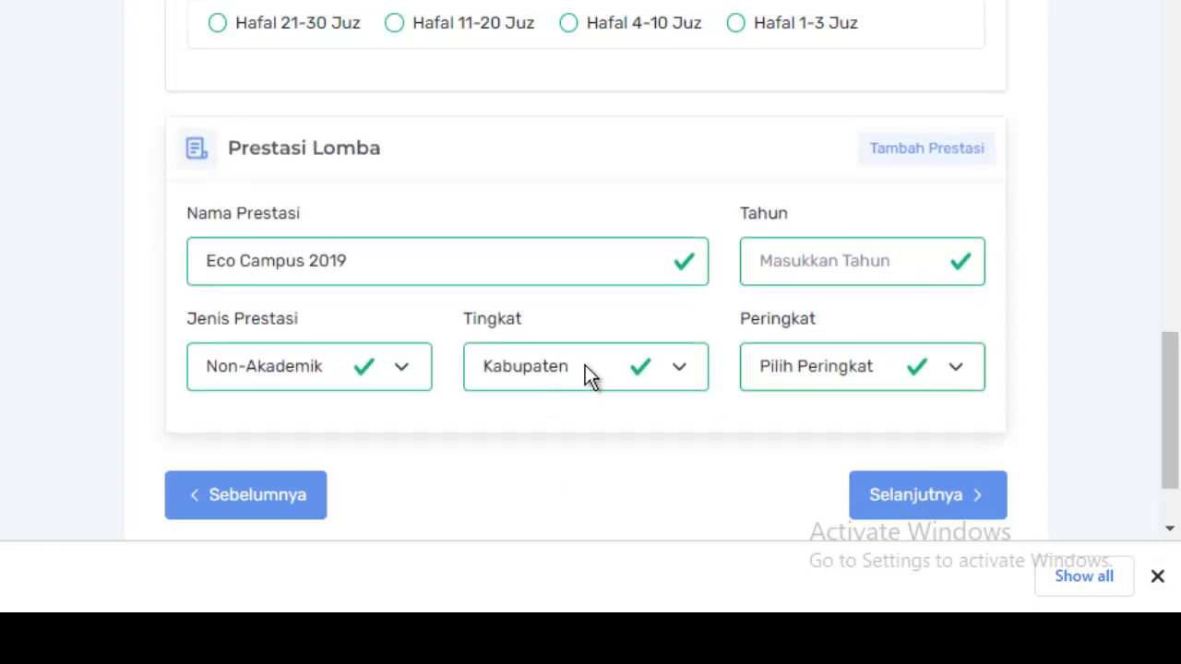
click(824, 261)
text(2)
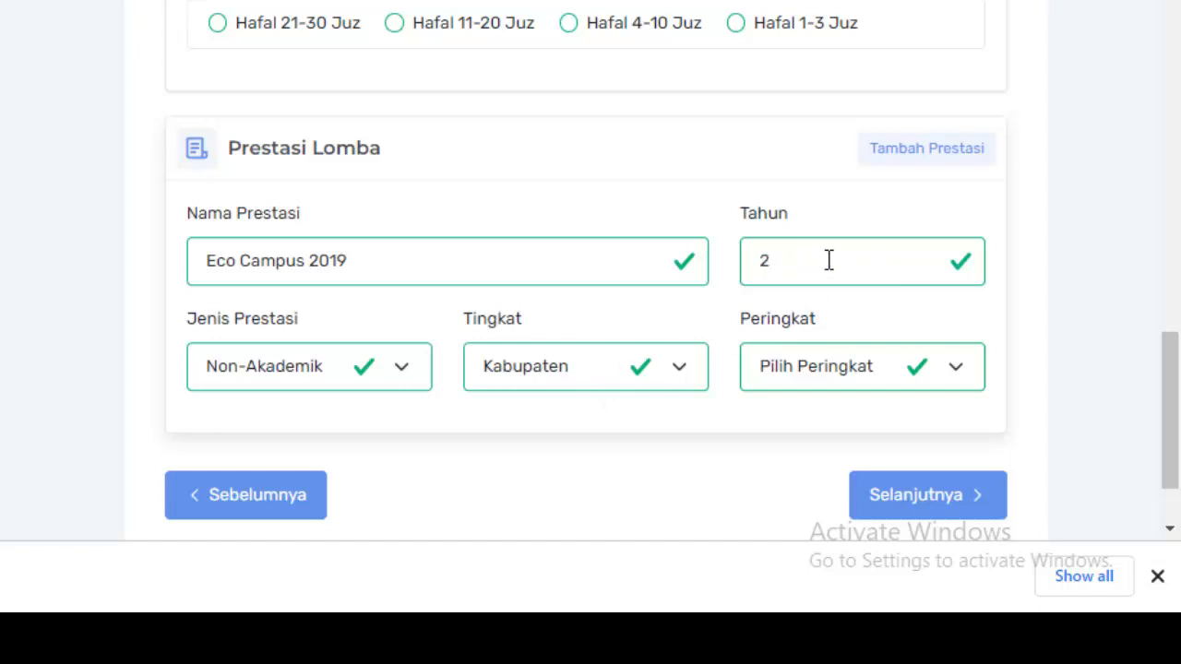
text(019)
click(963, 373)
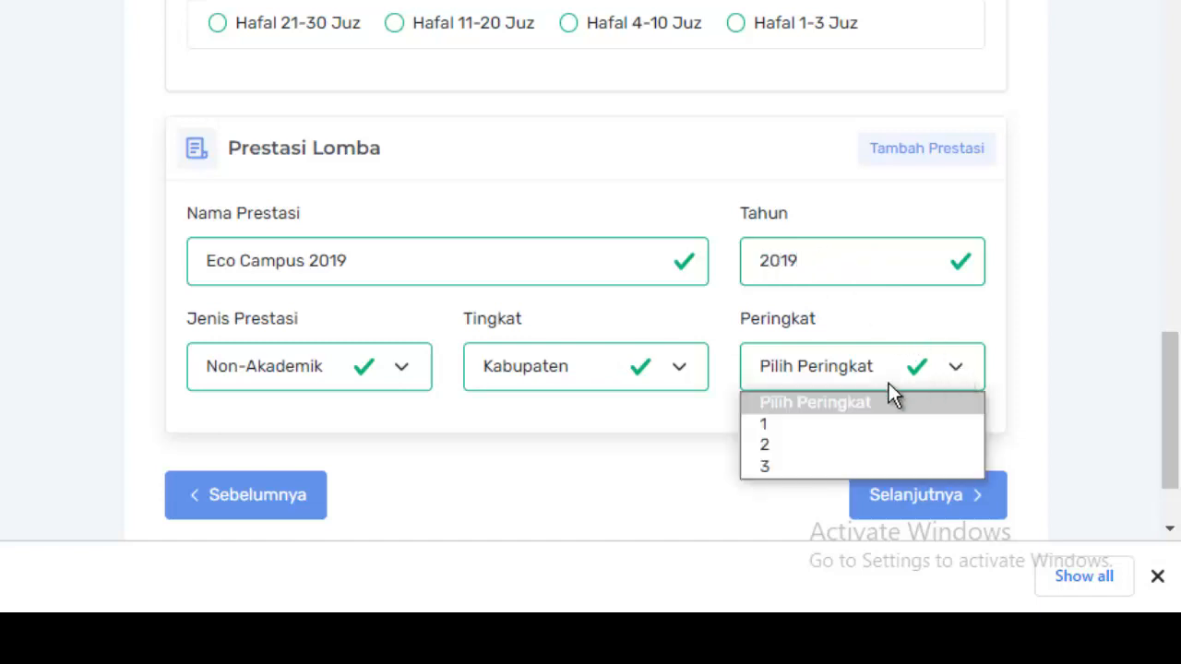
click(774, 426)
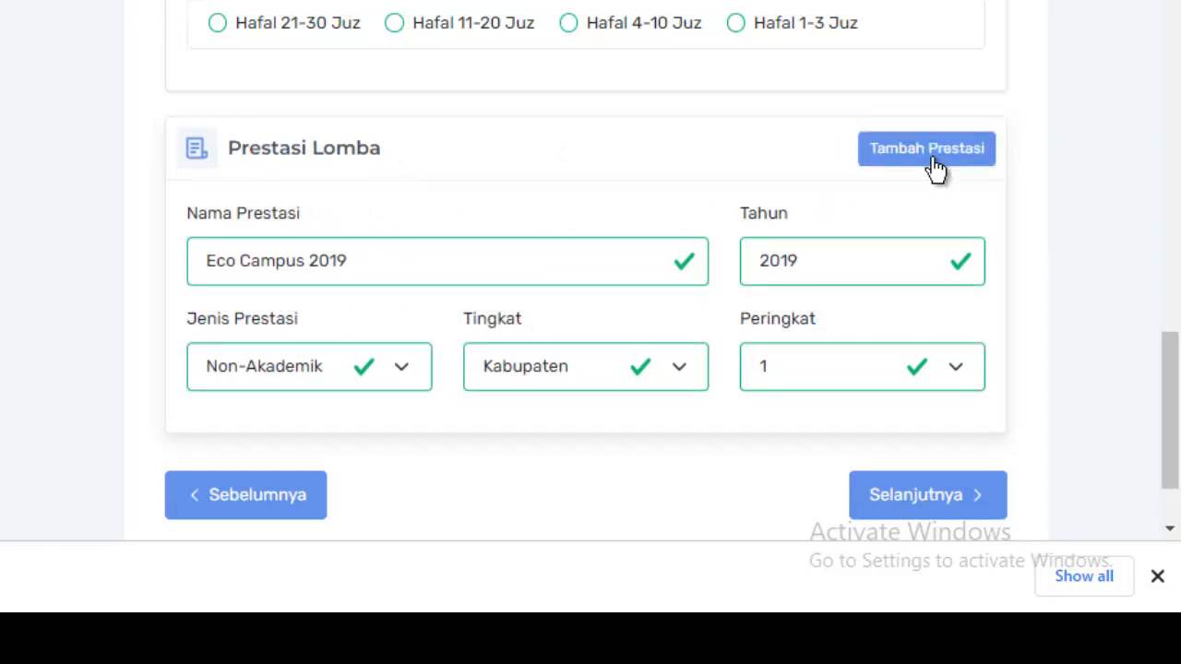
Add the Eco Campus 2019 achievement via Tambah Prestasi and continue to Unggah Berkas.
click(897, 162)
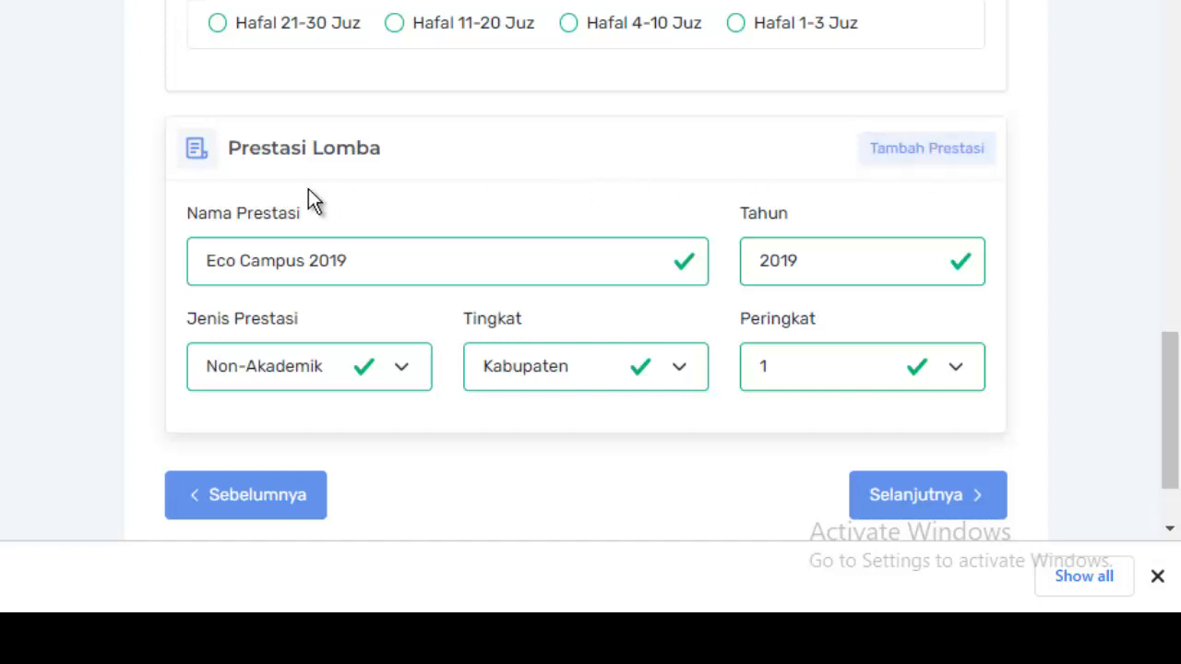
click(919, 499)
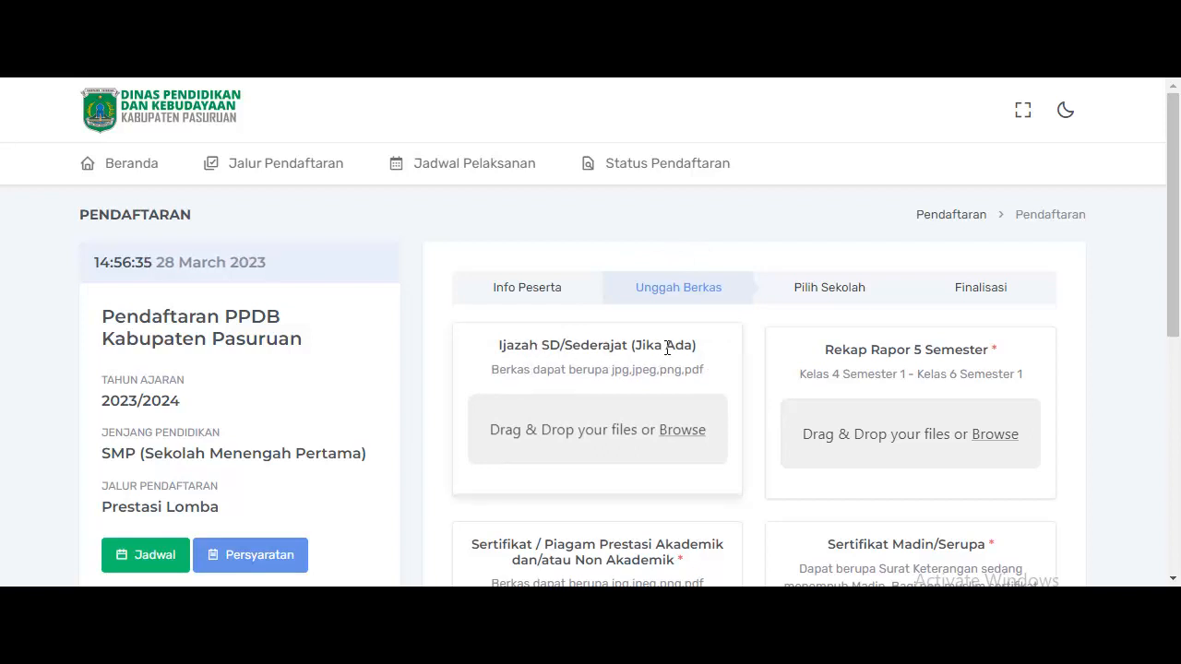
Upload Keterangan Lulus SD from the 2. Prestasi Lomba folder into the Ijazah SD slot.
scroll(666, 351, down, 1)
scroll(628, 327, down, 1)
scroll(595, 308, up, 1)
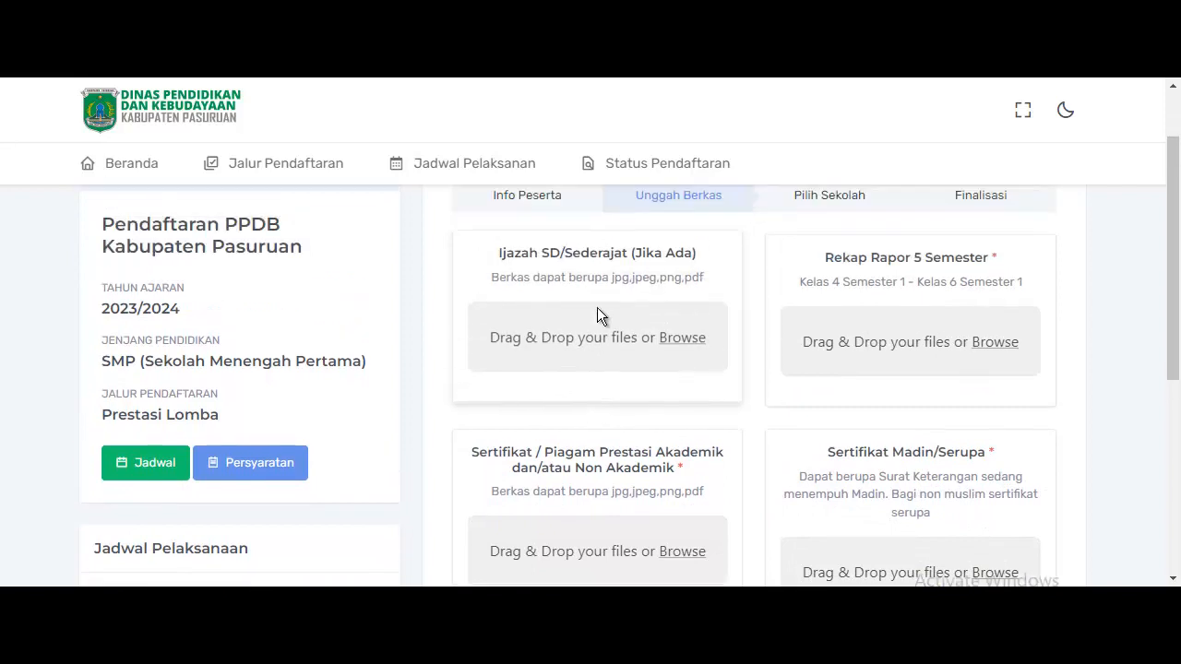
scroll(655, 295, up, 1)
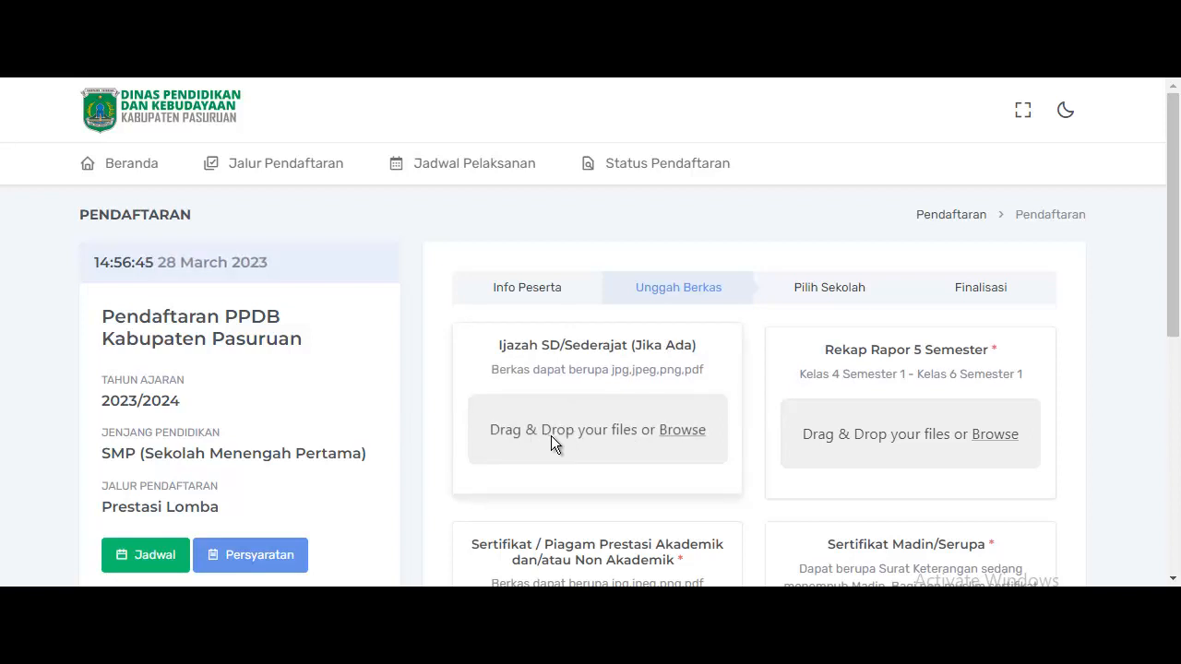
click(638, 432)
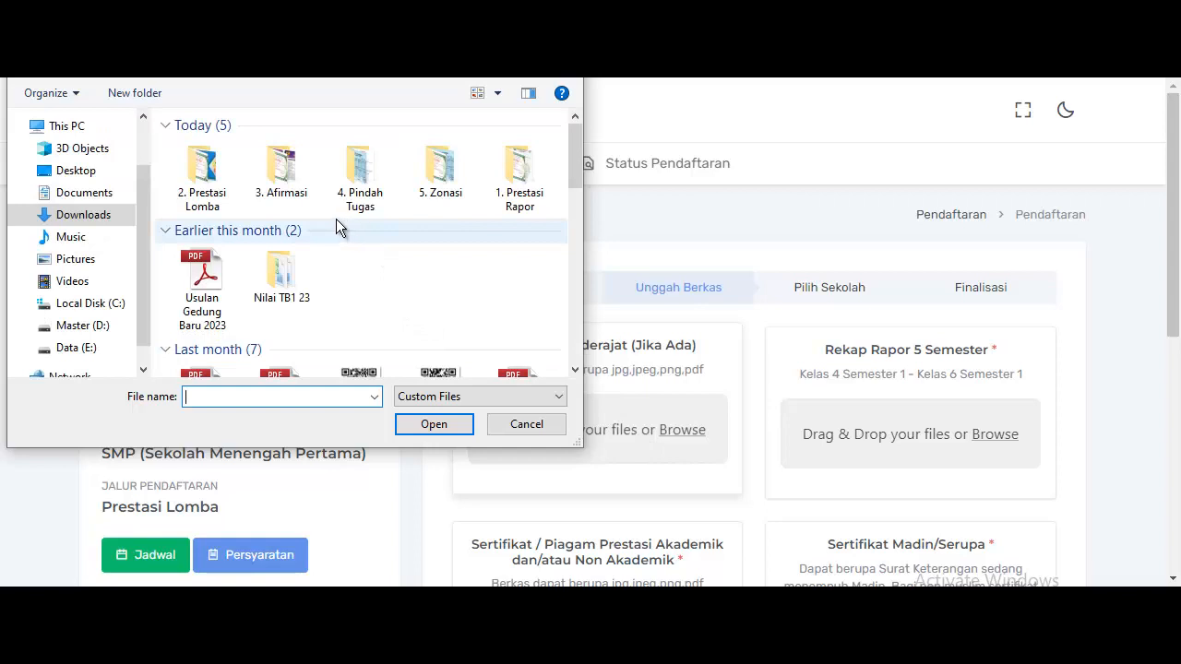
double_click(205, 173)
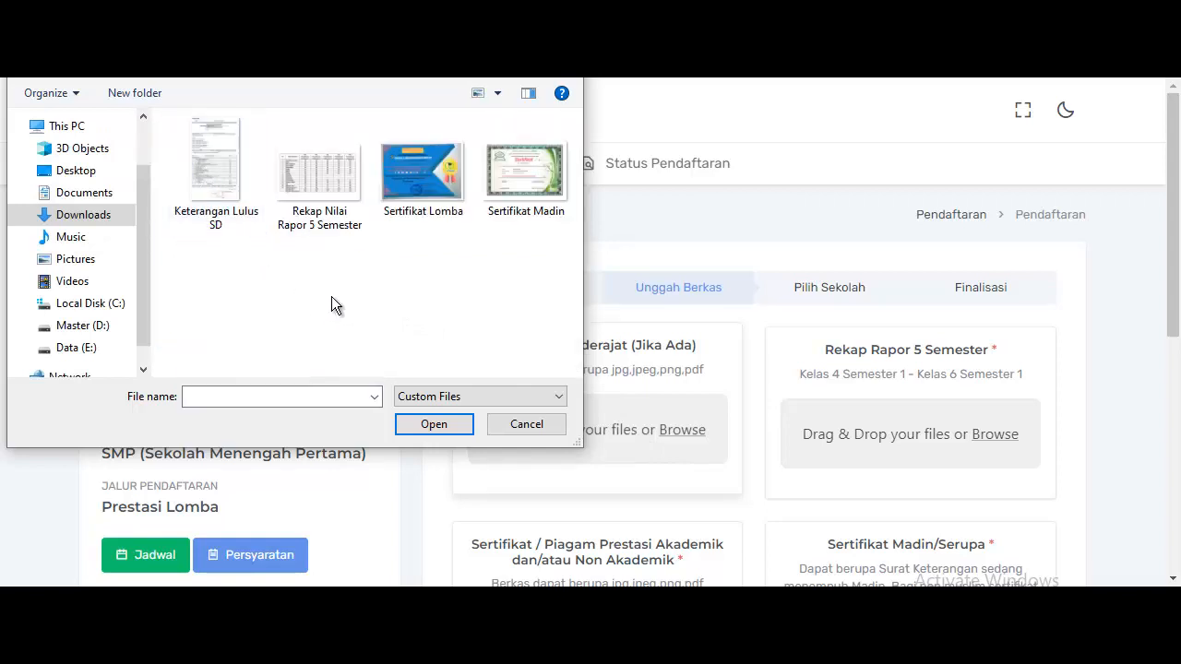
double_click(226, 192)
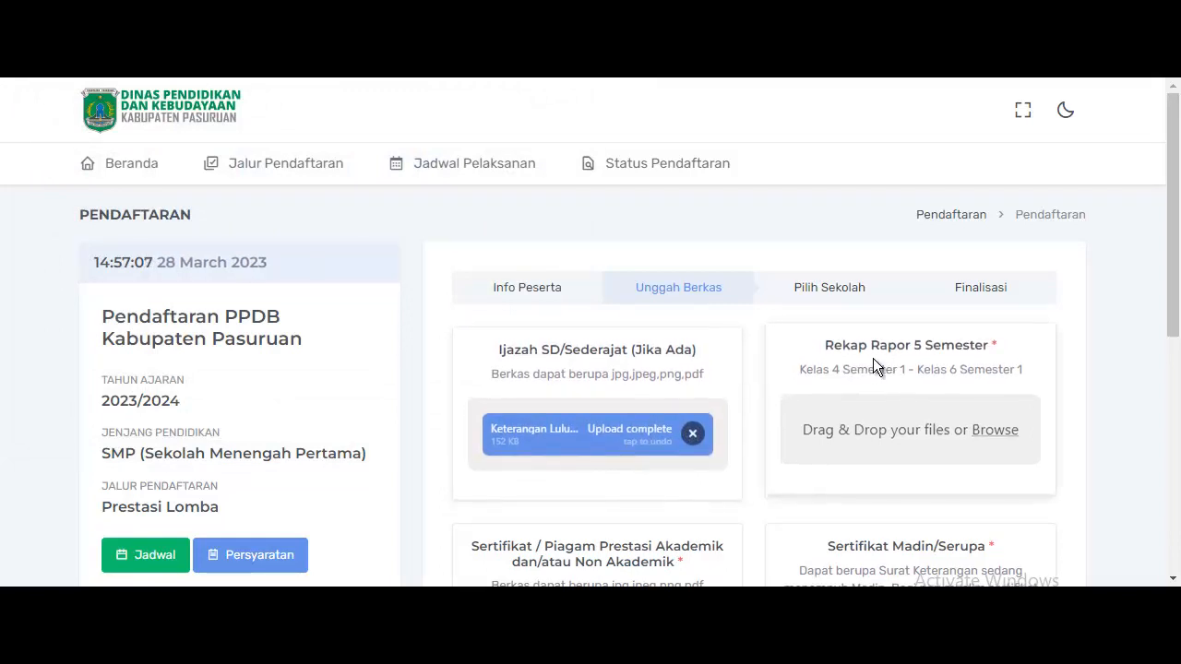
Upload the Rekap Nilai Rapor 5 Semester file into the Rekap Rapor 5 Semester slot.
click(905, 436)
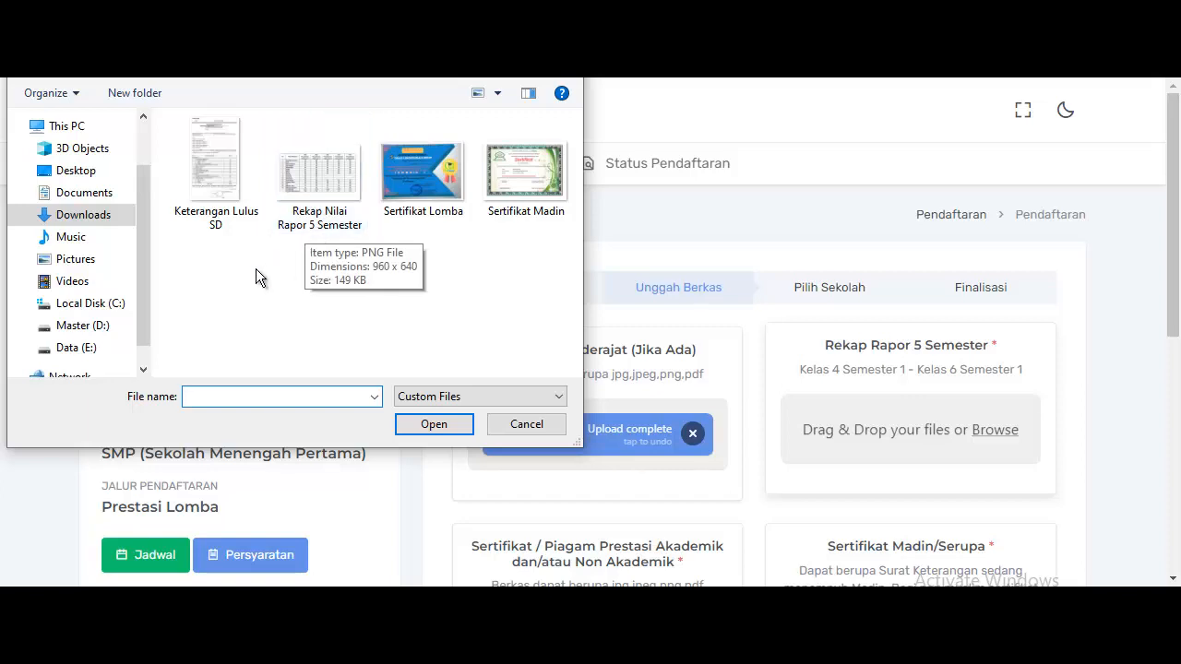
click(308, 223)
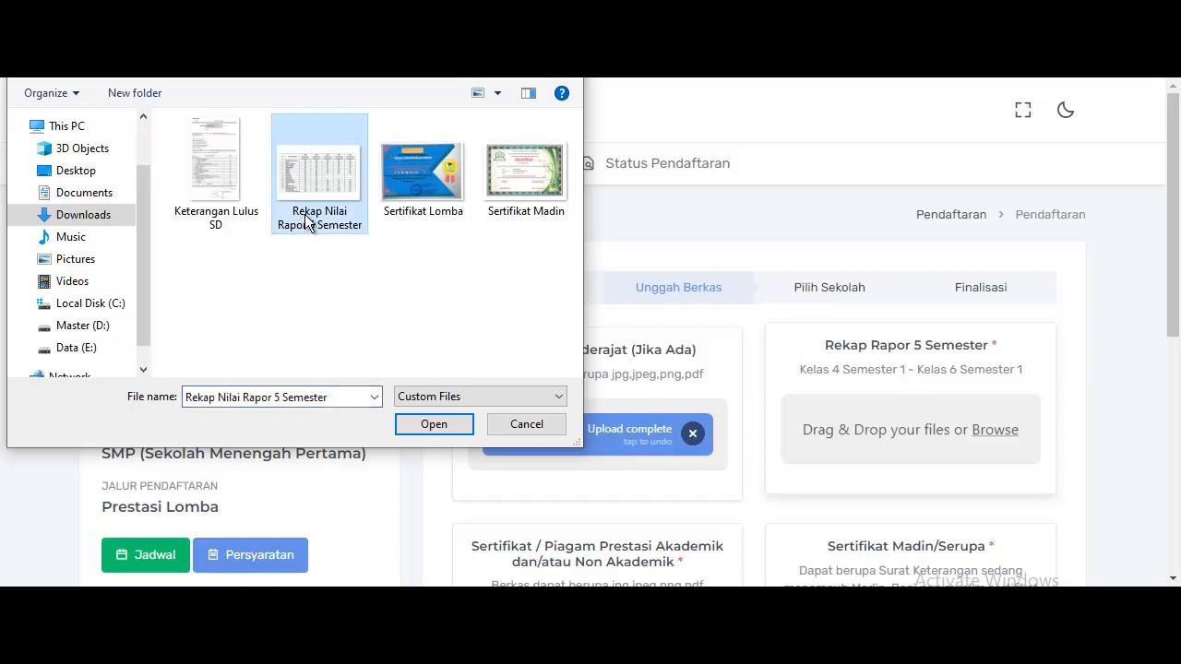
double_click(308, 223)
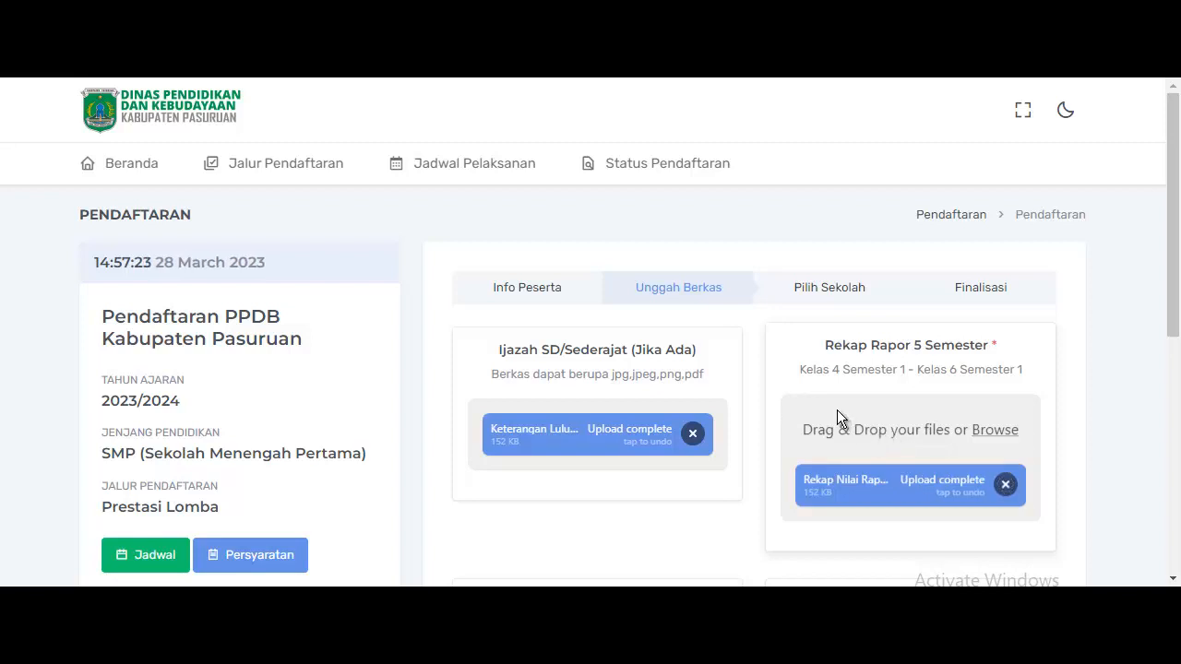
Upload the Sertifikat Lomba image into the Sertifikat/Piagam slot.
scroll(839, 416, down, 3)
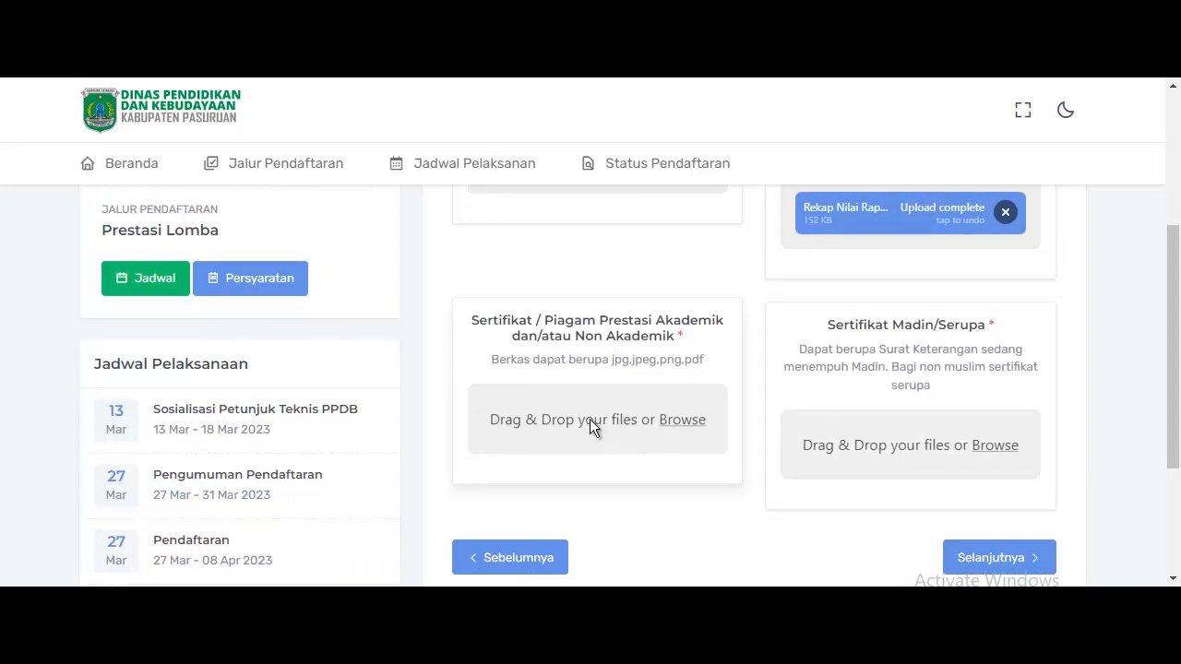
click(589, 419)
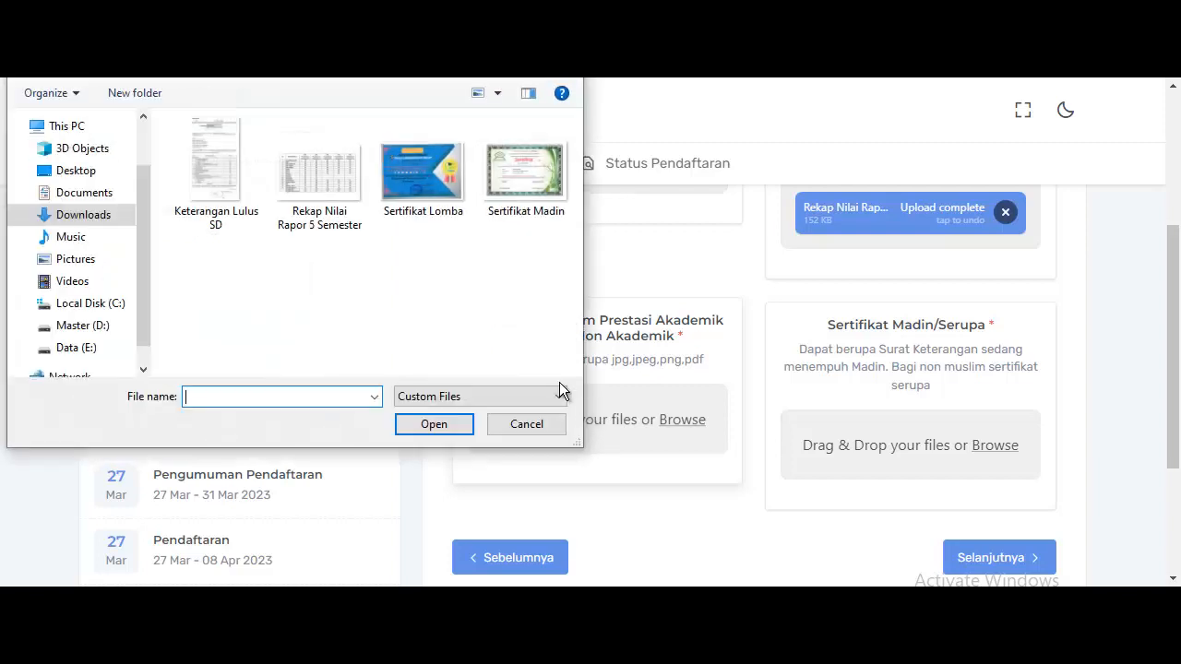
double_click(420, 203)
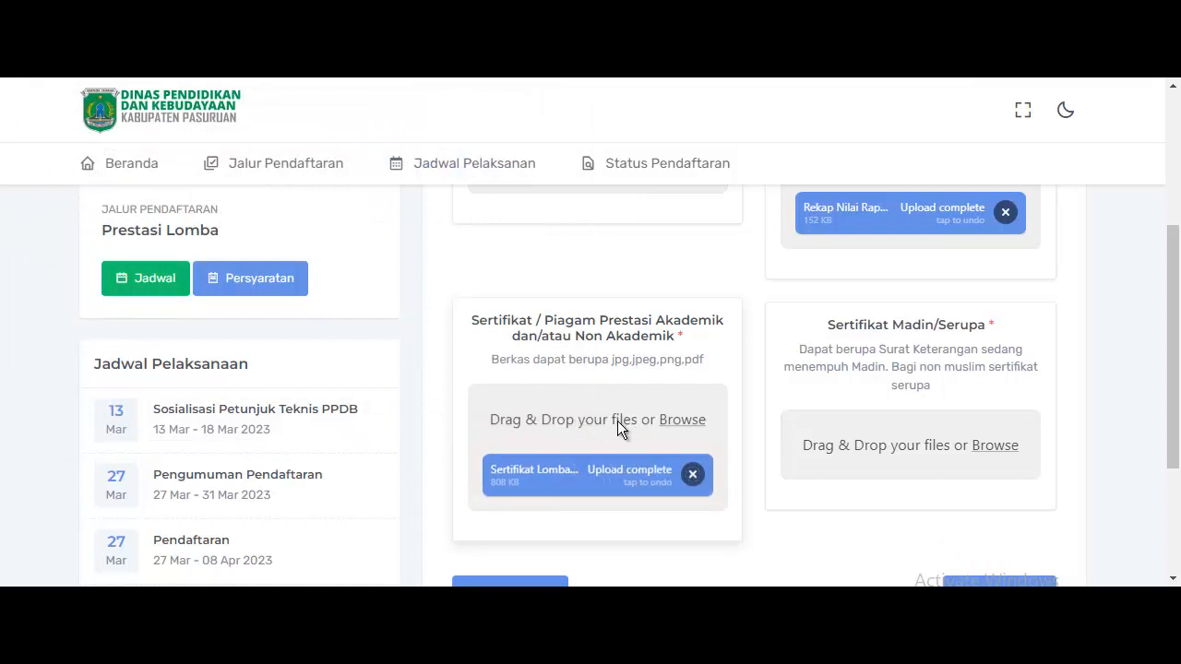
Upload the Sertifikat Madin image into the Sertifikat Madin/Serupa slot.
click(891, 441)
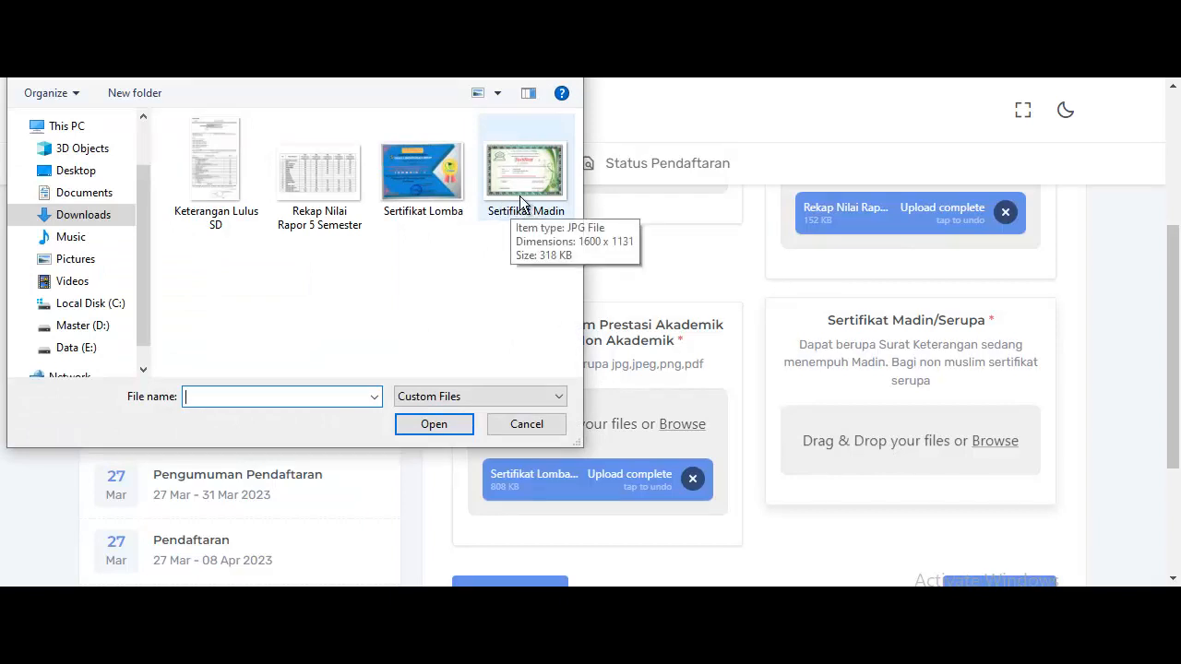
double_click(521, 198)
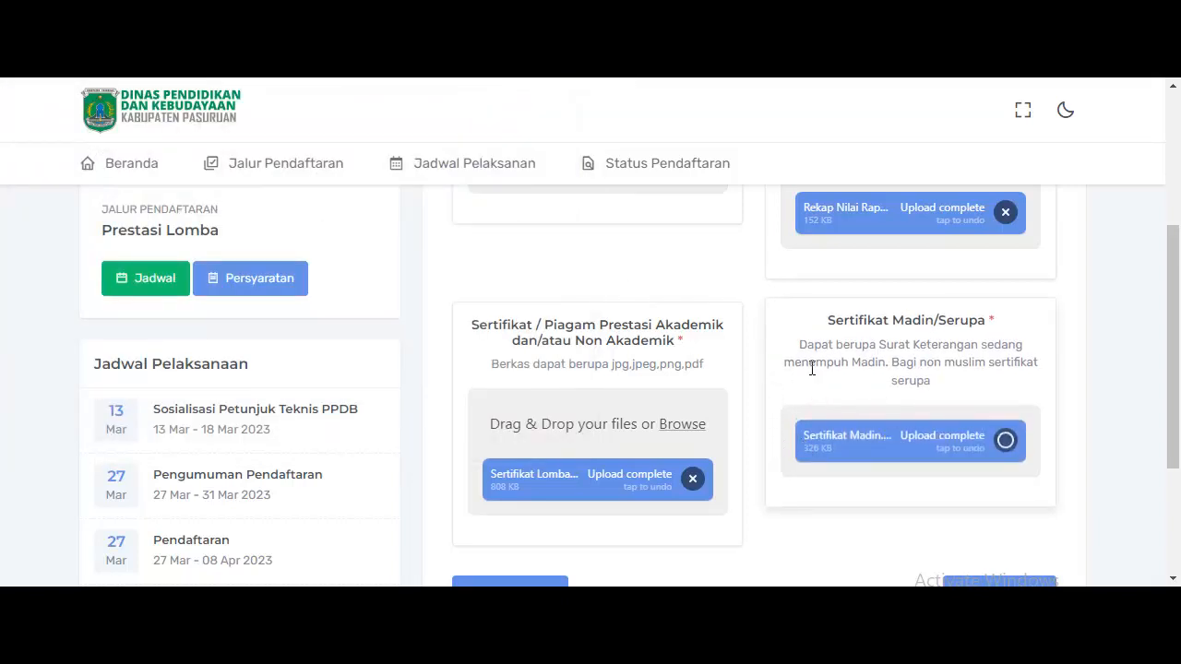
scroll(835, 358, down, 3)
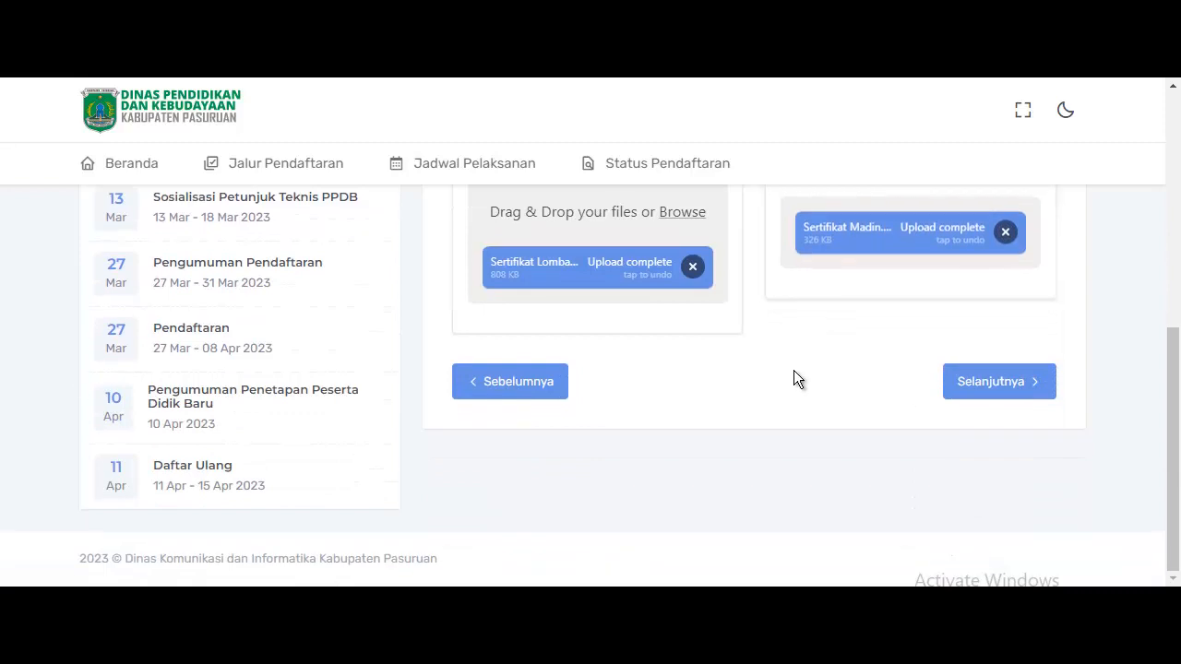
click(964, 387)
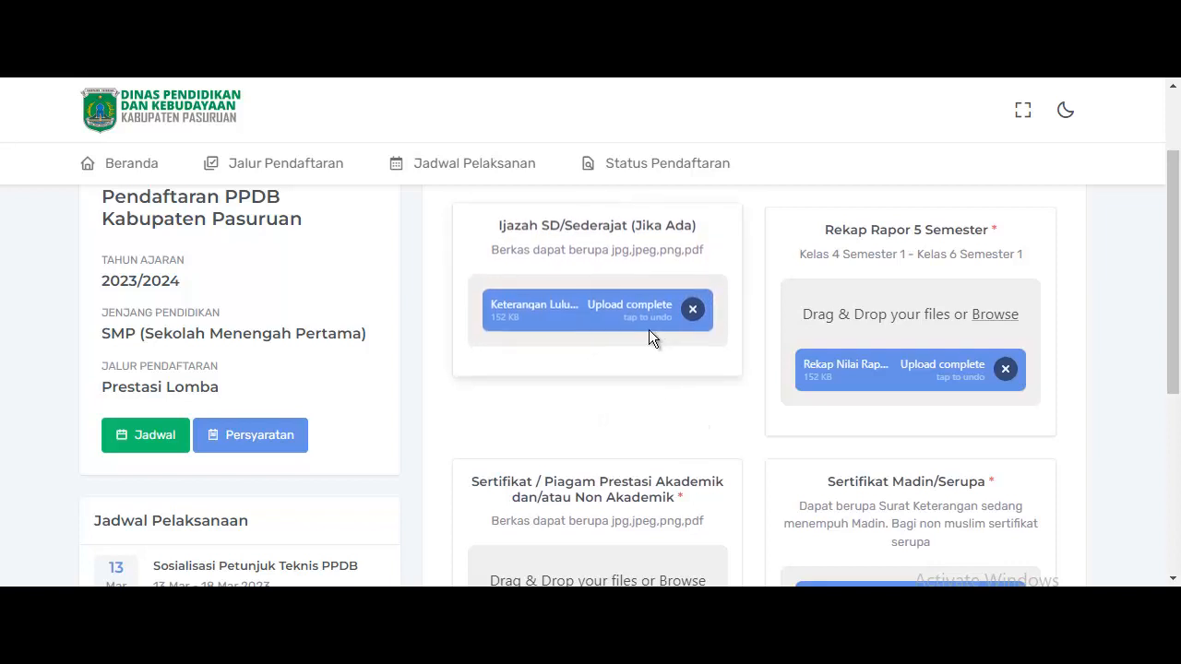
scroll(650, 365, up, 1)
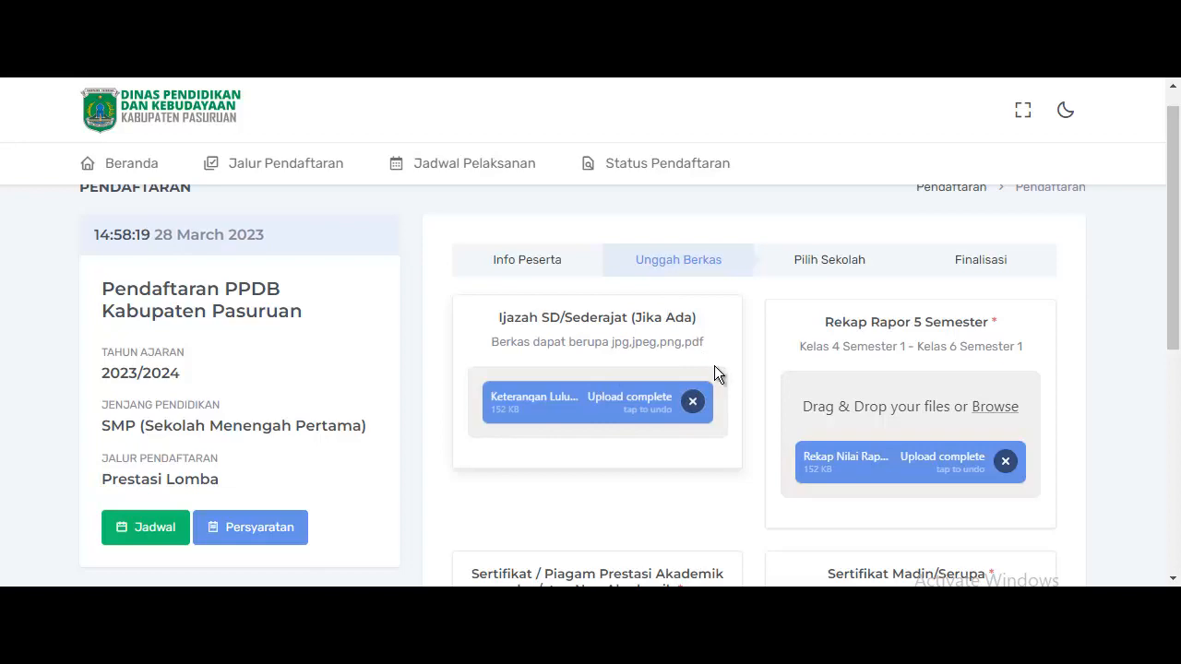
scroll(868, 364, down, 3)
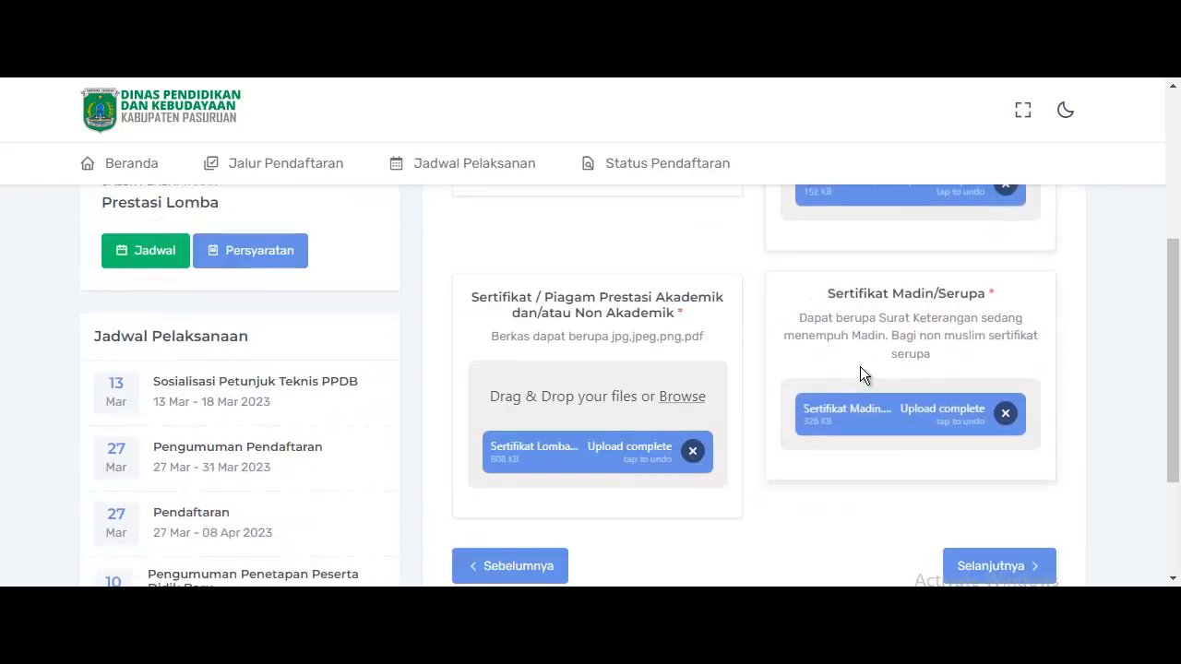
scroll(858, 369, down, 2)
Continue to Pilih Sekolah and set Asal Sekolah to 20519696 - SDN KEBON WARIS I PANDAAN.
click(999, 387)
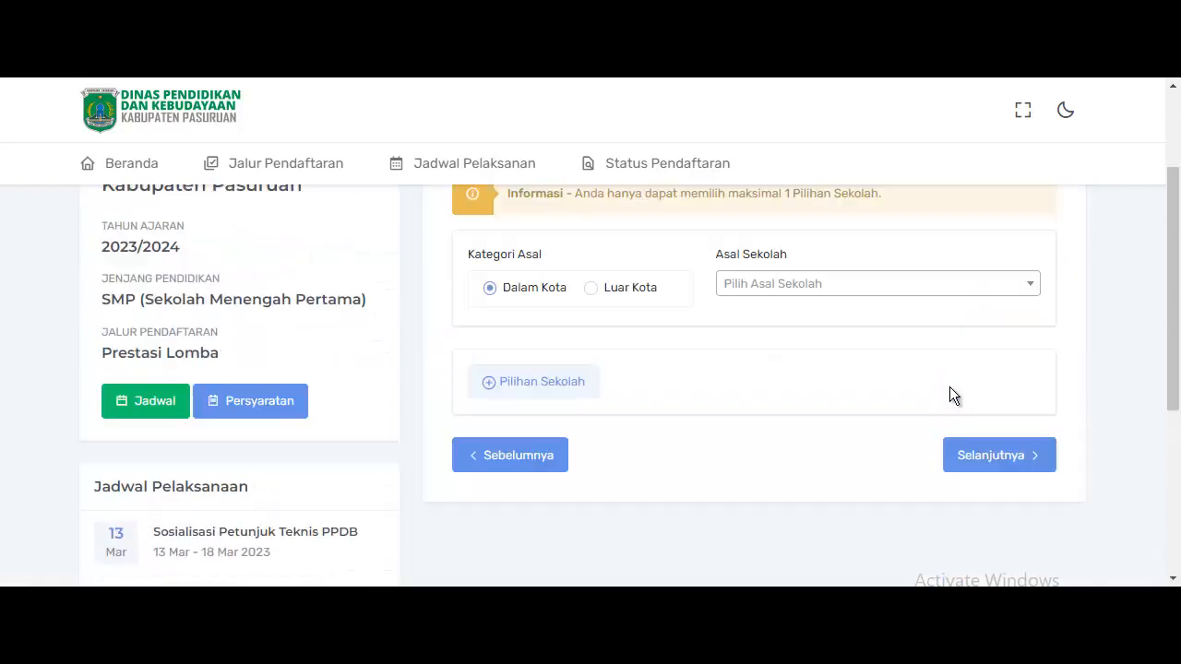
scroll(923, 387, up, 2)
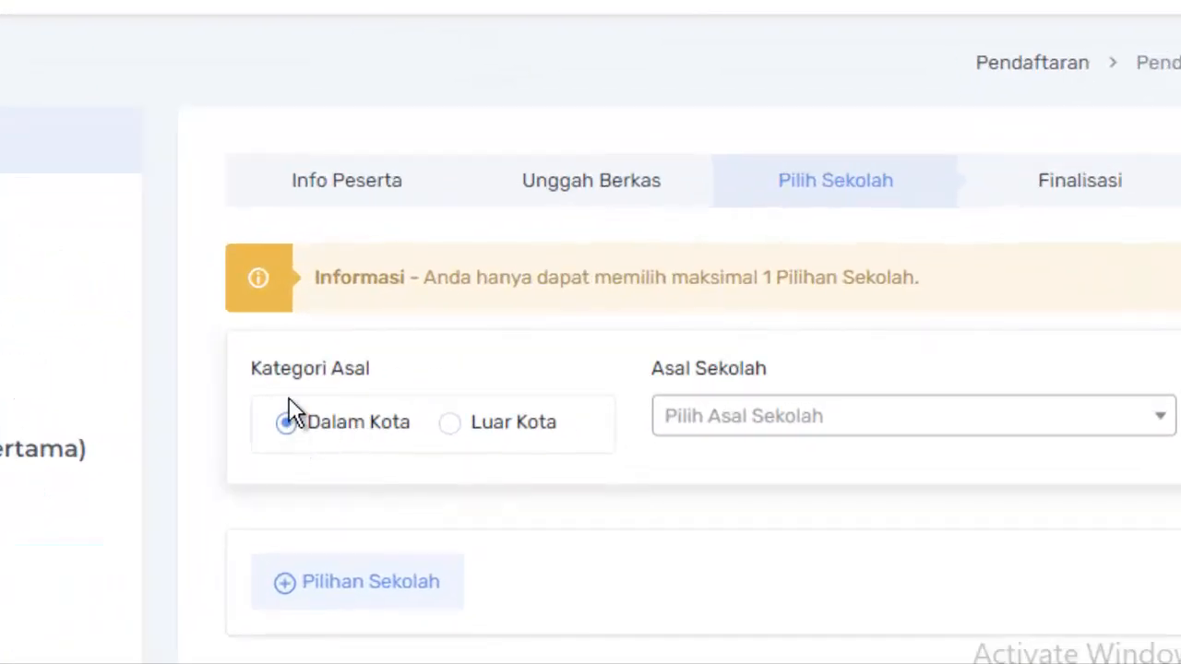
click(872, 429)
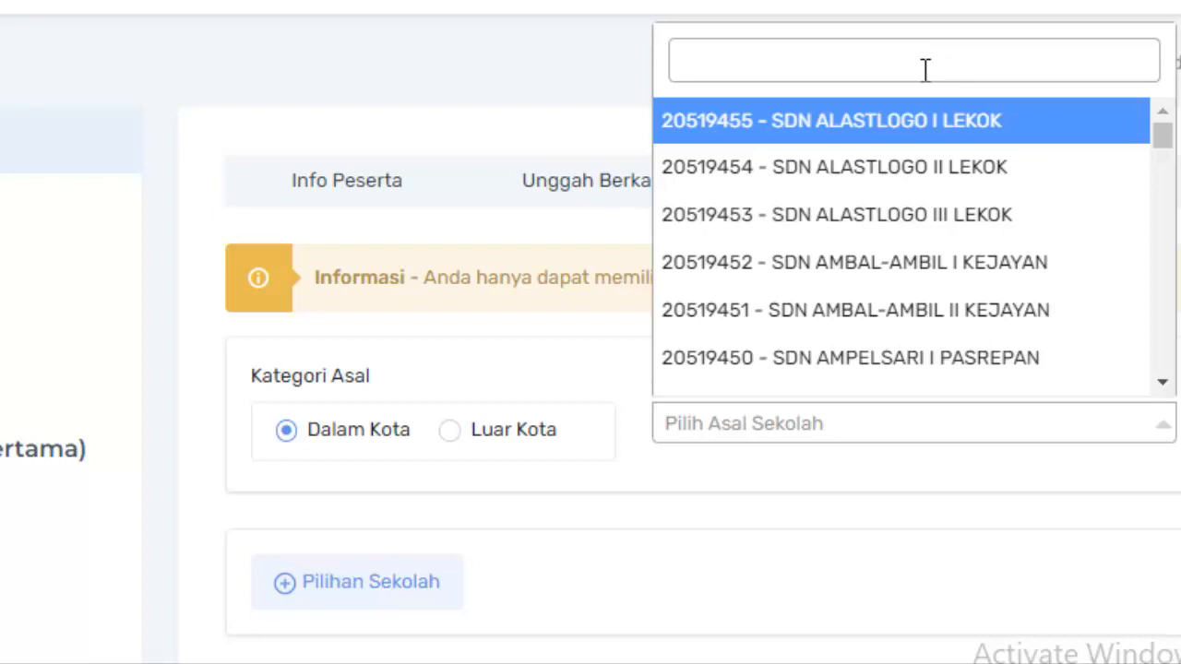
text(kebon)
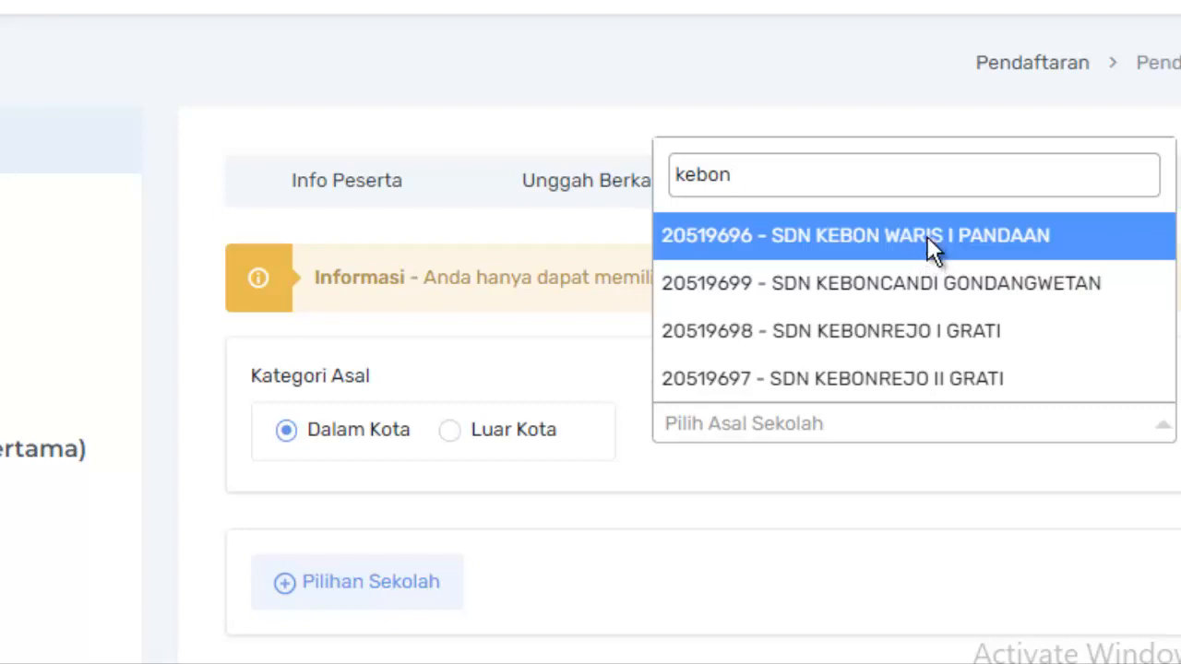
click(927, 236)
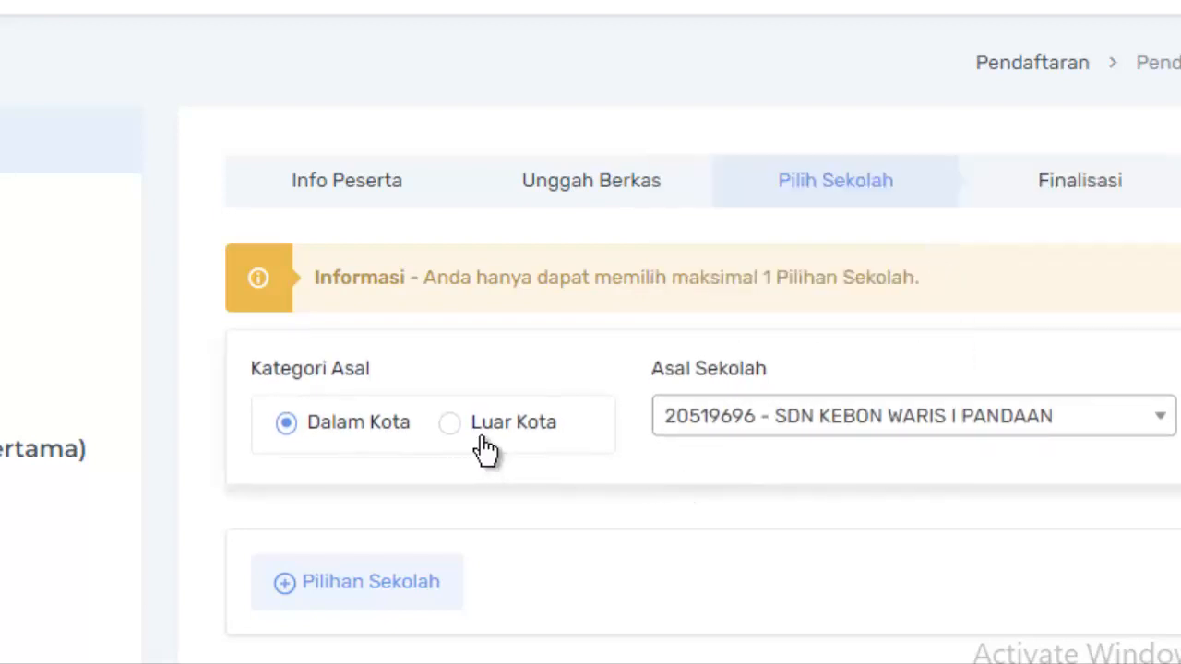
scroll(572, 397, down, 3)
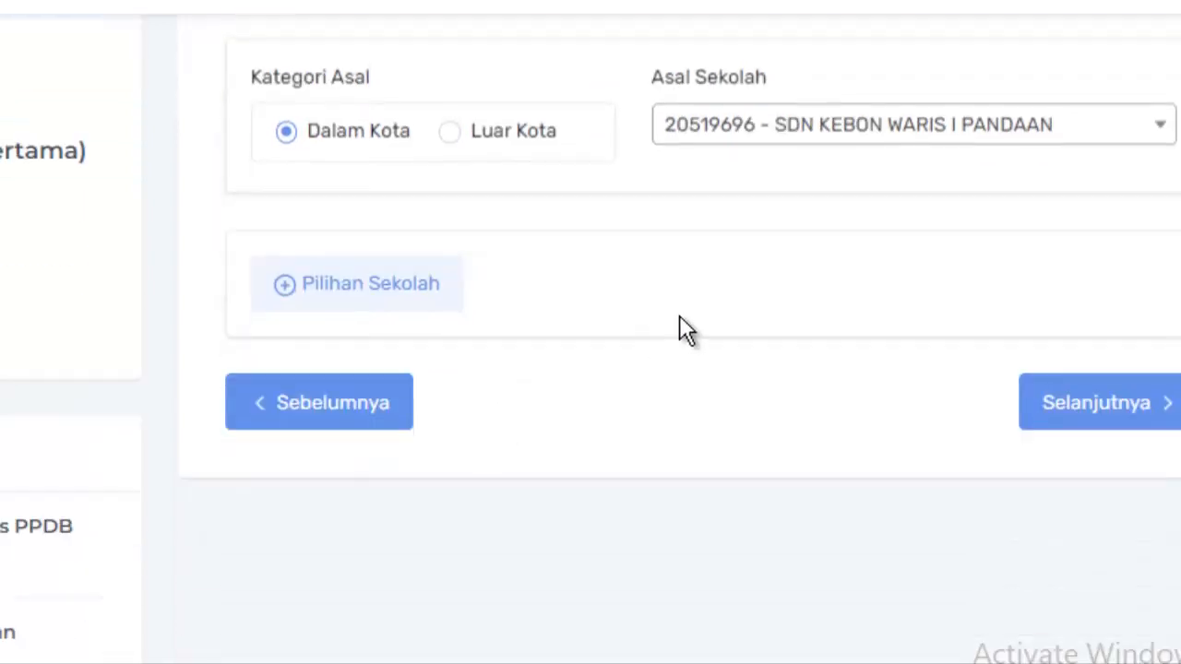
Show the Pilihan Sekolah list and browse the SMP cards and their distances to SMPN 1 PANDAAN.
click(358, 294)
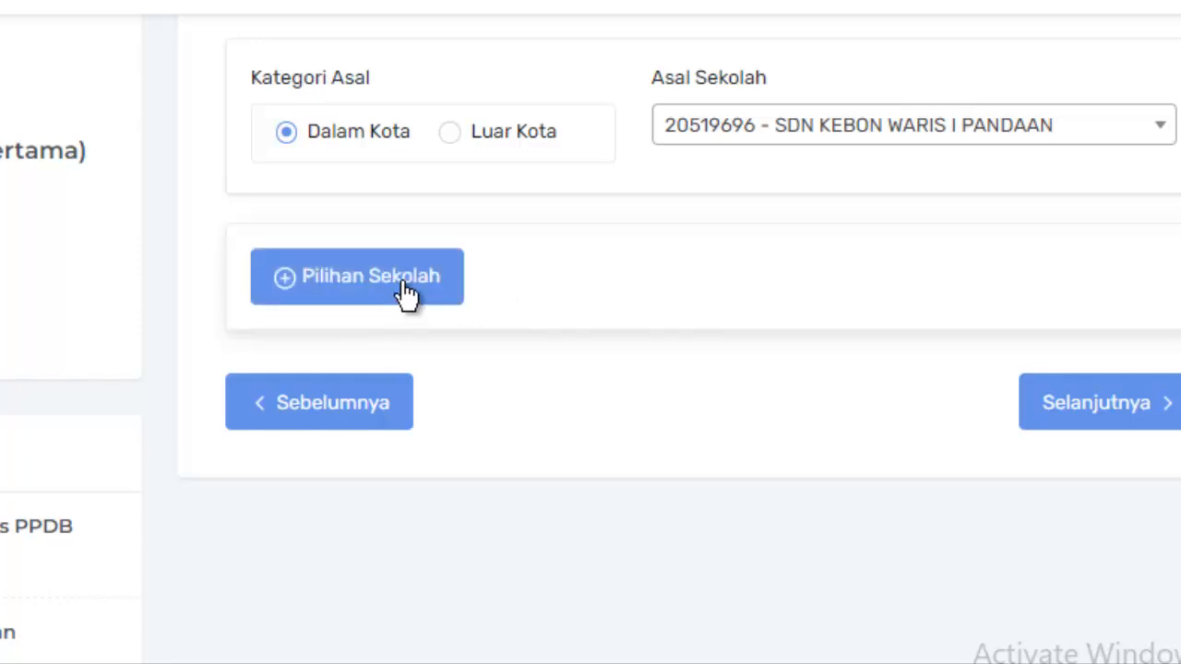
click(406, 294)
scroll(659, 286, down, 10)
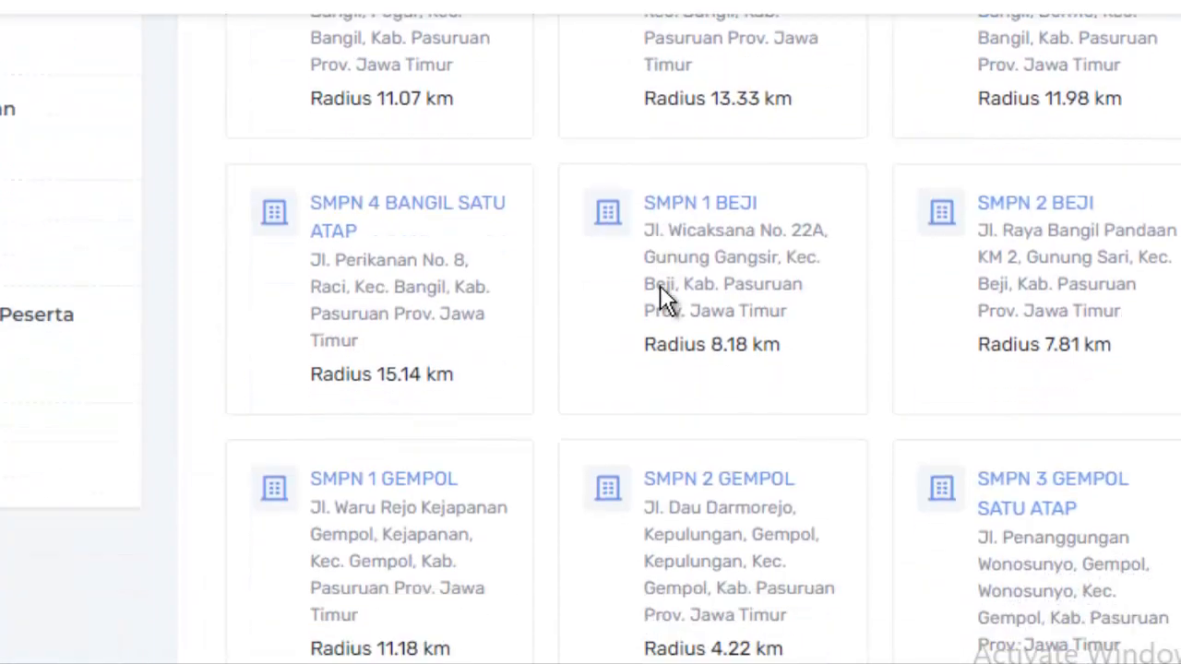
scroll(662, 291, down, 15)
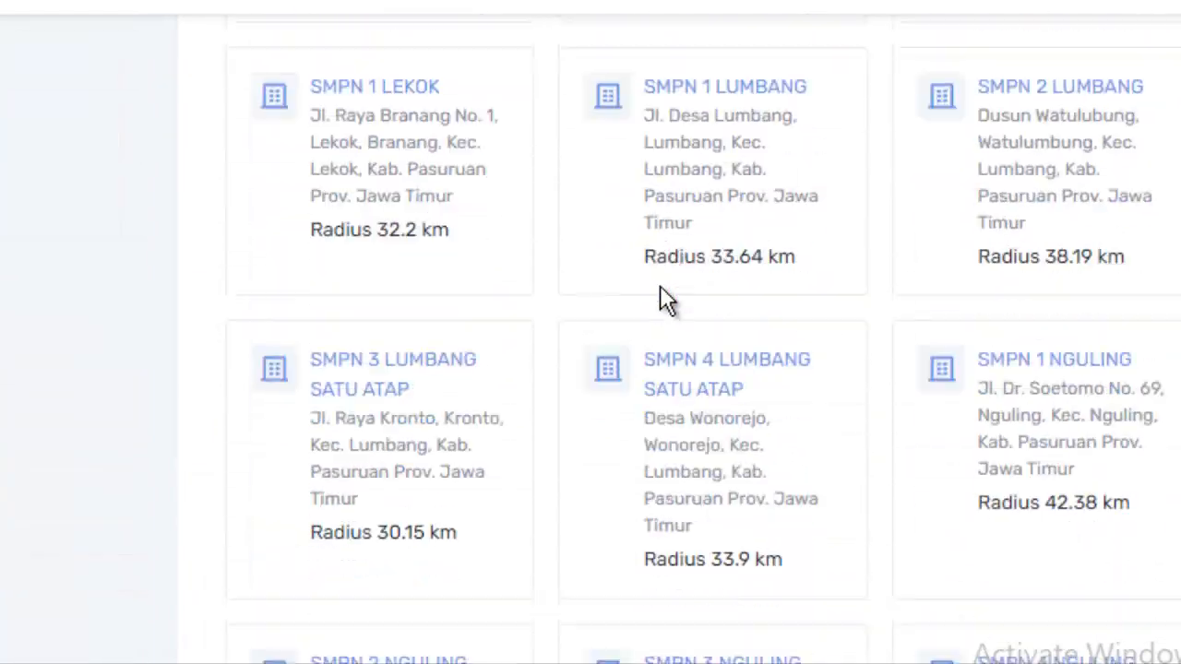
scroll(663, 289, up, 15)
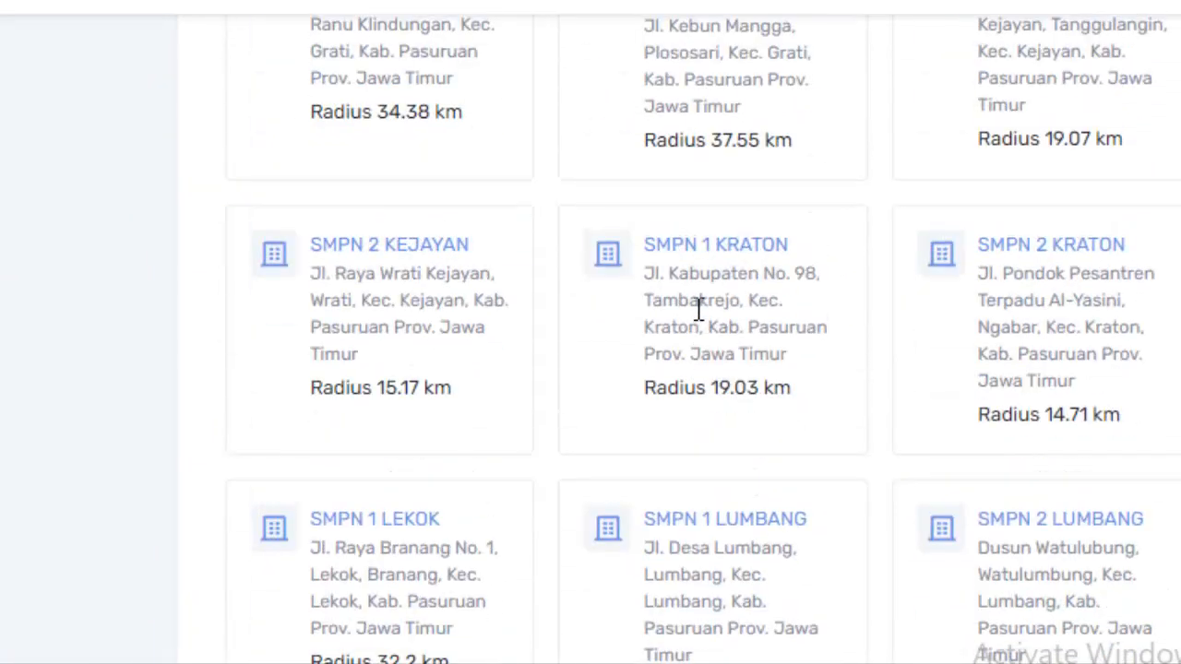
scroll(696, 307, up, 10)
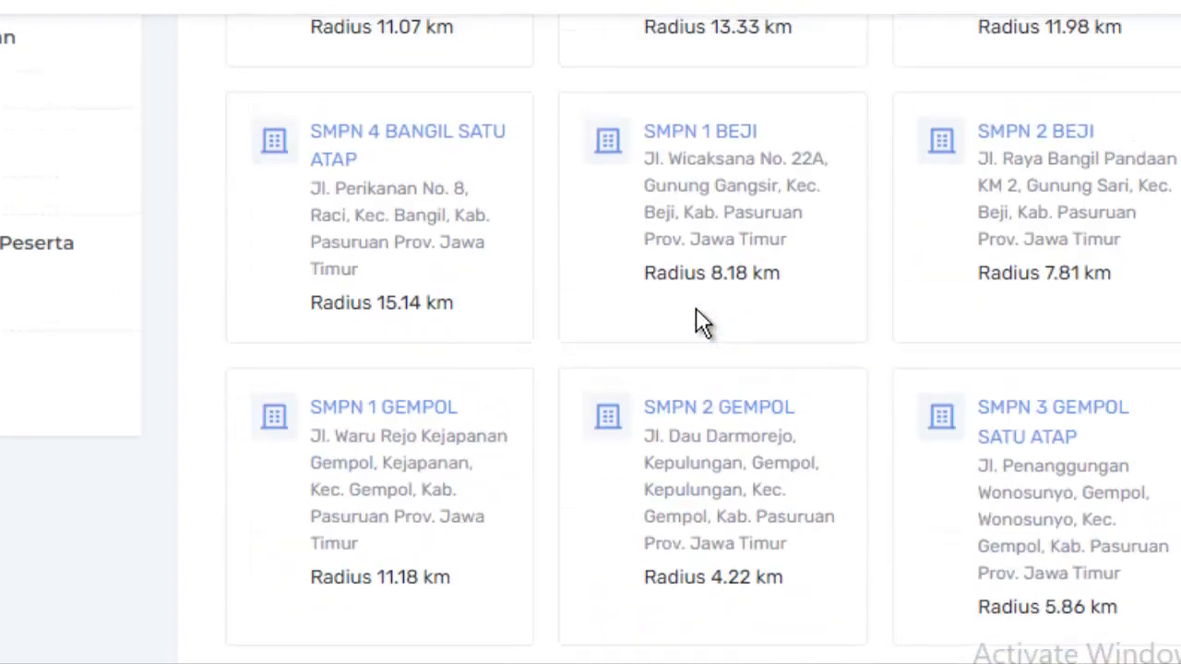
scroll(698, 309, up, 3)
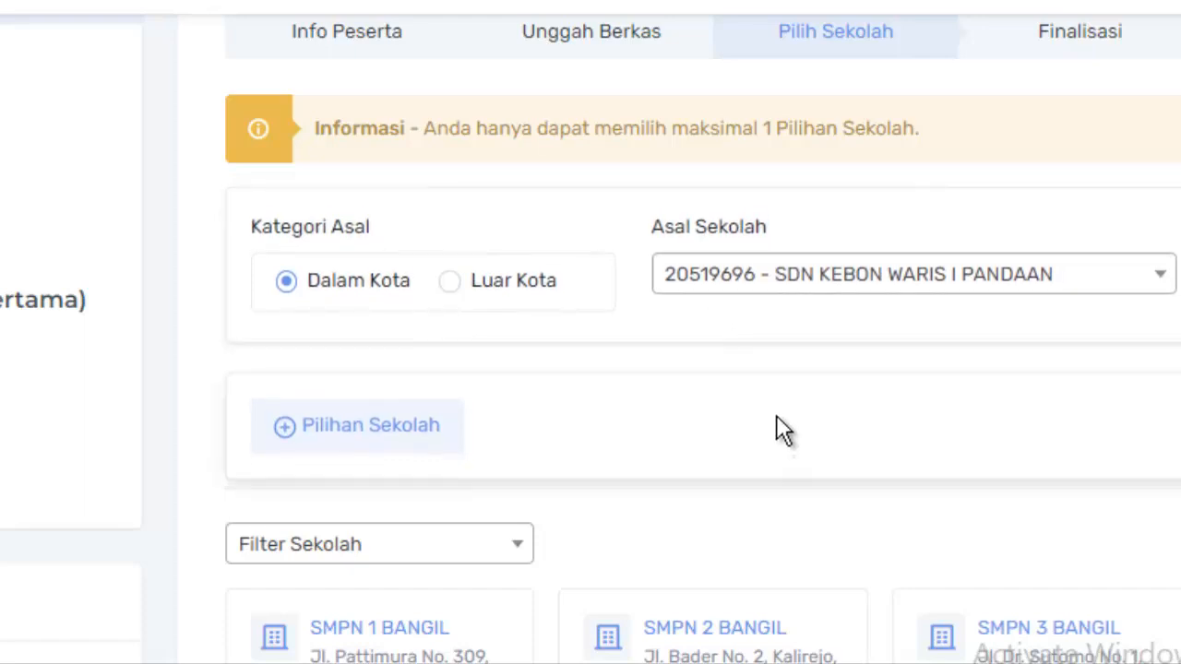
scroll(780, 438, down, 3)
scroll(778, 415, down, 2)
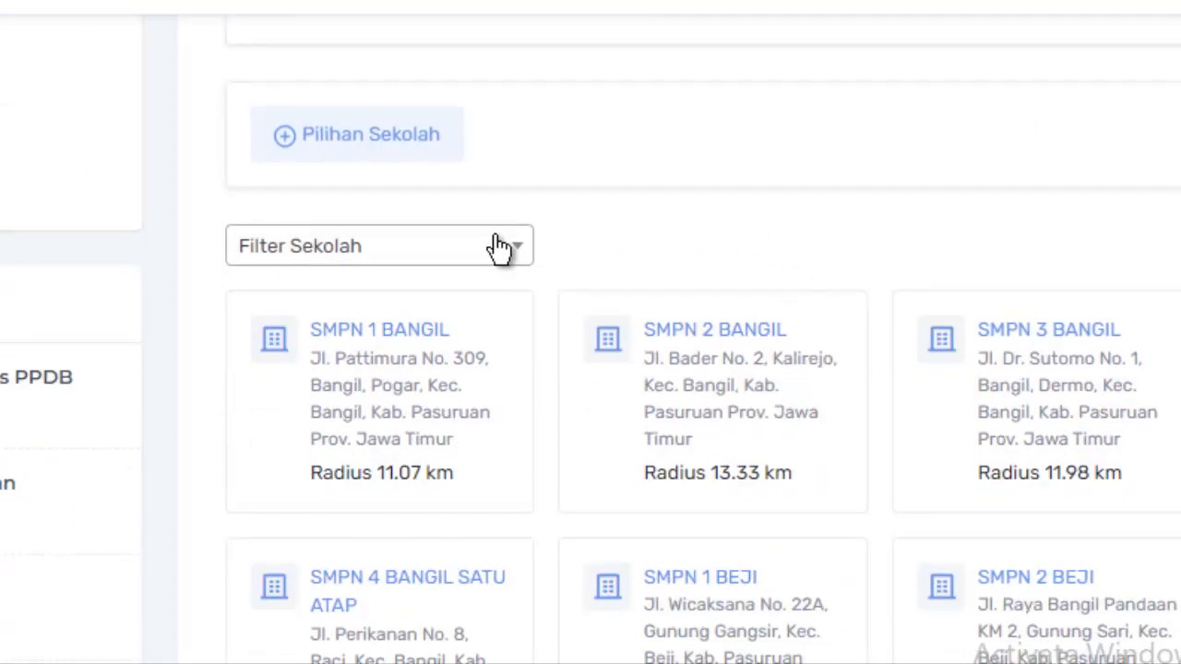
scroll(941, 271, down, 6)
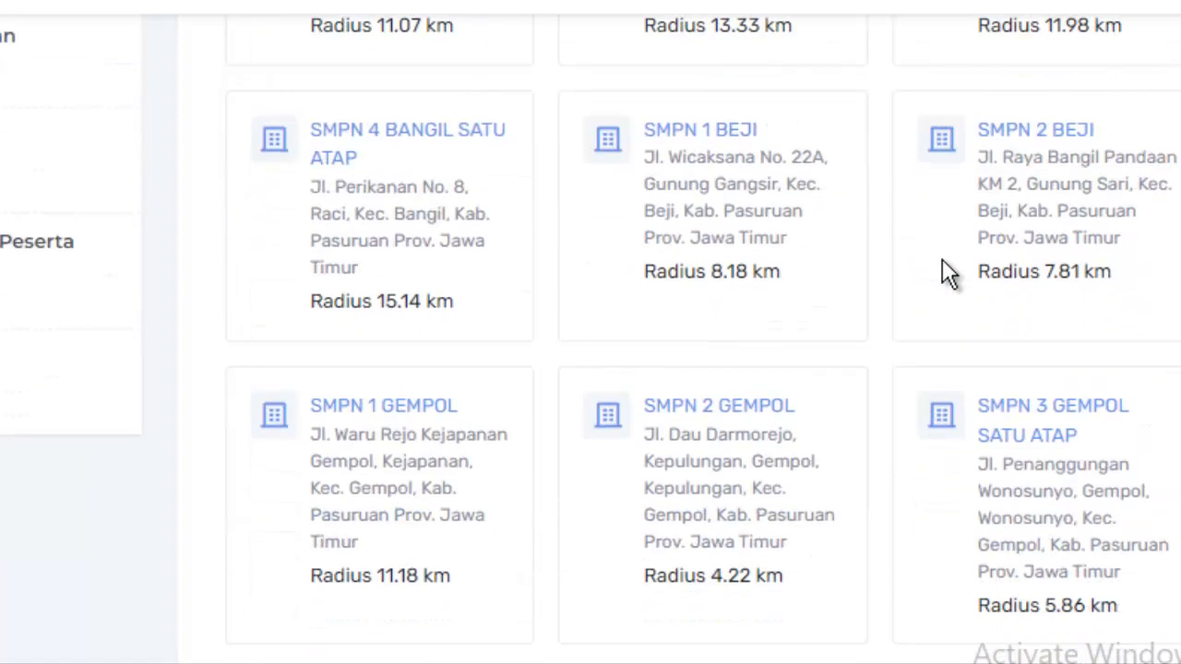
scroll(862, 295, down, 6)
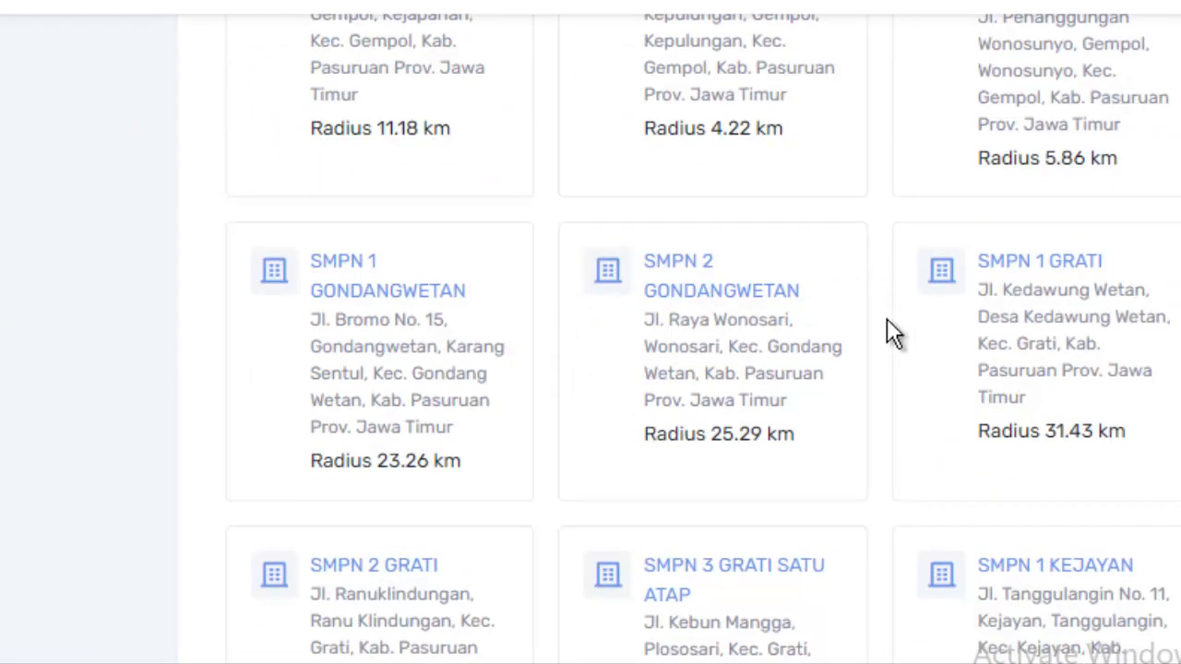
scroll(886, 320, down, 6)
scroll(886, 320, down, 6)
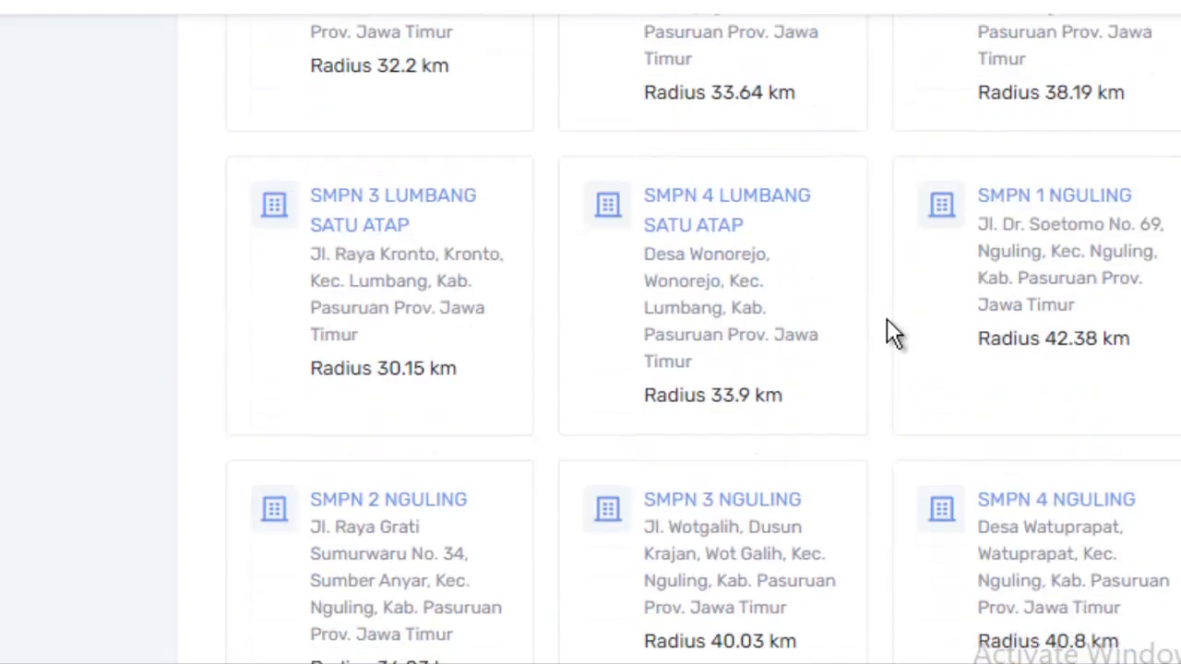
scroll(887, 320, down, 12)
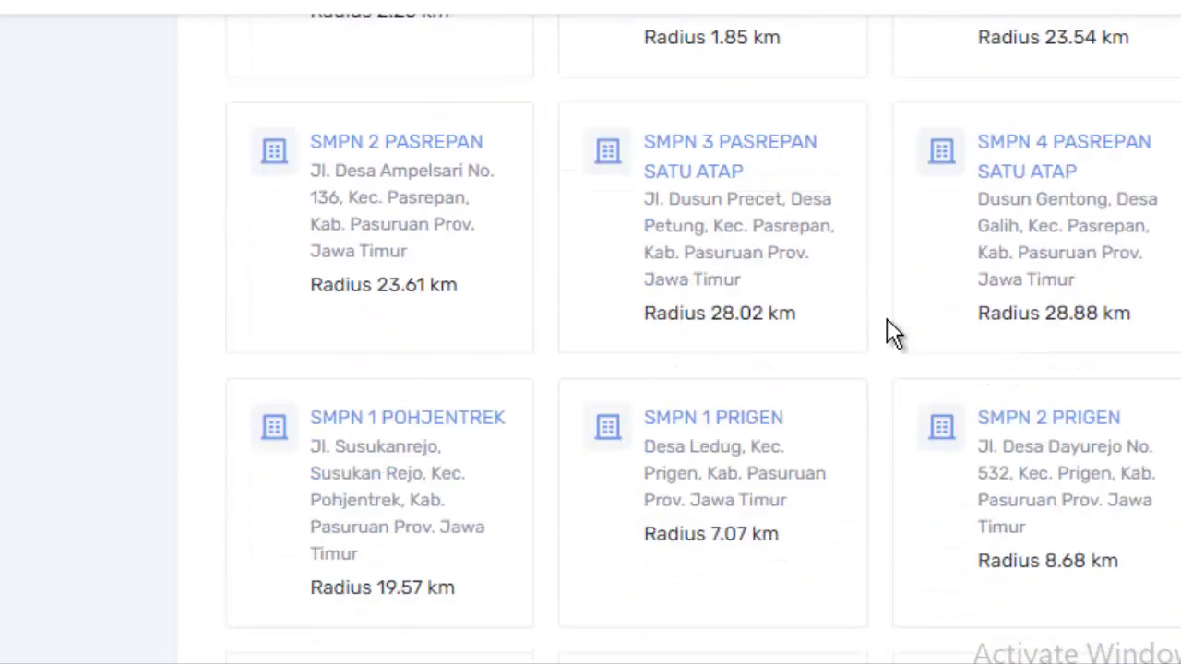
scroll(886, 320, down, 4)
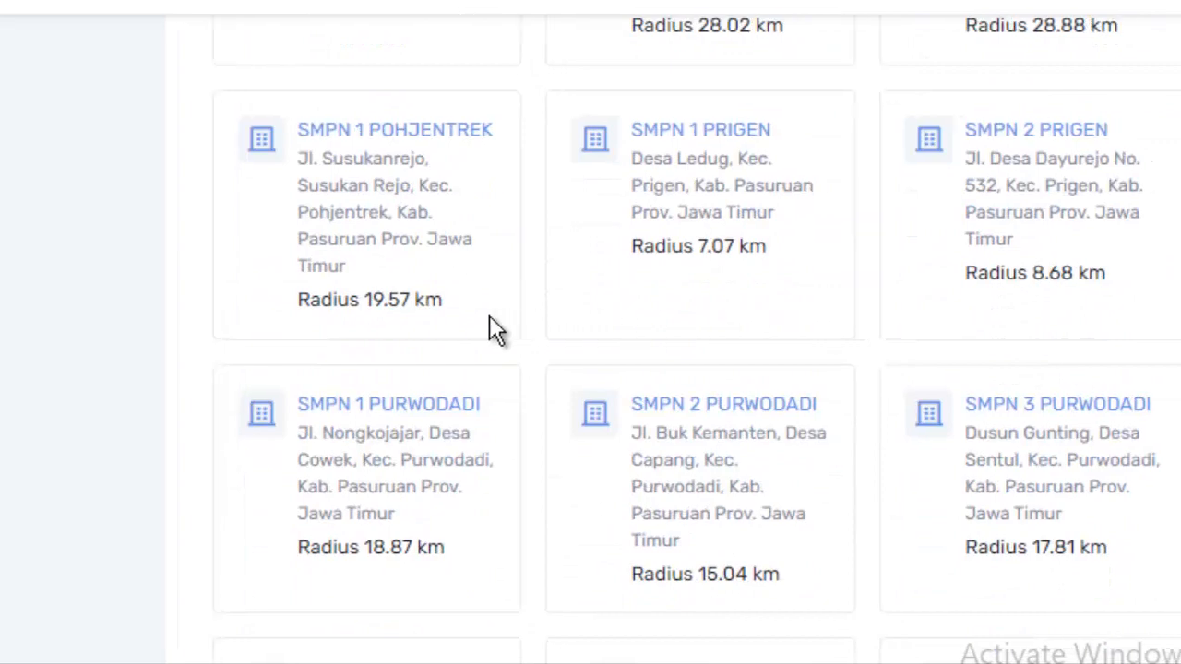
scroll(385, 318, up, 4)
scroll(304, 323, up, 4)
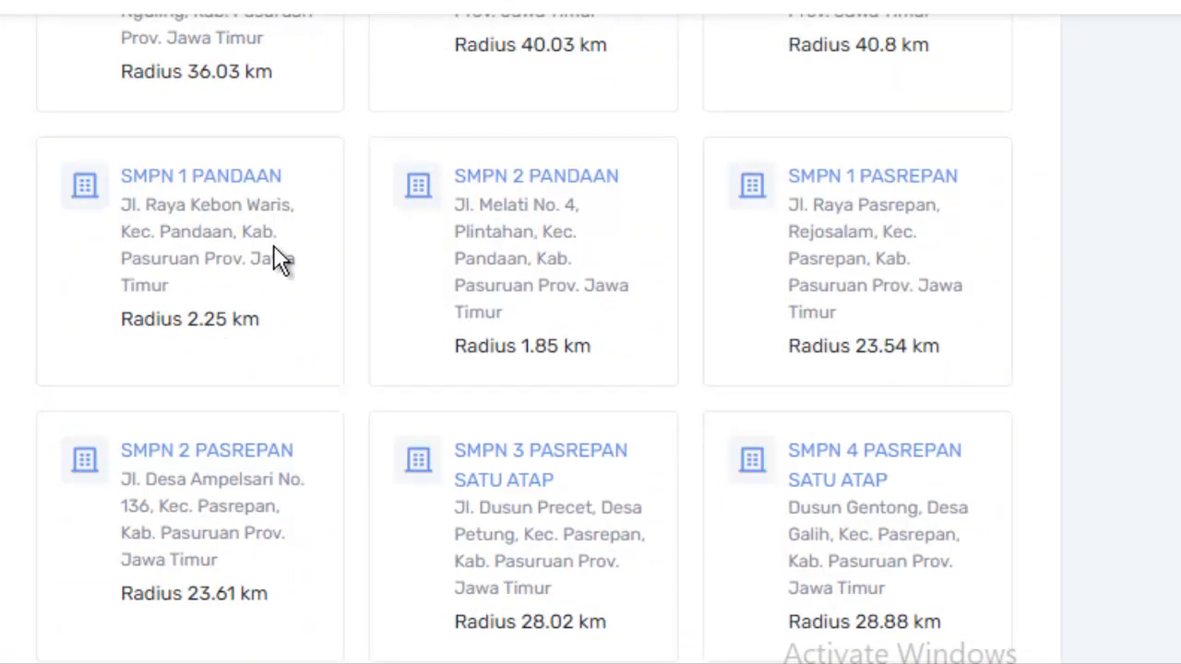
Choose SMPN 1 PANDAAN (2.25 km radius) as the destination school and continue to Finalisasi.
click(194, 185)
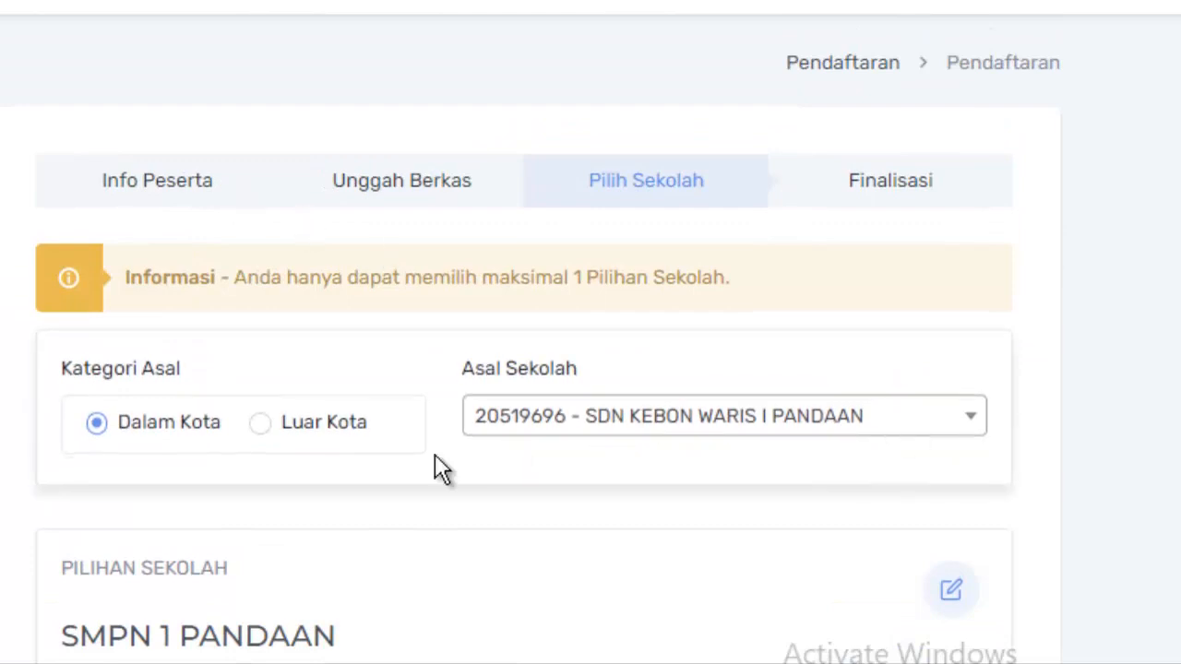
scroll(343, 436, down, 5)
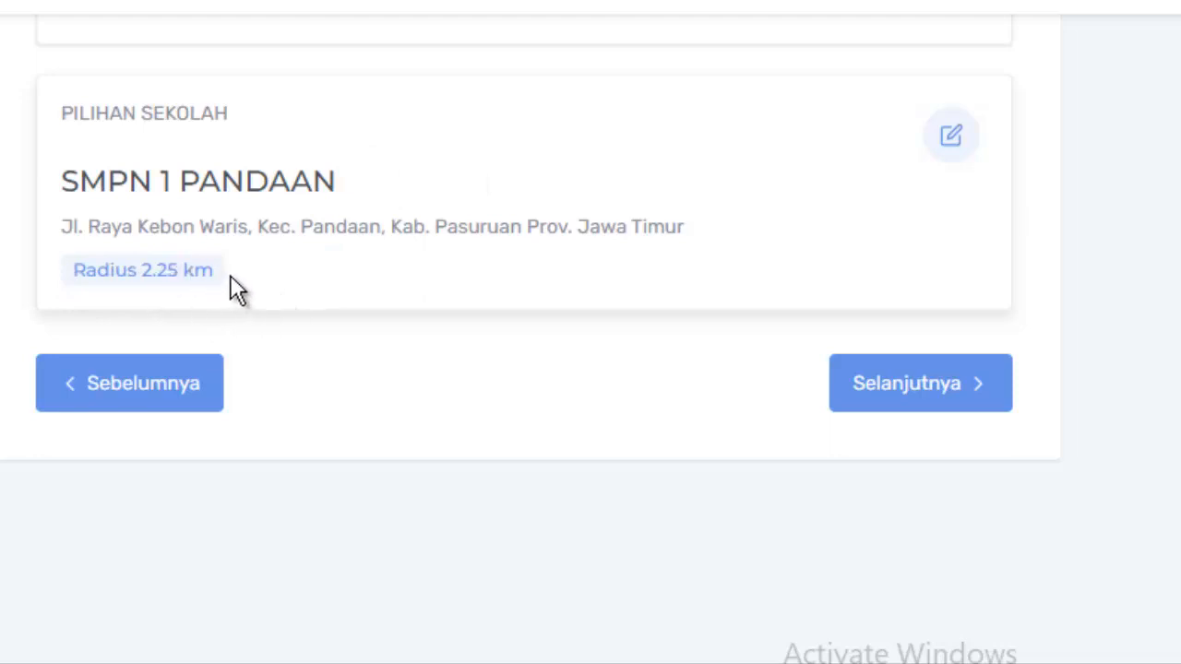
click(937, 386)
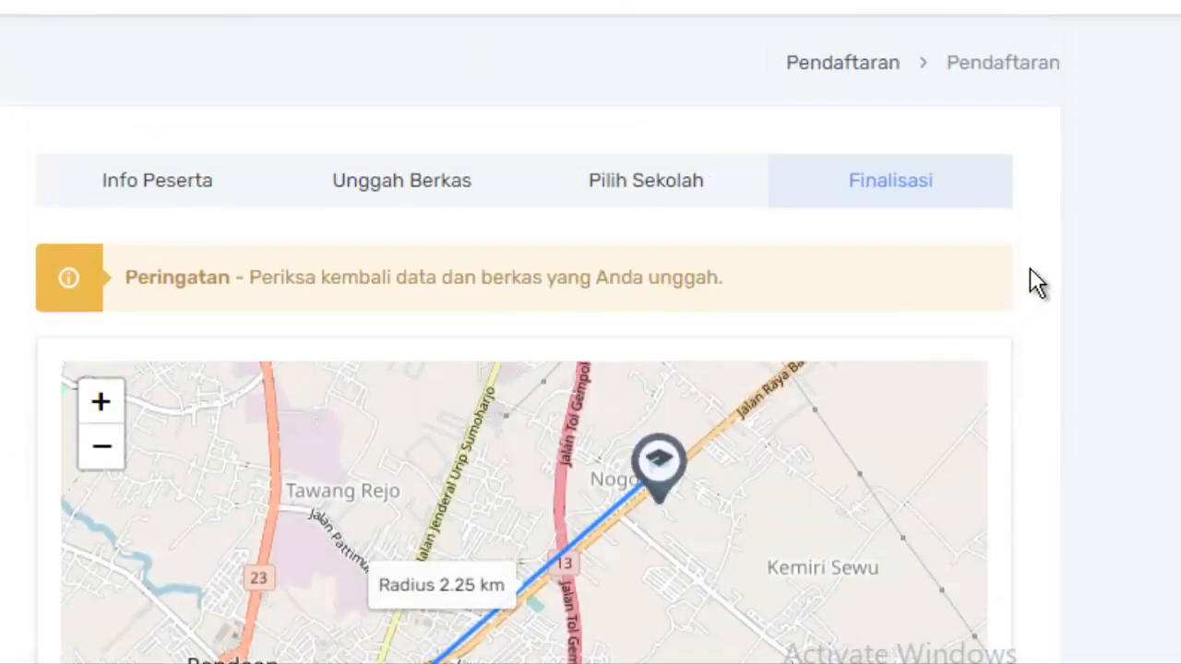
scroll(1046, 226, down, 3)
scroll(1046, 226, up, 3)
scroll(945, 239, down, 5)
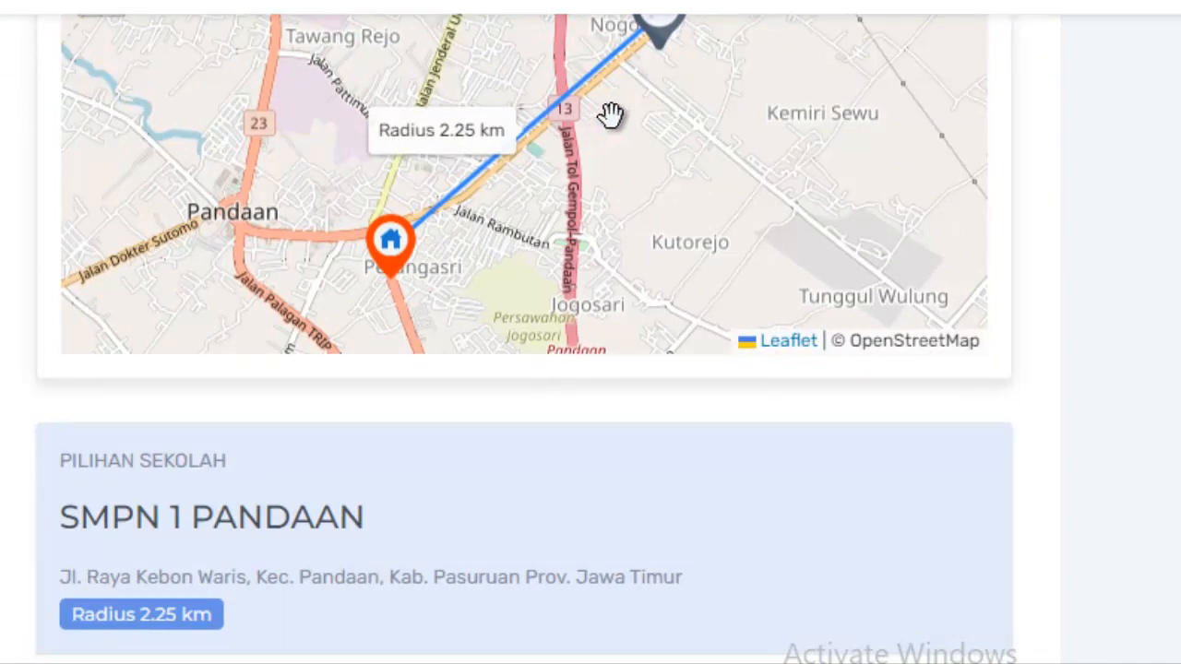
scroll(746, 171, up, 1)
scroll(606, 215, down, 1)
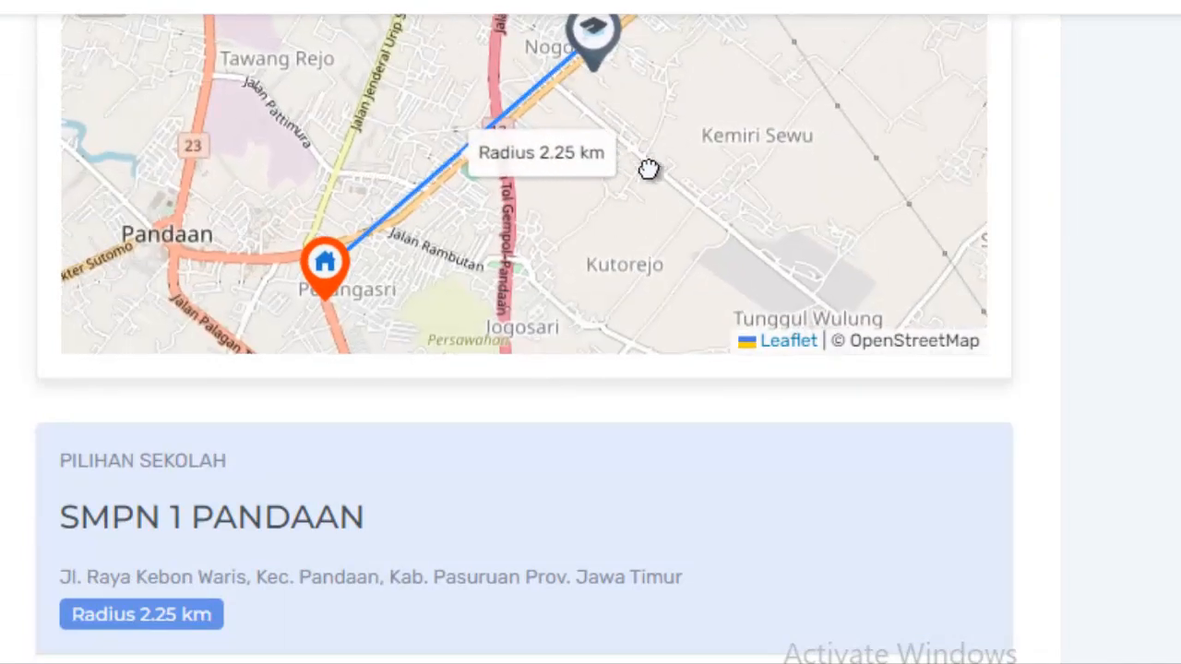
drag(649, 169, 654, 216)
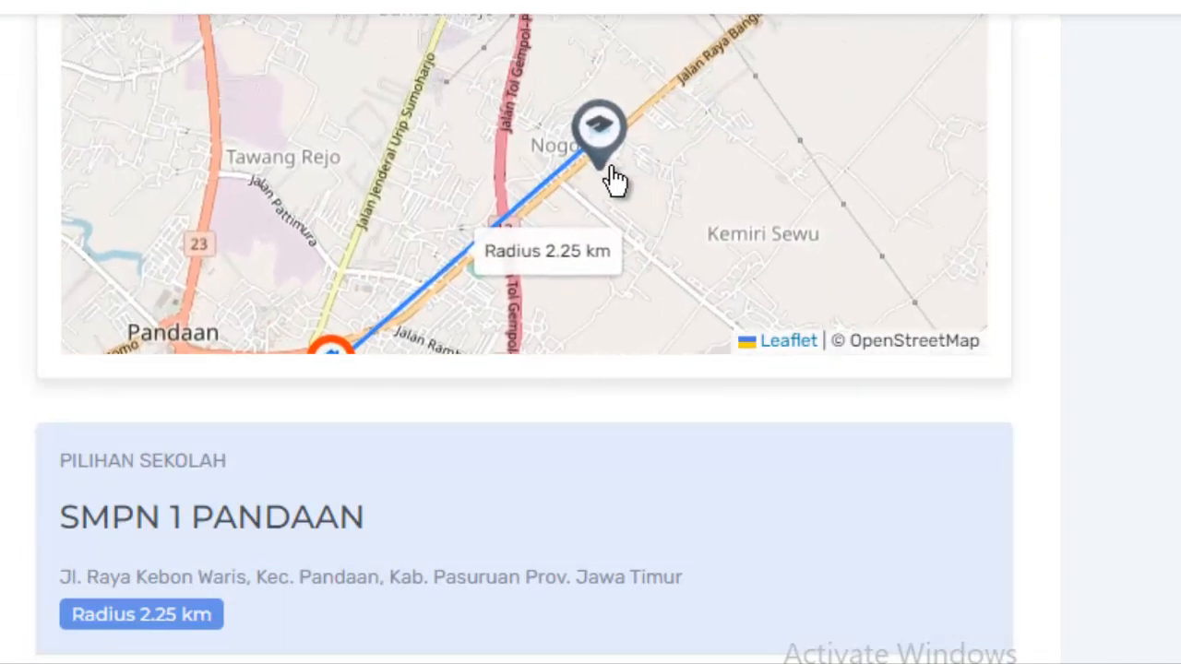
drag(718, 209, 760, 83)
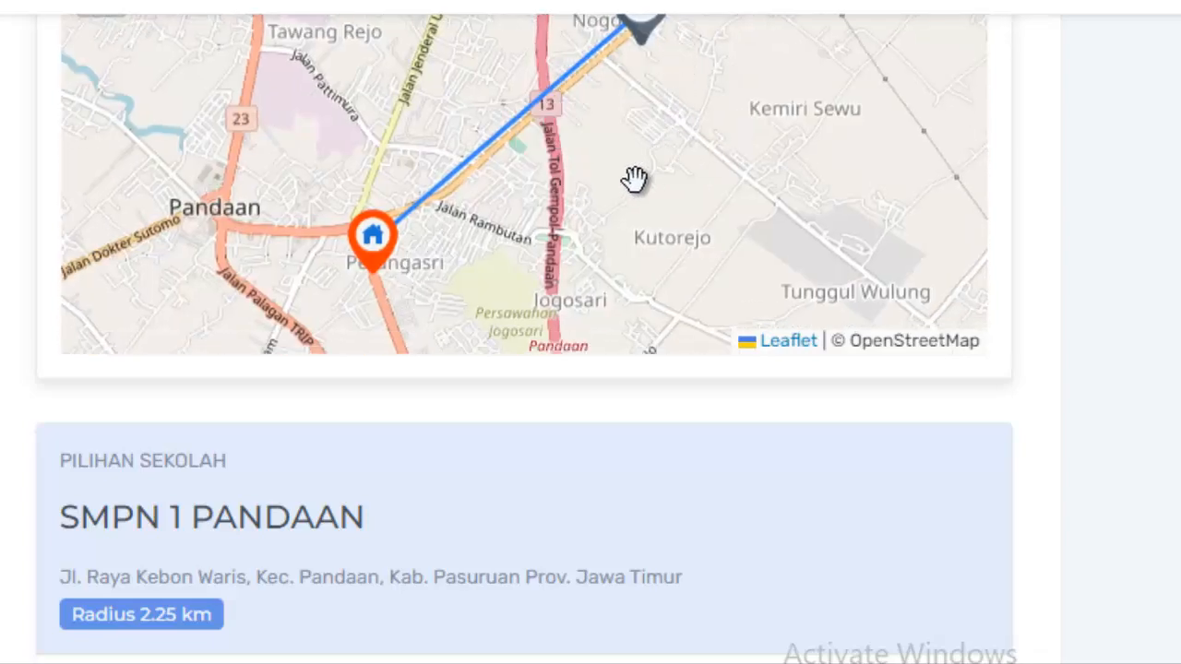
scroll(634, 178, down, 2)
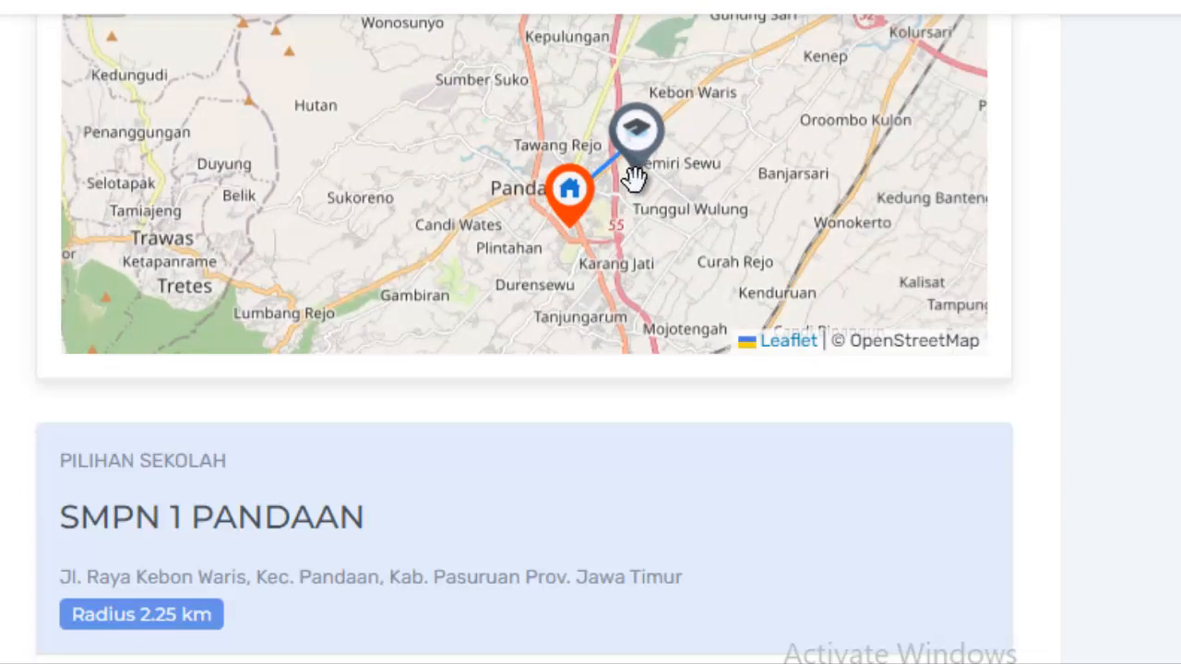
scroll(633, 250, up, 1)
scroll(1094, 324, down, 10)
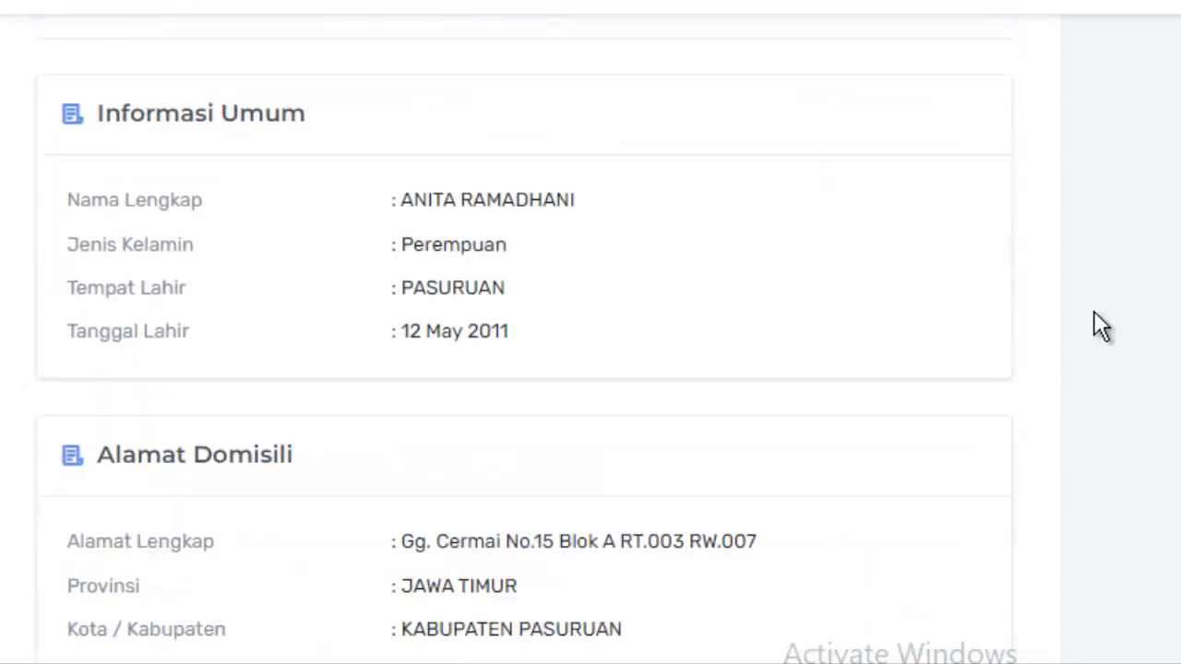
scroll(1094, 318, down, 10)
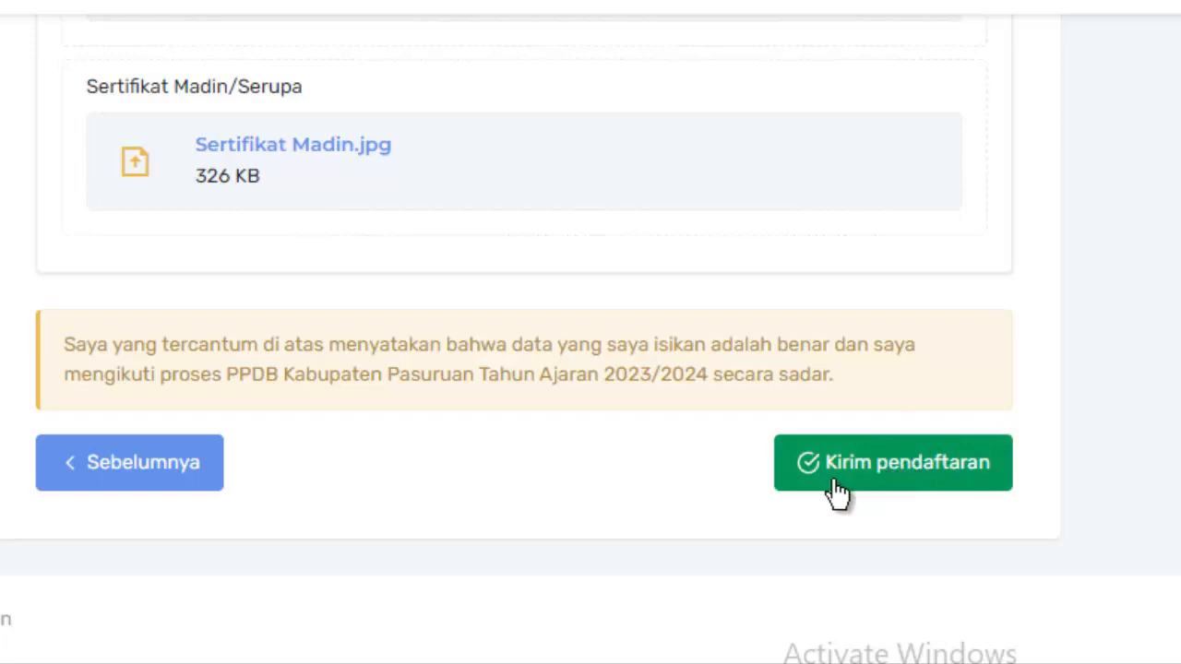
scroll(567, 318, up, 5)
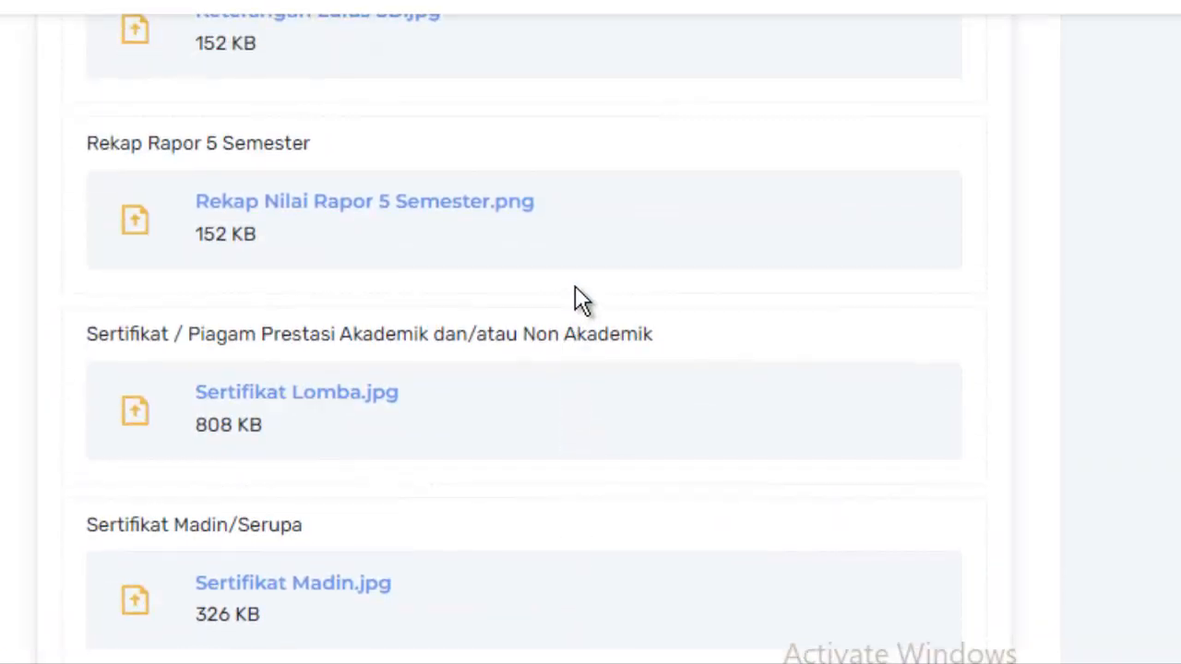
scroll(574, 298, down, 5)
Send the registration via Kirim pendaftaran, confirm with Ya, and close the success dialog.
click(1015, 499)
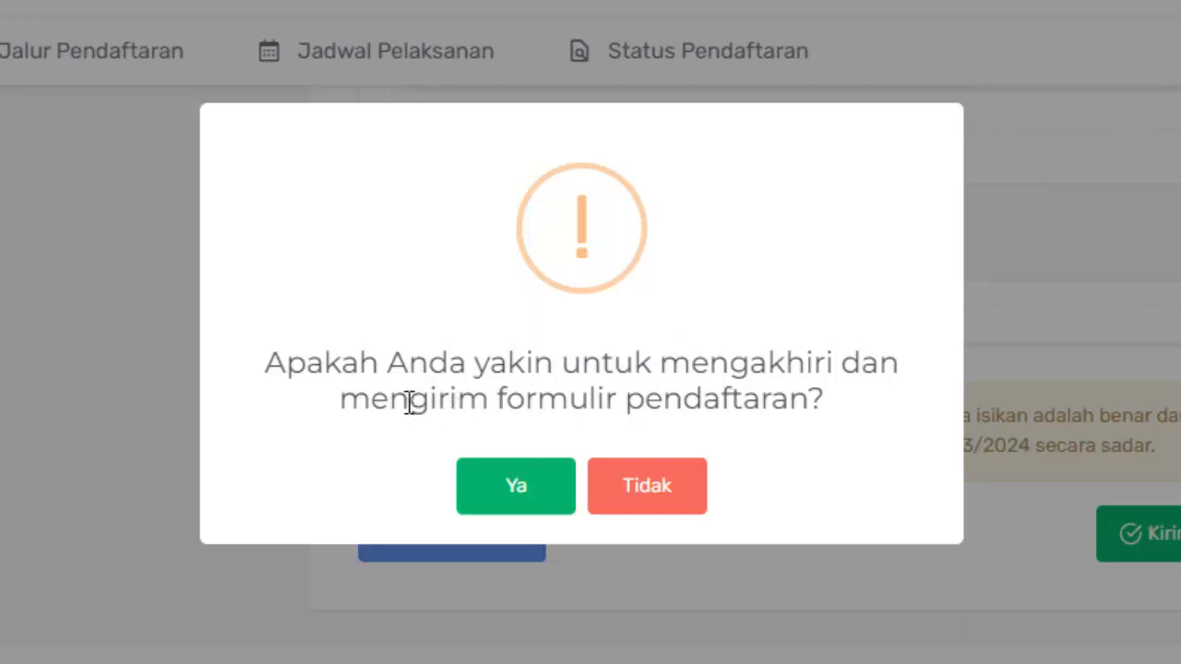
click(515, 499)
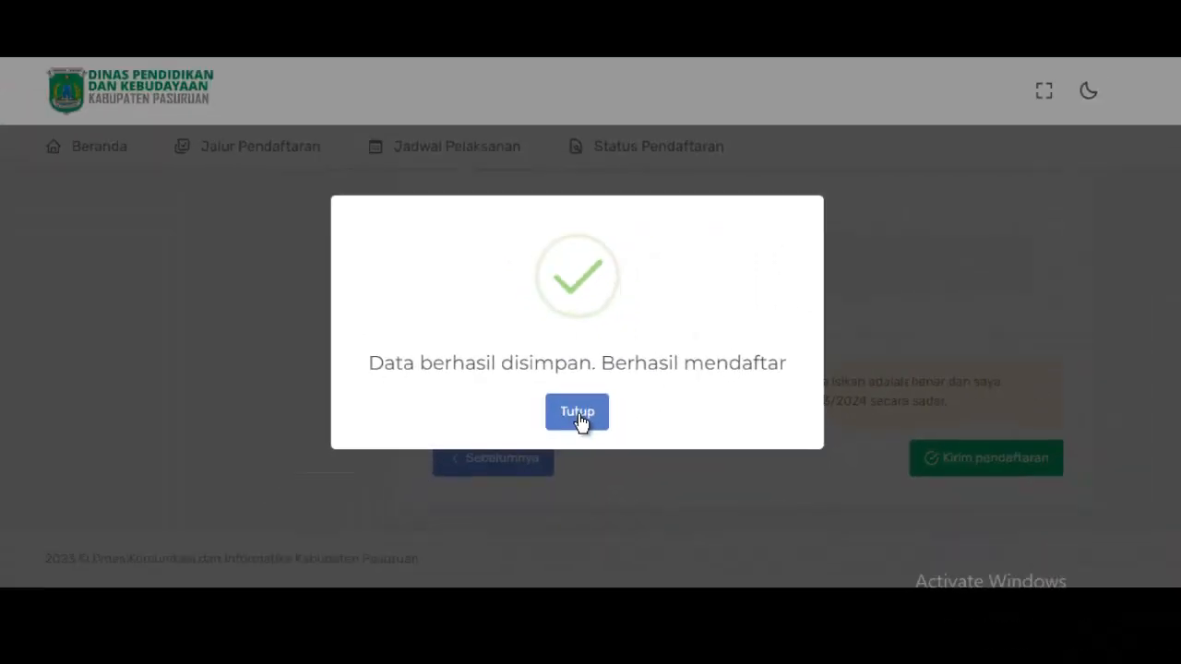
click(582, 446)
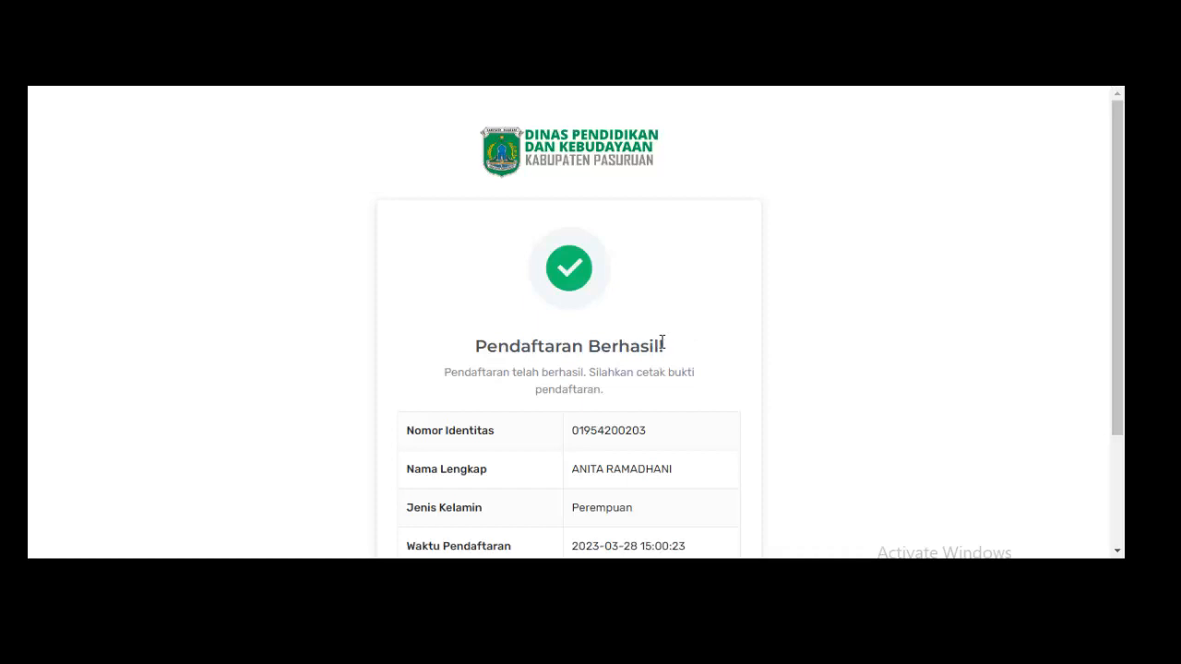
Open the Cetak Bukti Pendaftaran proof of registration as a PDF.
scroll(747, 351, down, 2)
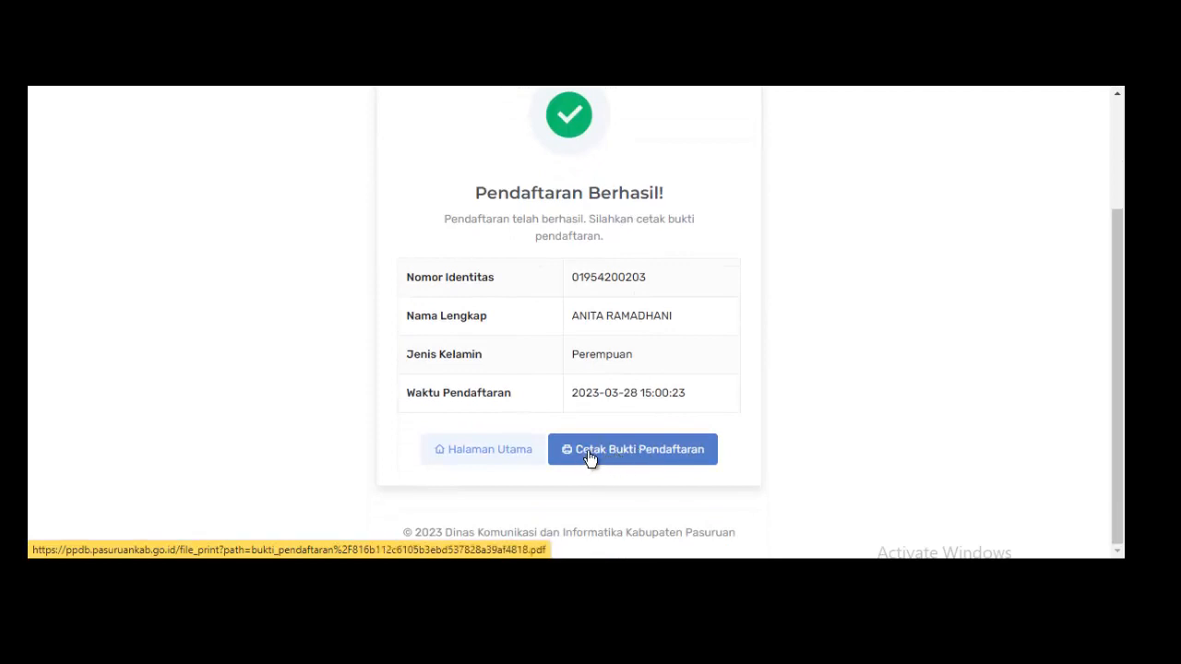
click(652, 456)
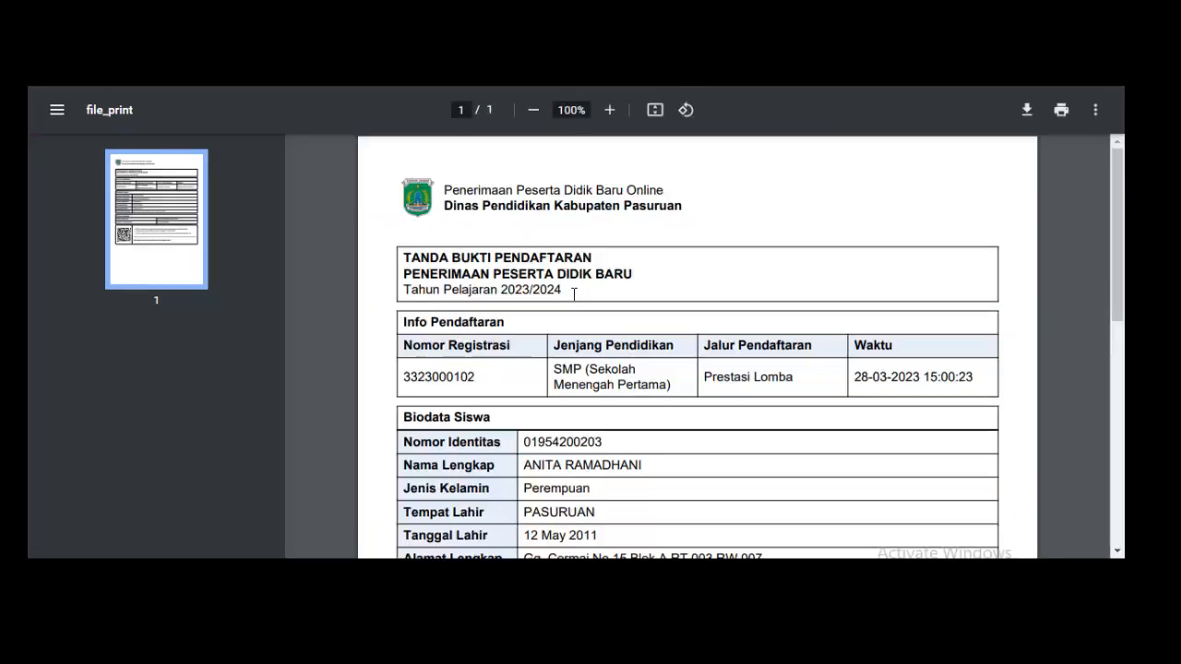
Review the Tanda Bukti Pendaftaran PDF and start downloading it from the viewer.
scroll(655, 266, down, 1)
scroll(656, 266, down, 5)
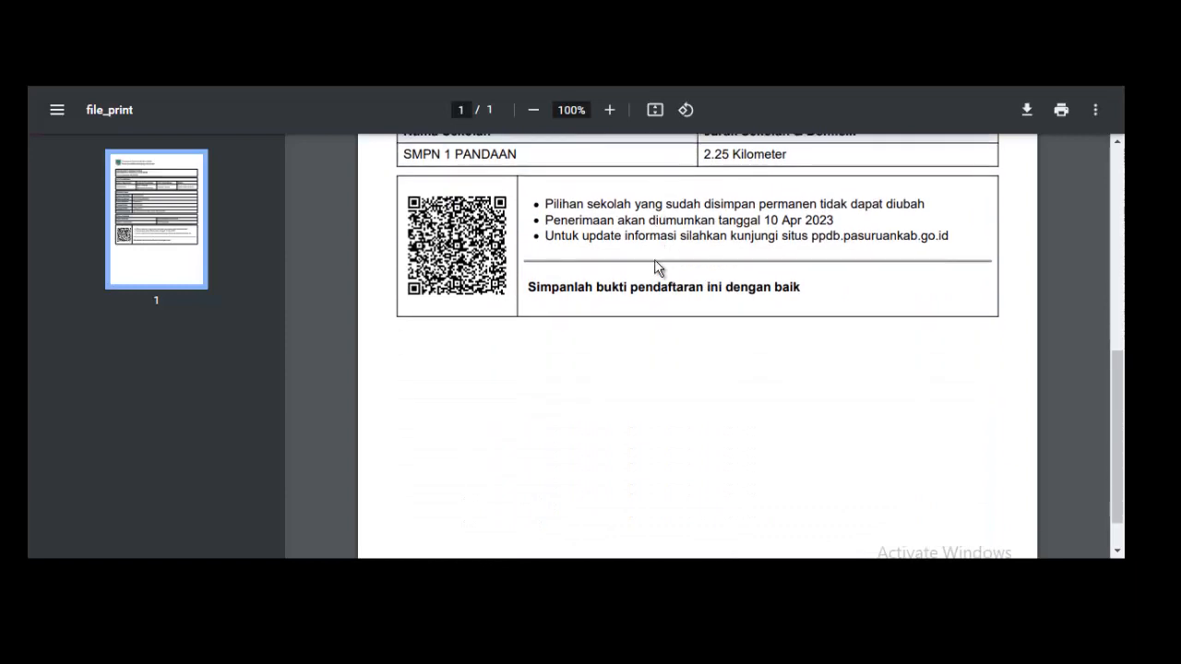
scroll(657, 267, up, 3)
scroll(655, 267, up, 3)
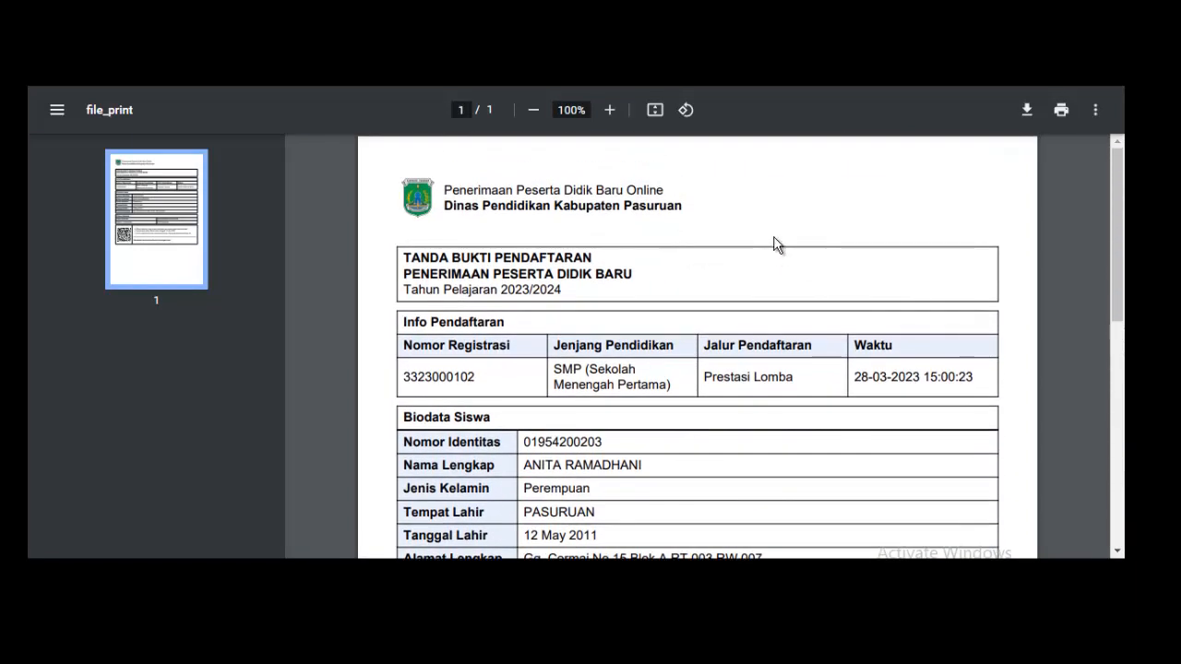
scroll(751, 256, down, 3)
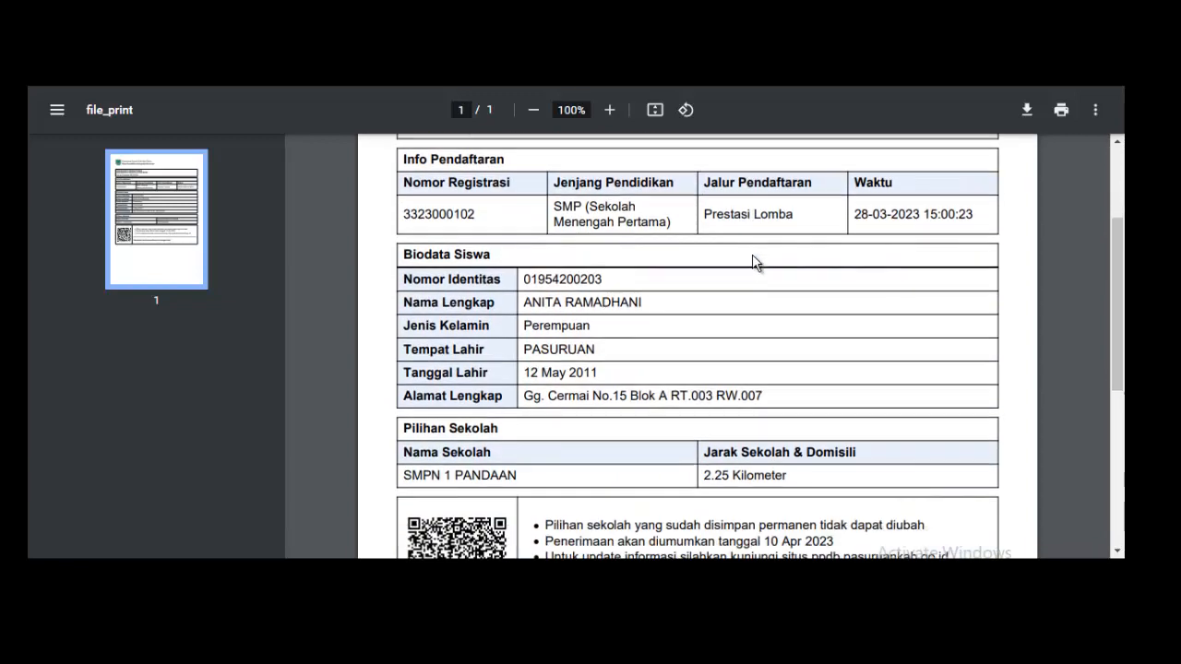
scroll(752, 255, down, 3)
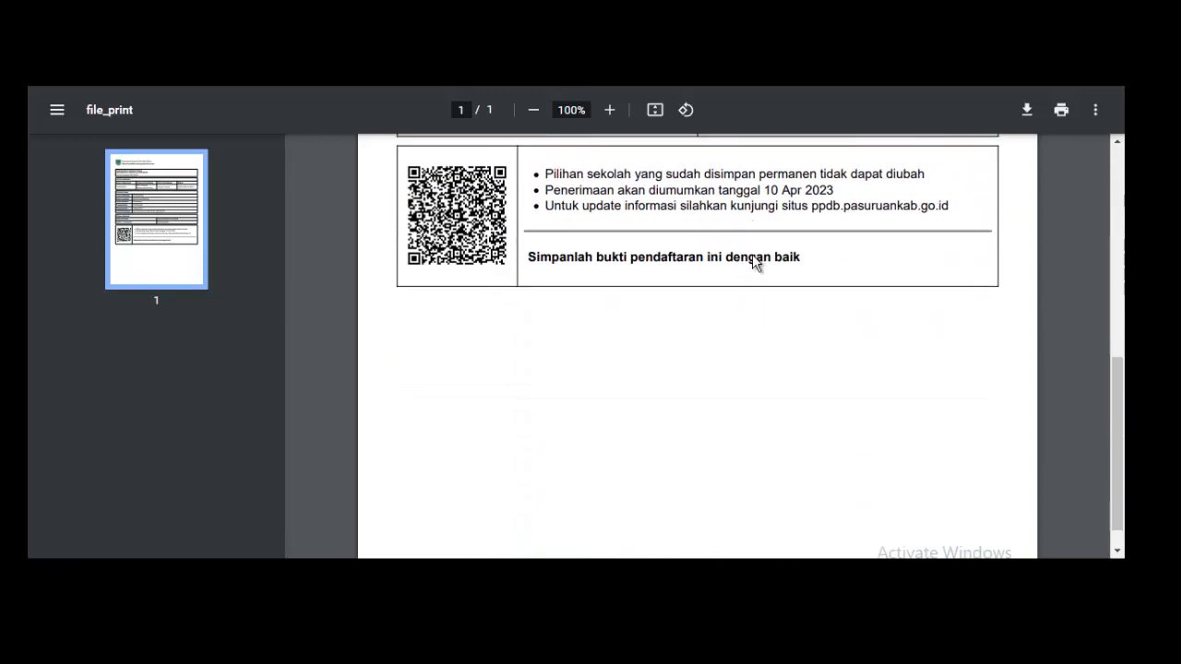
scroll(751, 254, up, 6)
click(1028, 111)
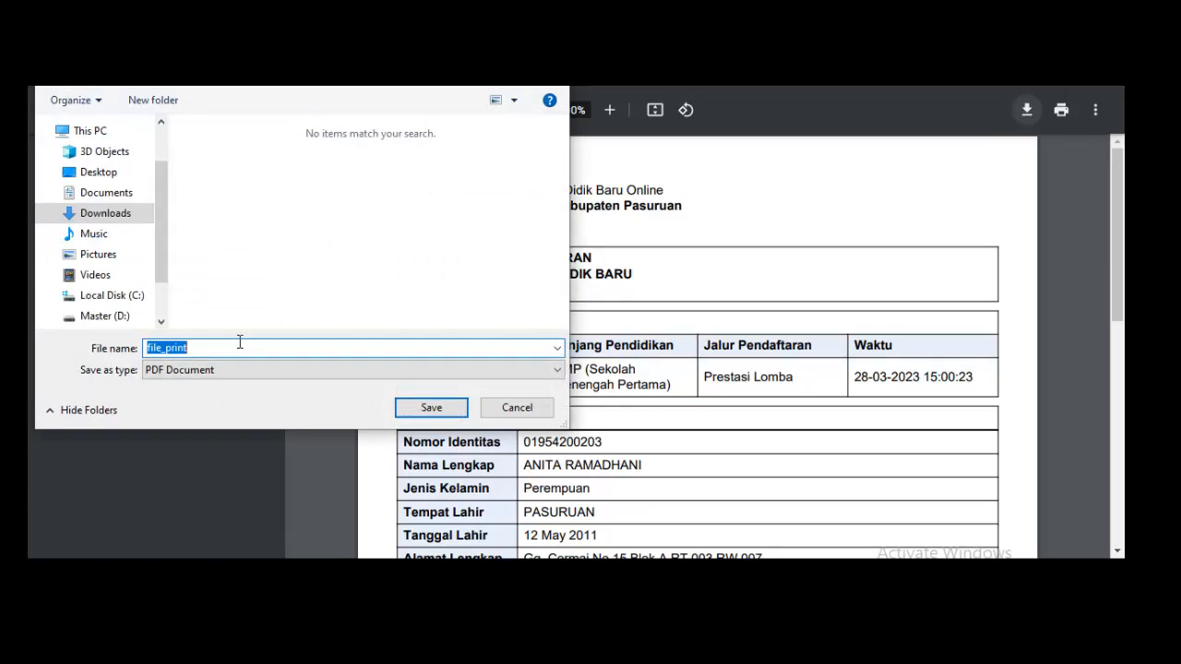
Save the proof PDF as 'Bukti Pendaftaran'.
text(Bukti Pendaftara)
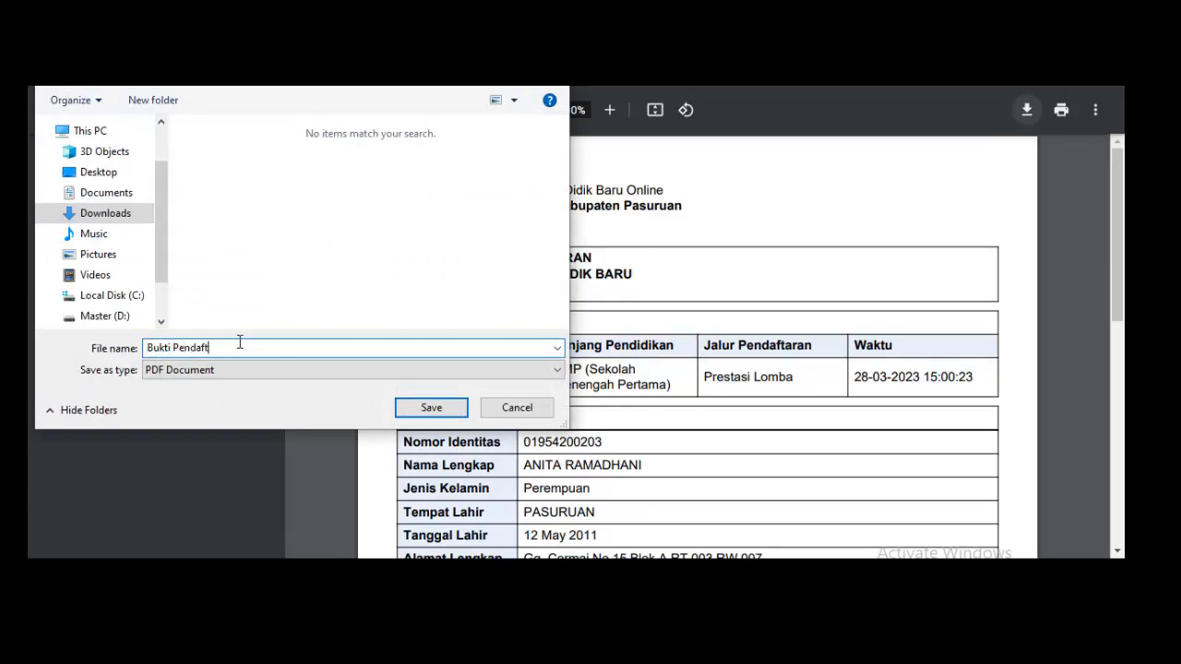
text(n)
click(431, 408)
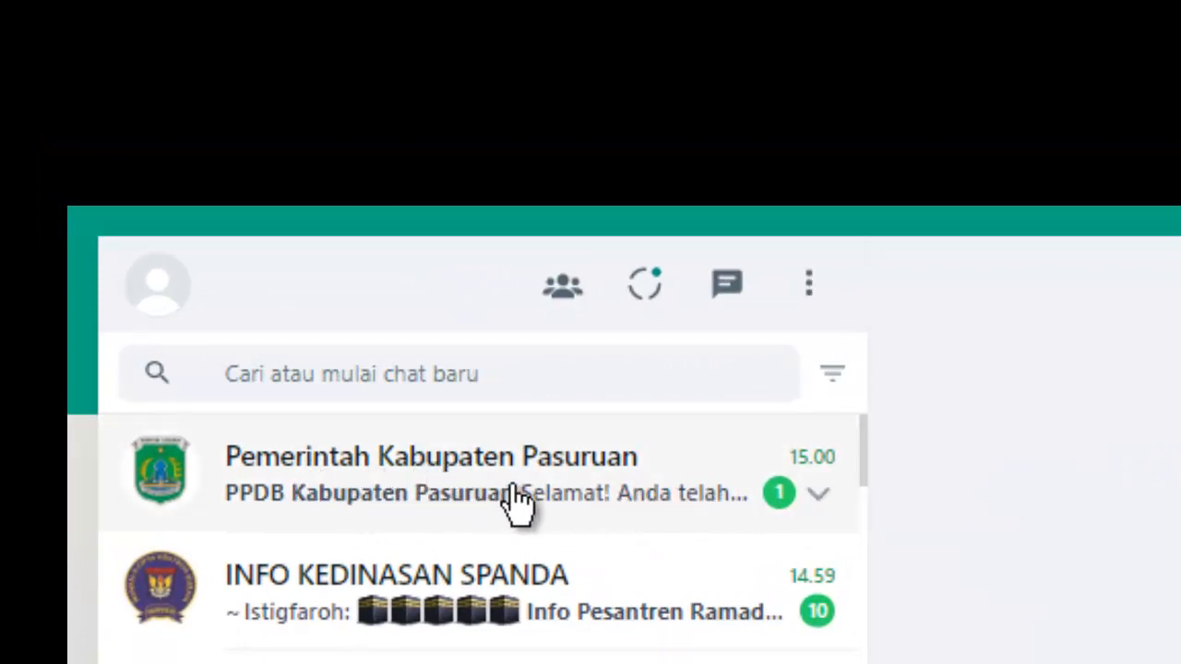
Open the Pemerintah Kabupaten Pasuruan chat and follow its pasuruankab.go.id Check Status link.
click(391, 501)
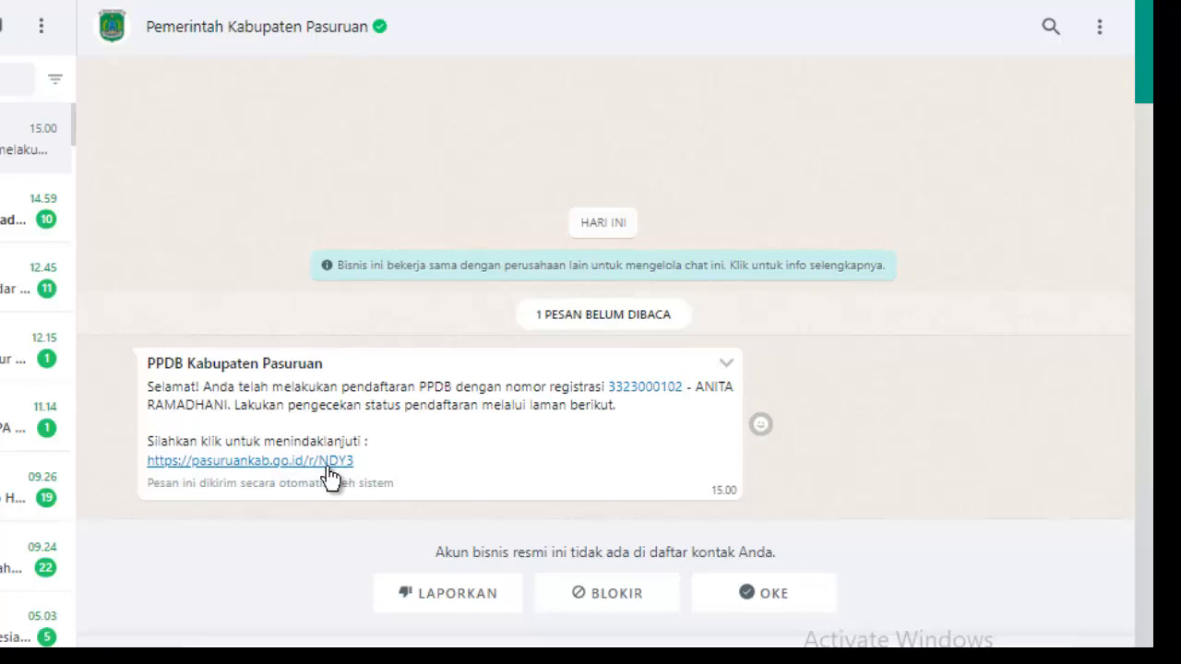
click(274, 463)
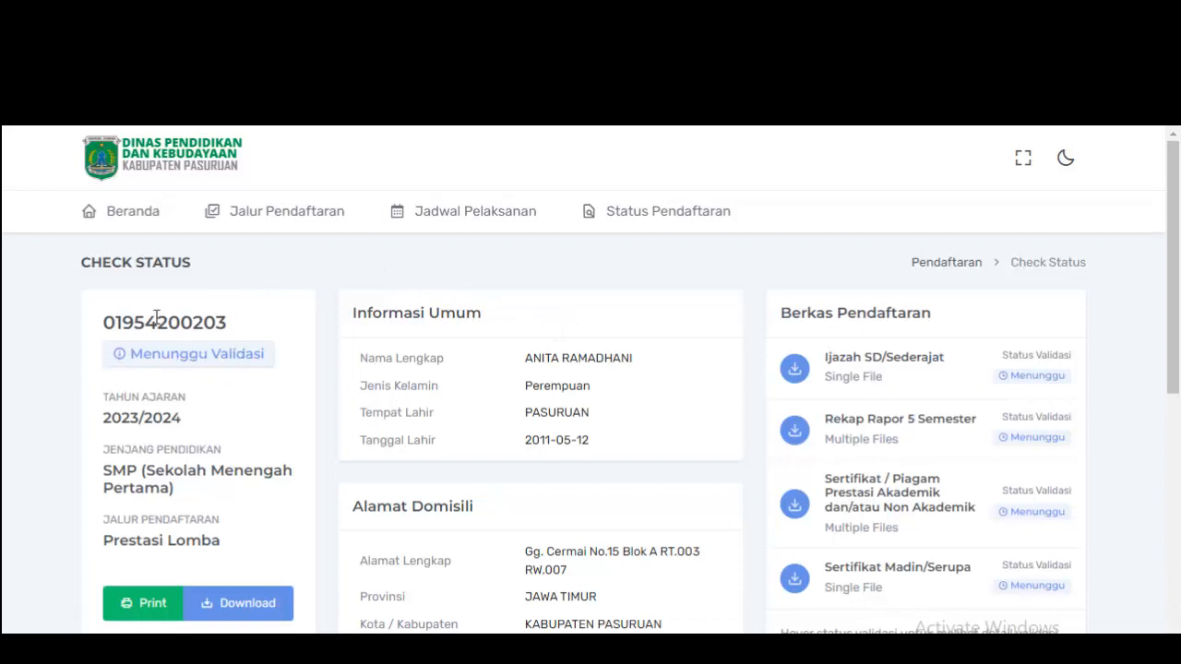
Scroll through the Check Status page to review the Menunggu Validasi registration status.
scroll(532, 327, down, 3)
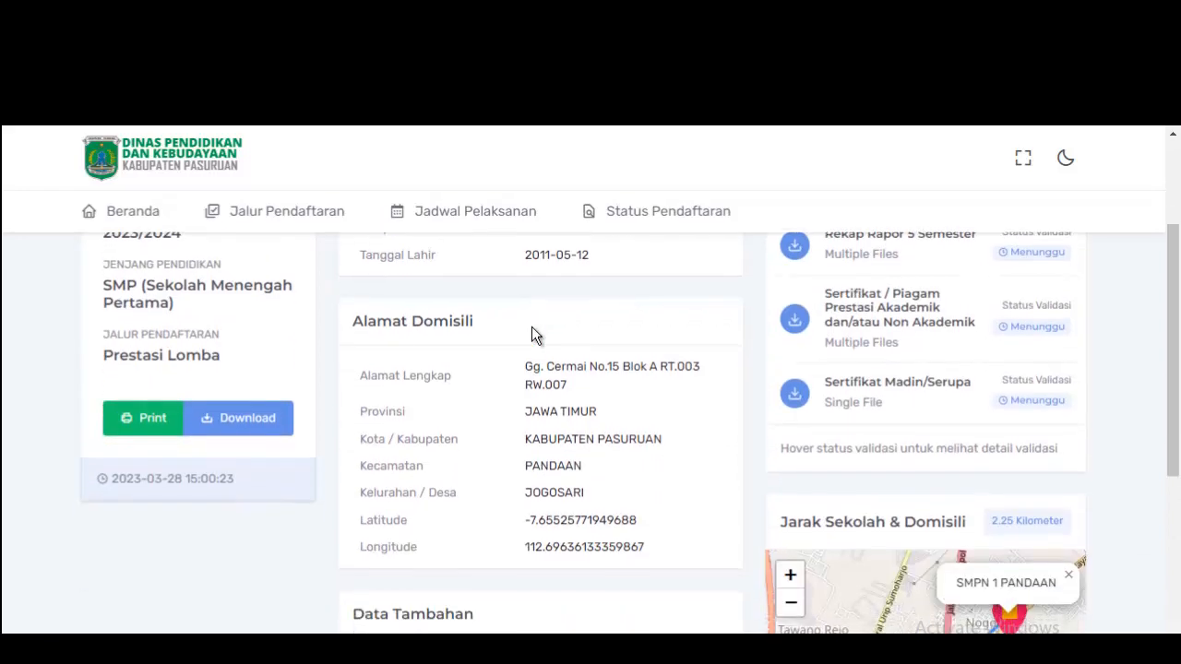
scroll(489, 348, down, 3)
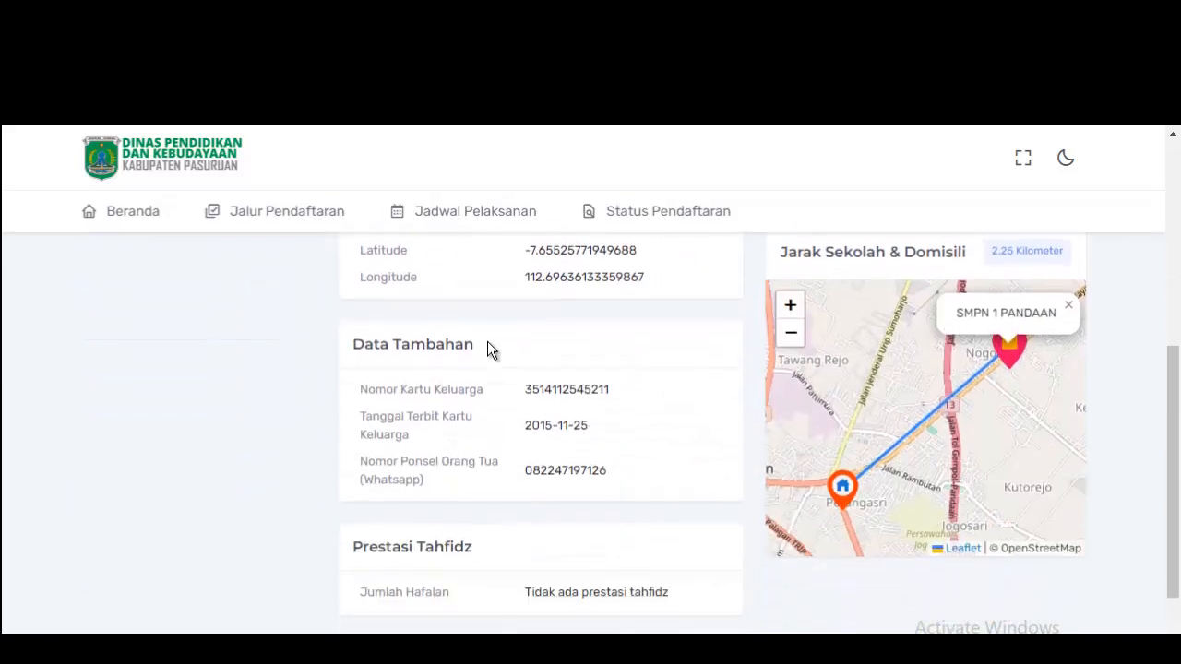
scroll(489, 349, down, 1)
scroll(487, 348, up, 7)
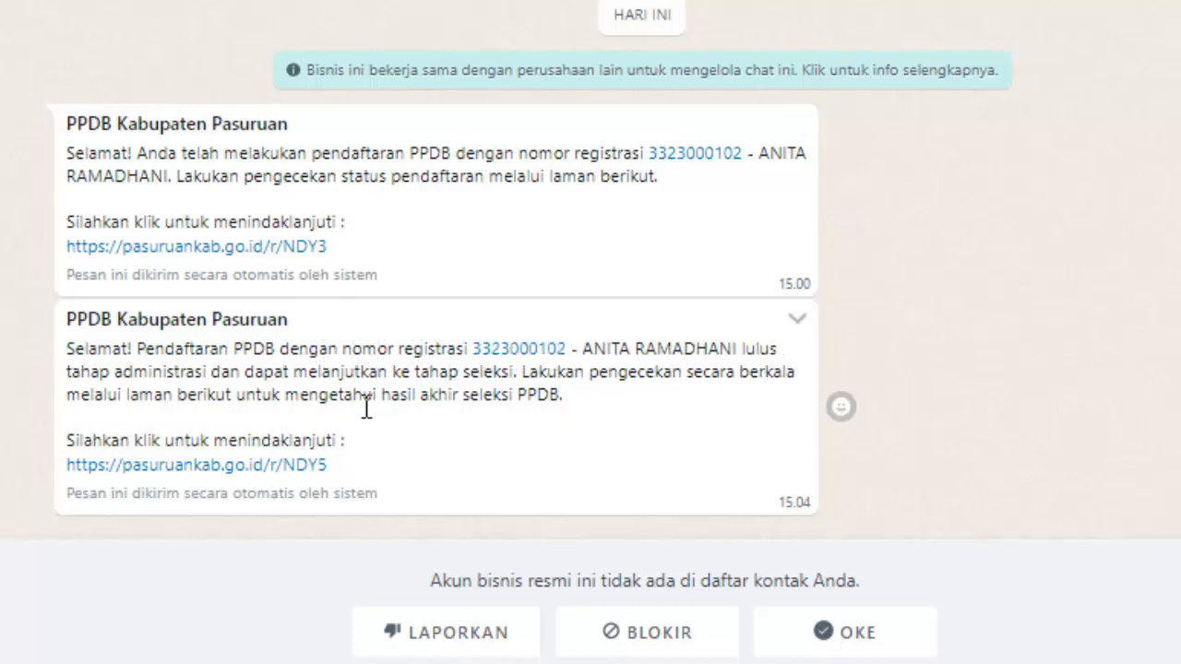
drag(69, 372, 210, 372)
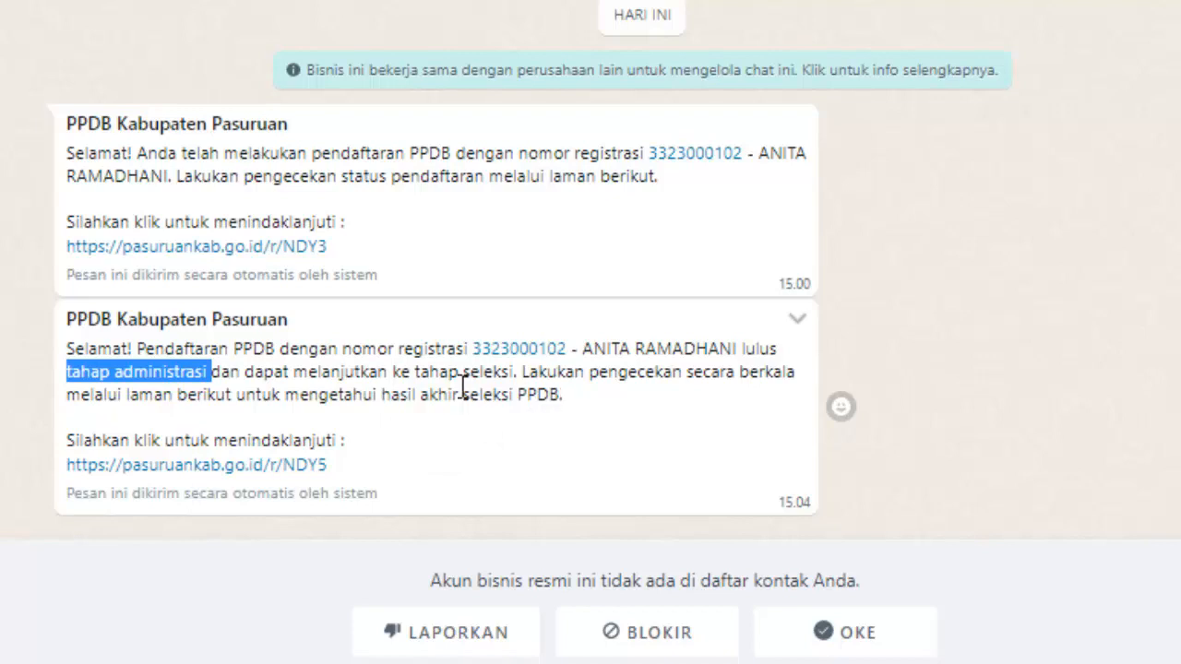
click(414, 394)
drag(414, 394, 636, 396)
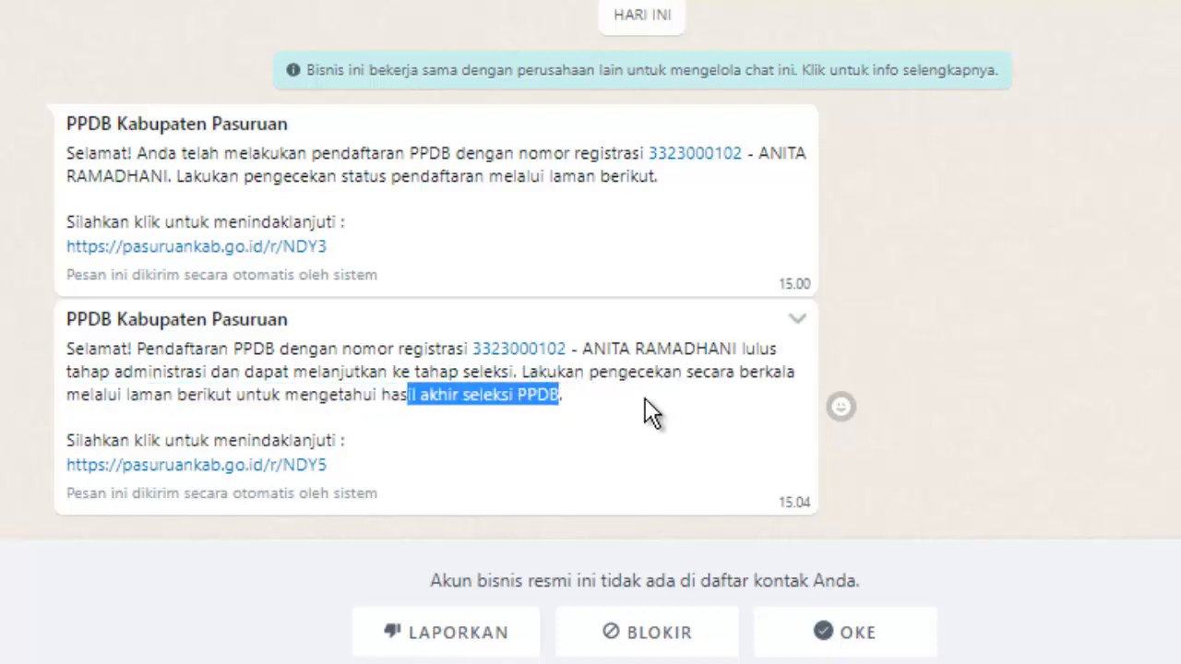
click(645, 398)
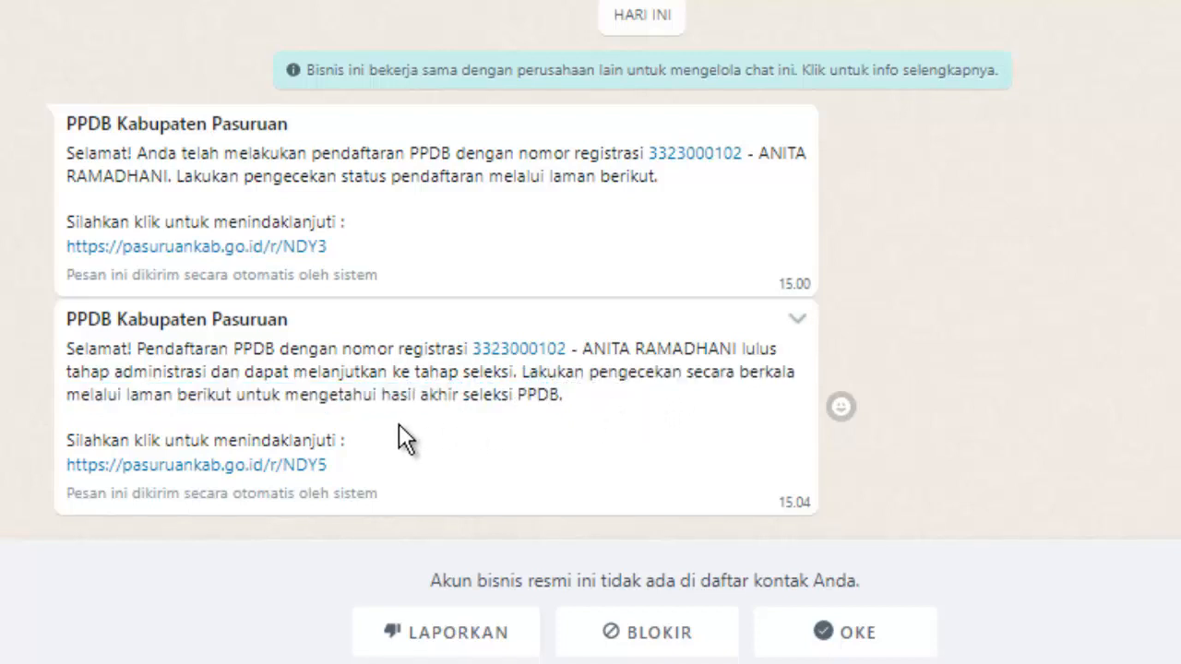